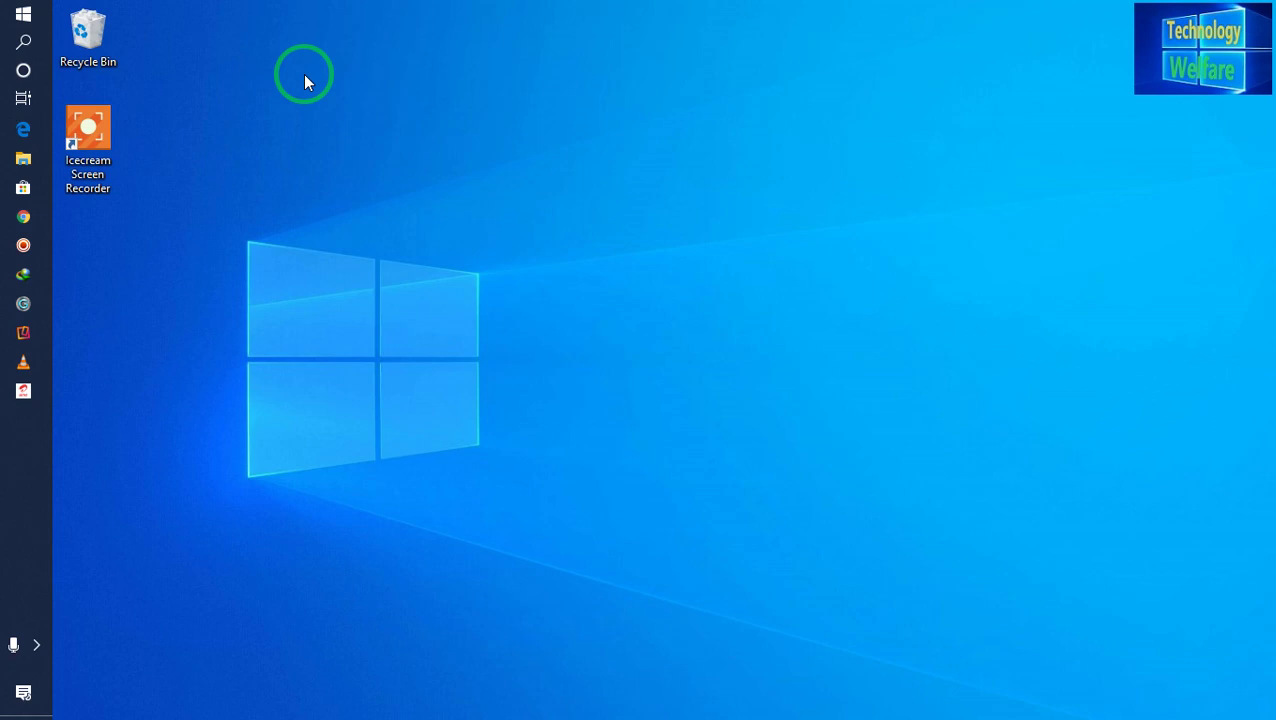
Launch Icecream Screen Recorder from the desktop and open its settings.
left_click(84, 132)
right_click(84, 138)
left_click(170, 186)
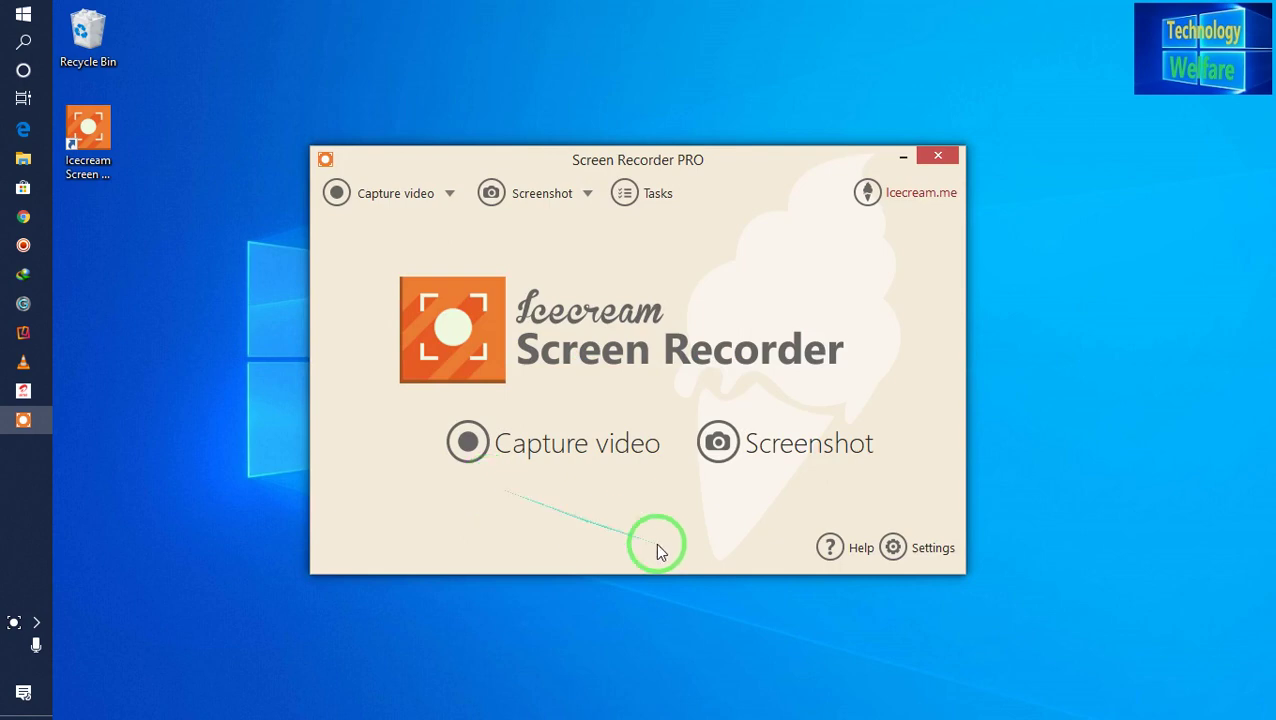
left_click(922, 549)
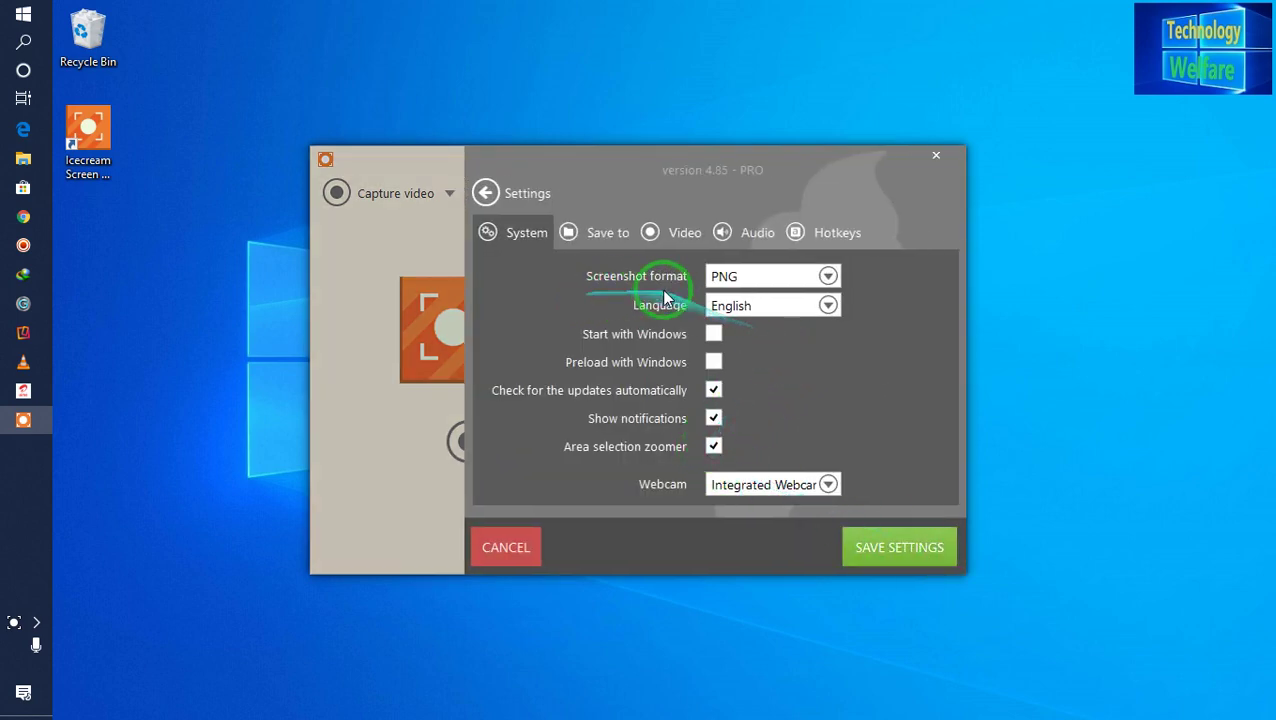
In the system settings, set the screenshot format to JPG, disable automatic update checks and select Integrated Webcam as the webcam.
left_click(768, 287)
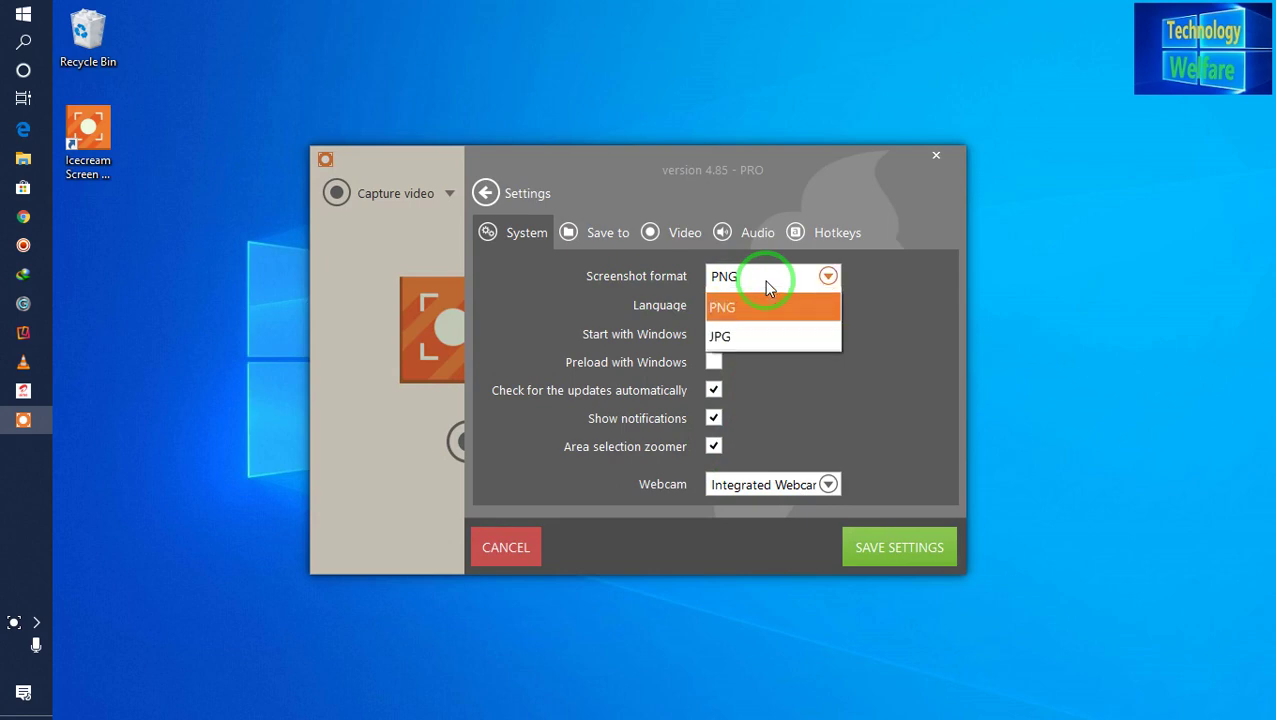
left_click(732, 334)
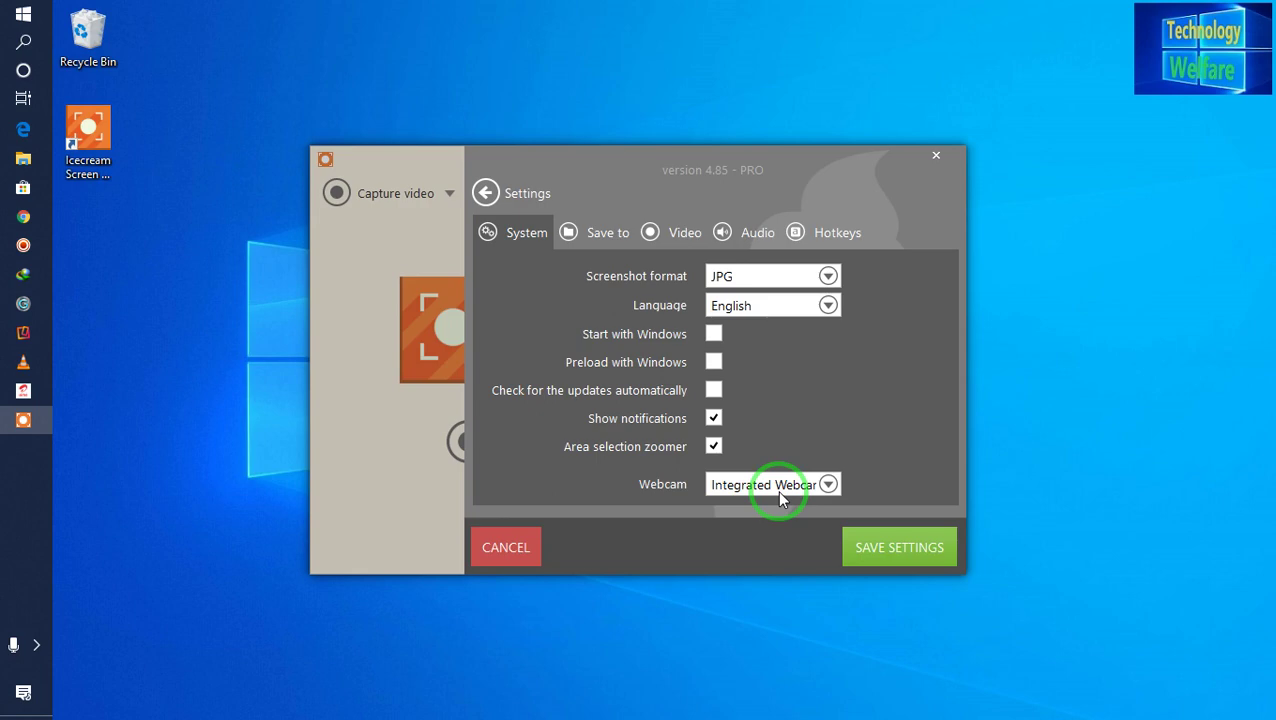
left_click(796, 494)
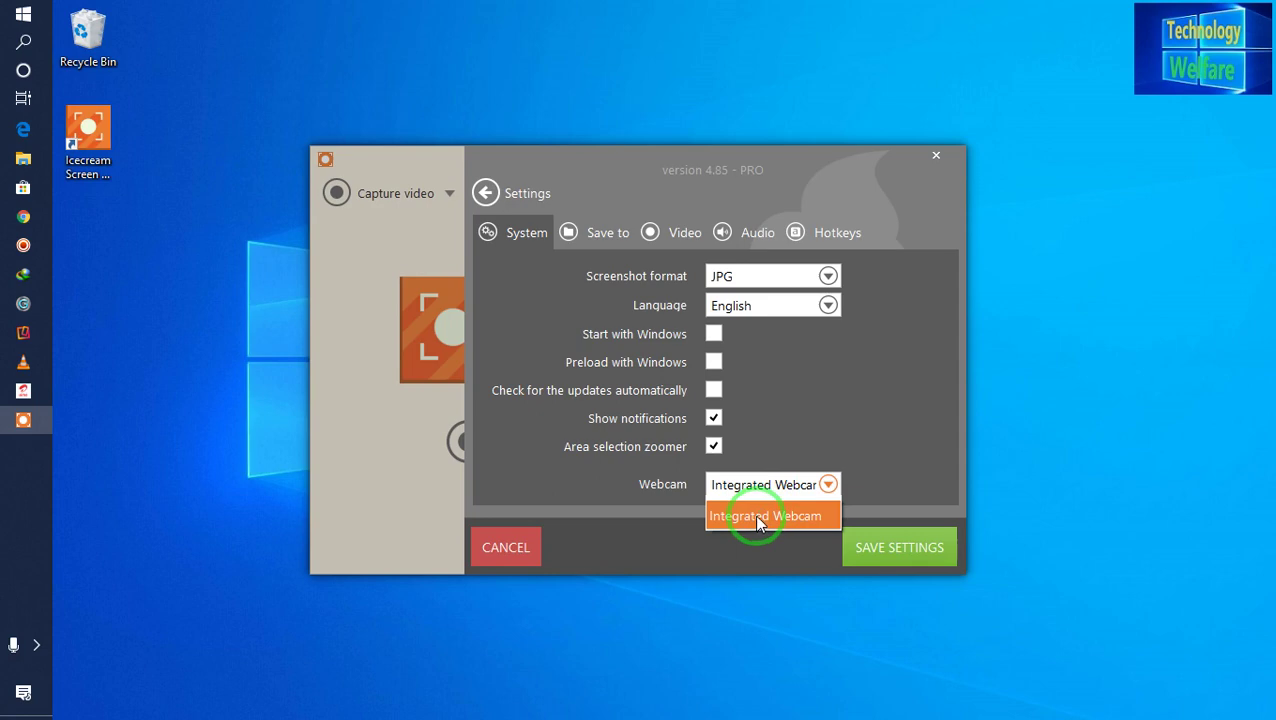
left_click(757, 516)
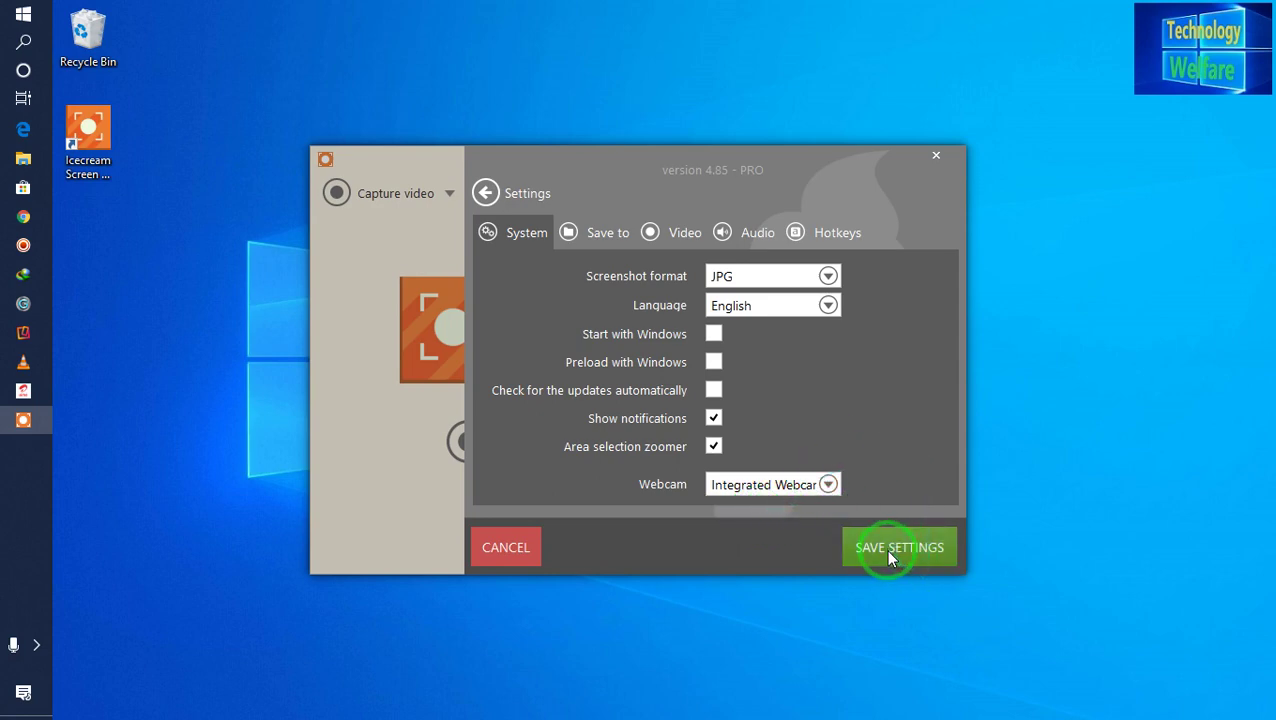
Check the save locations, and set the video quality to High in the video settings.
left_click(597, 236)
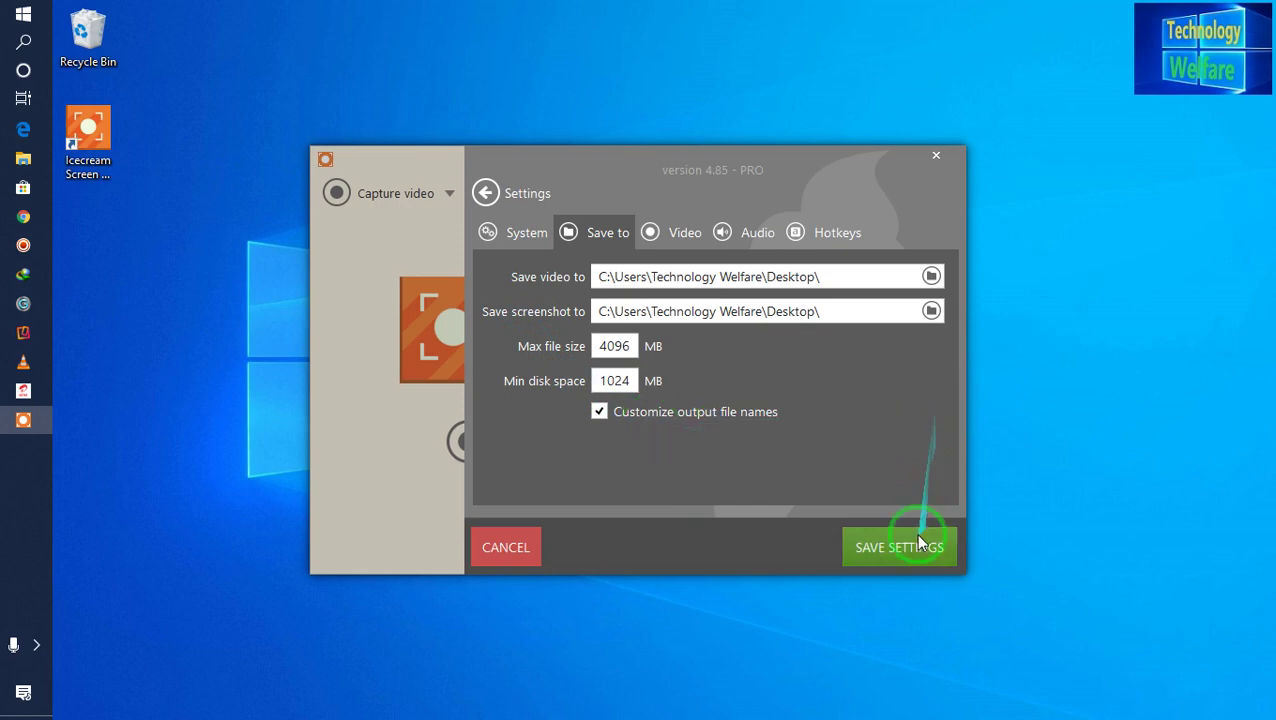
left_click(680, 234)
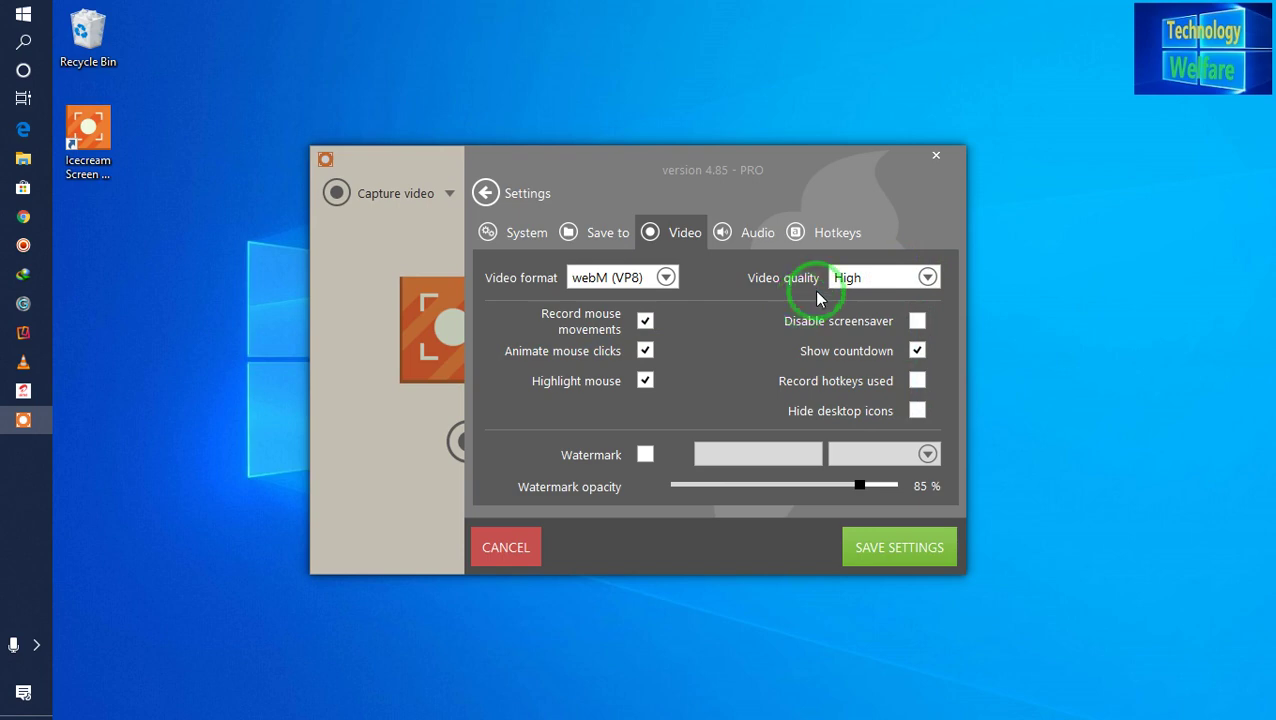
left_click(927, 279)
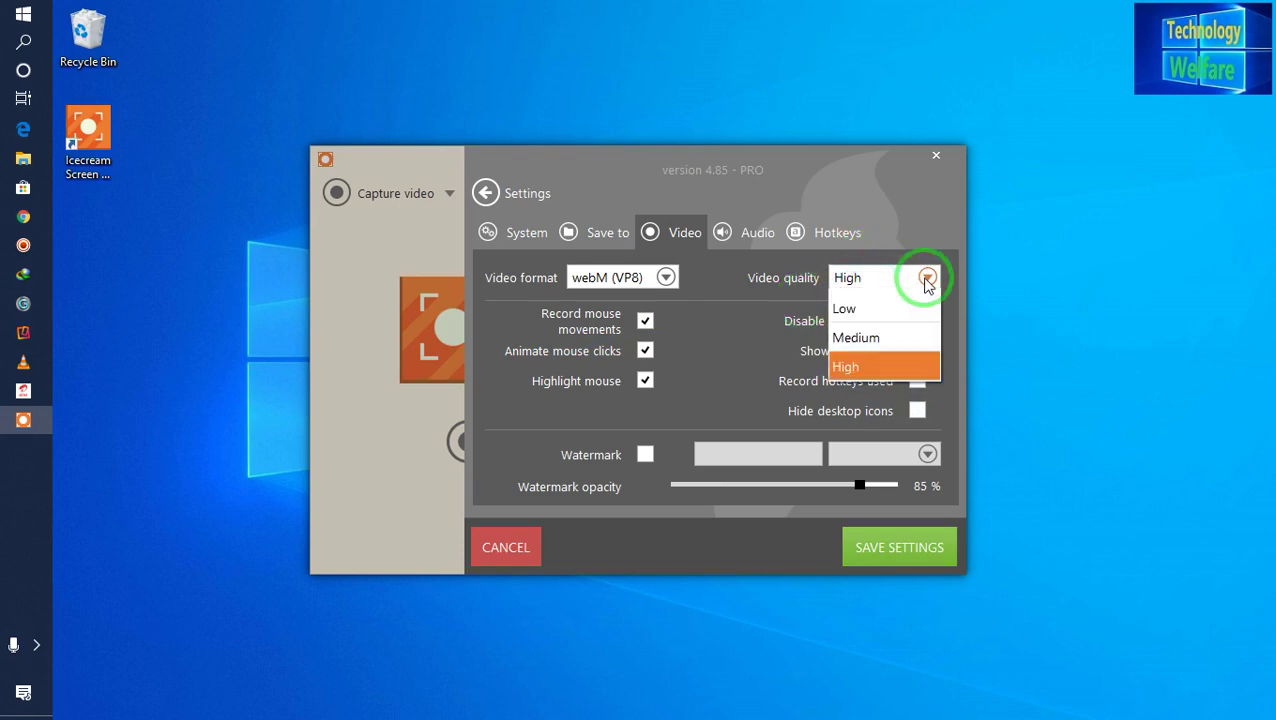
left_click(860, 364)
Set the video format to MP4 (H264) and enable the watermark.
left_click(667, 278)
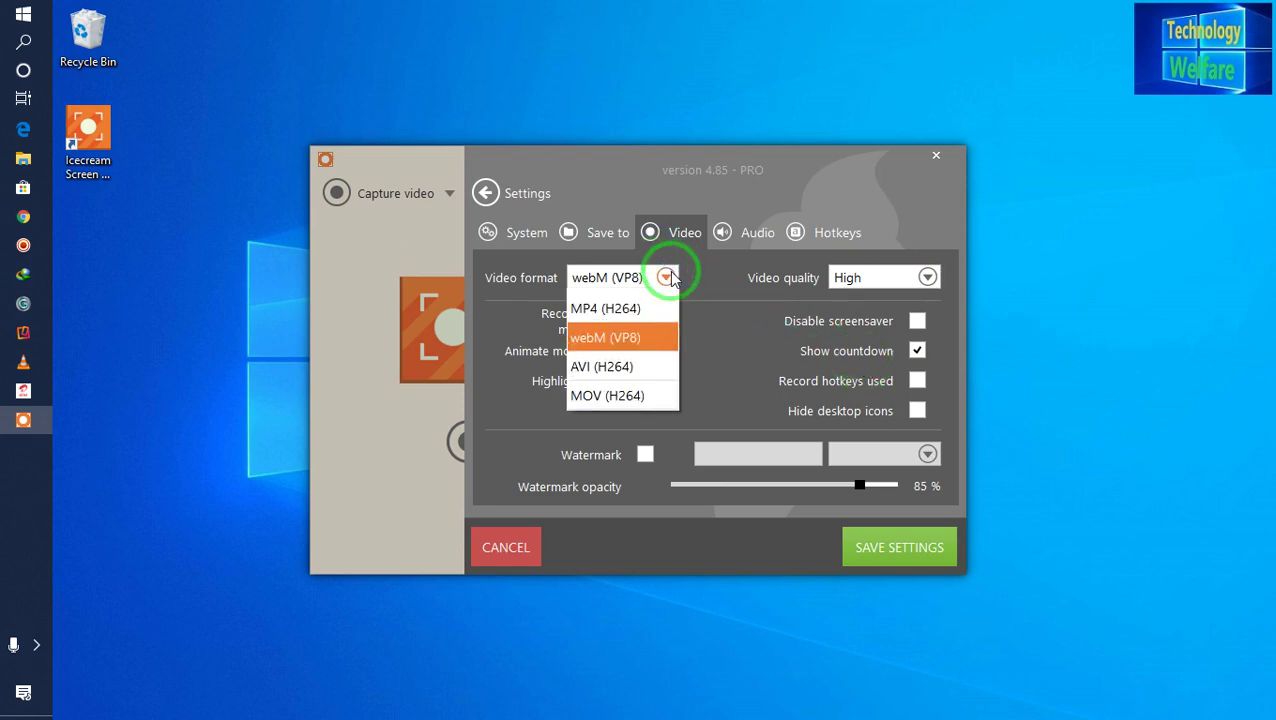
left_click(607, 309)
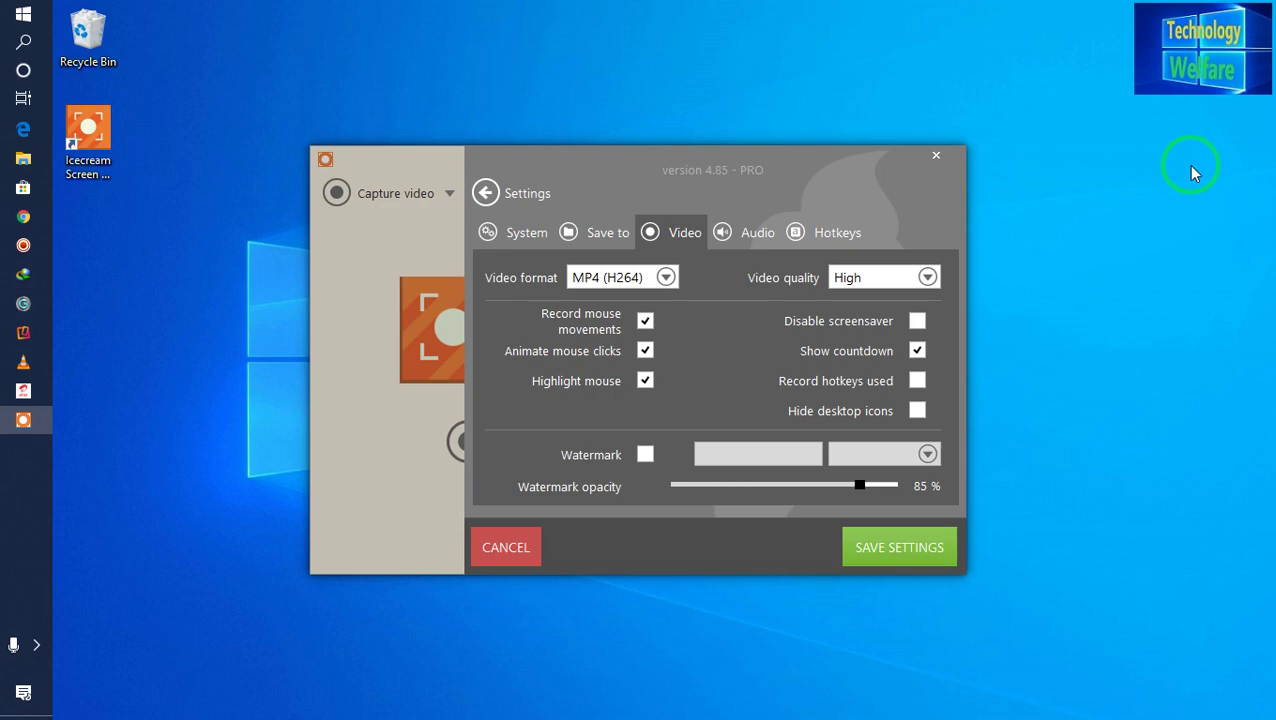
left_click(644, 455)
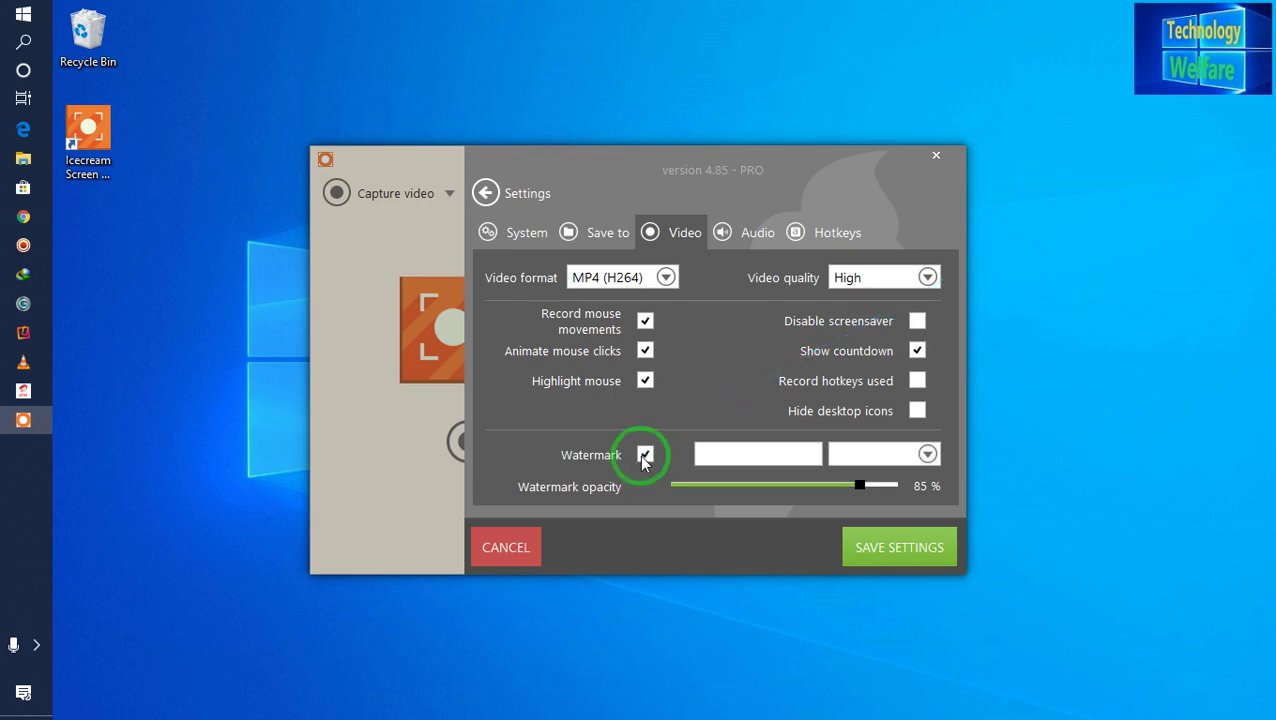
left_click(796, 457)
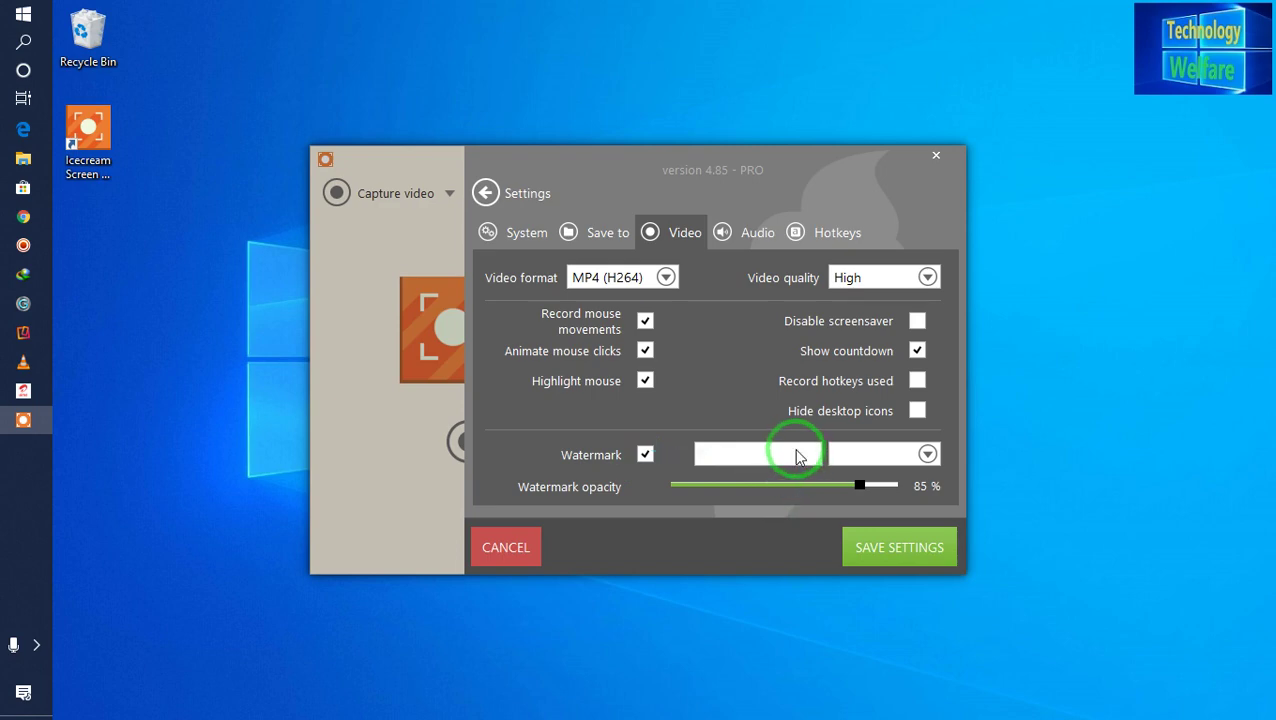
left_click(927, 455)
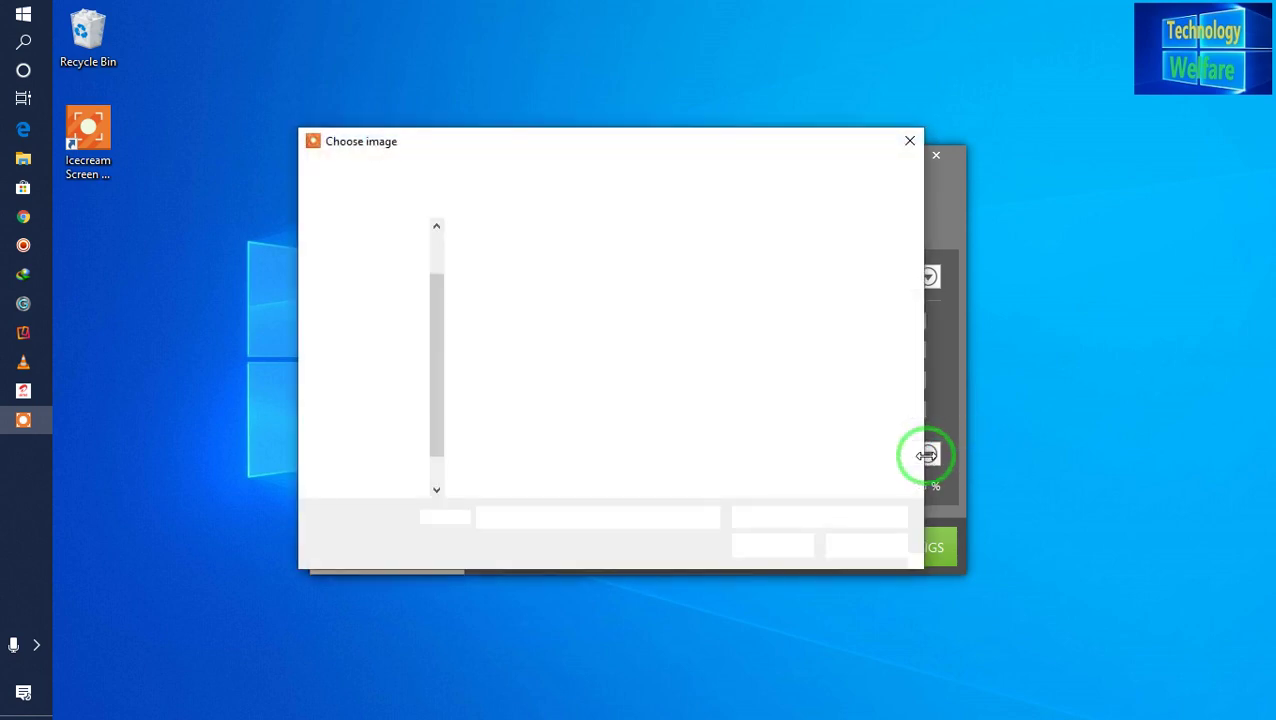
left_click(909, 140)
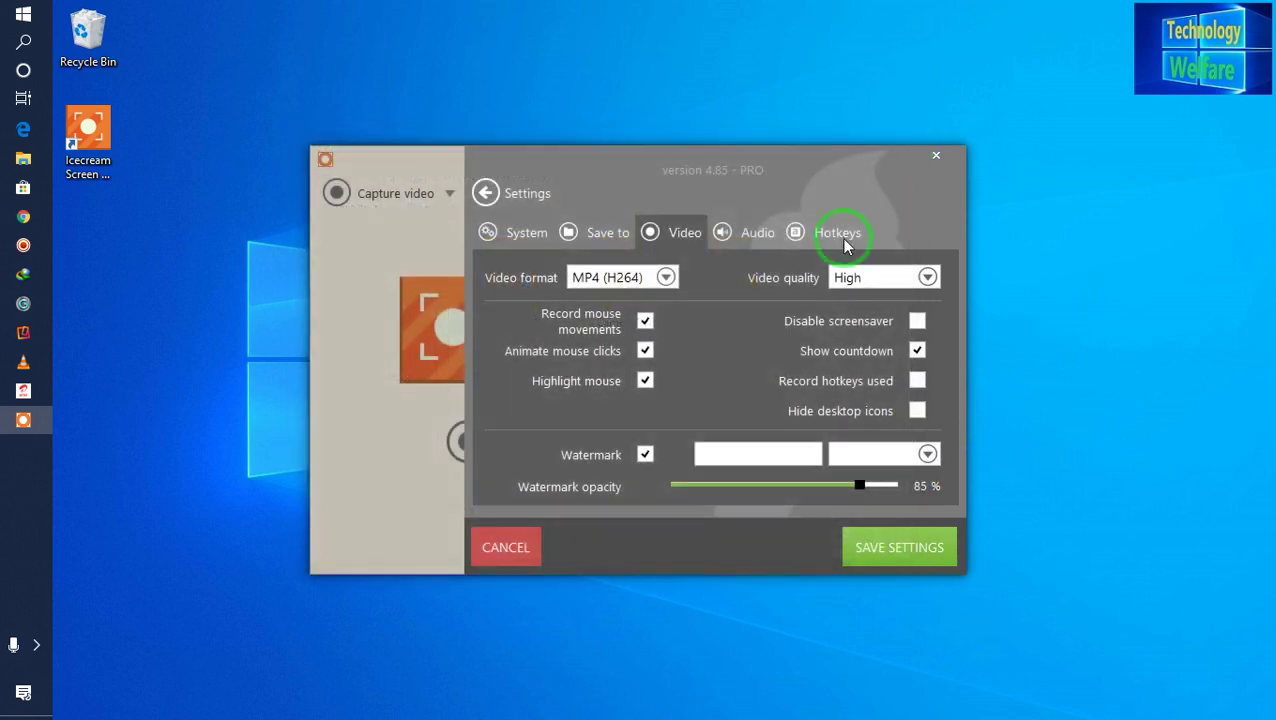
left_click(720, 452)
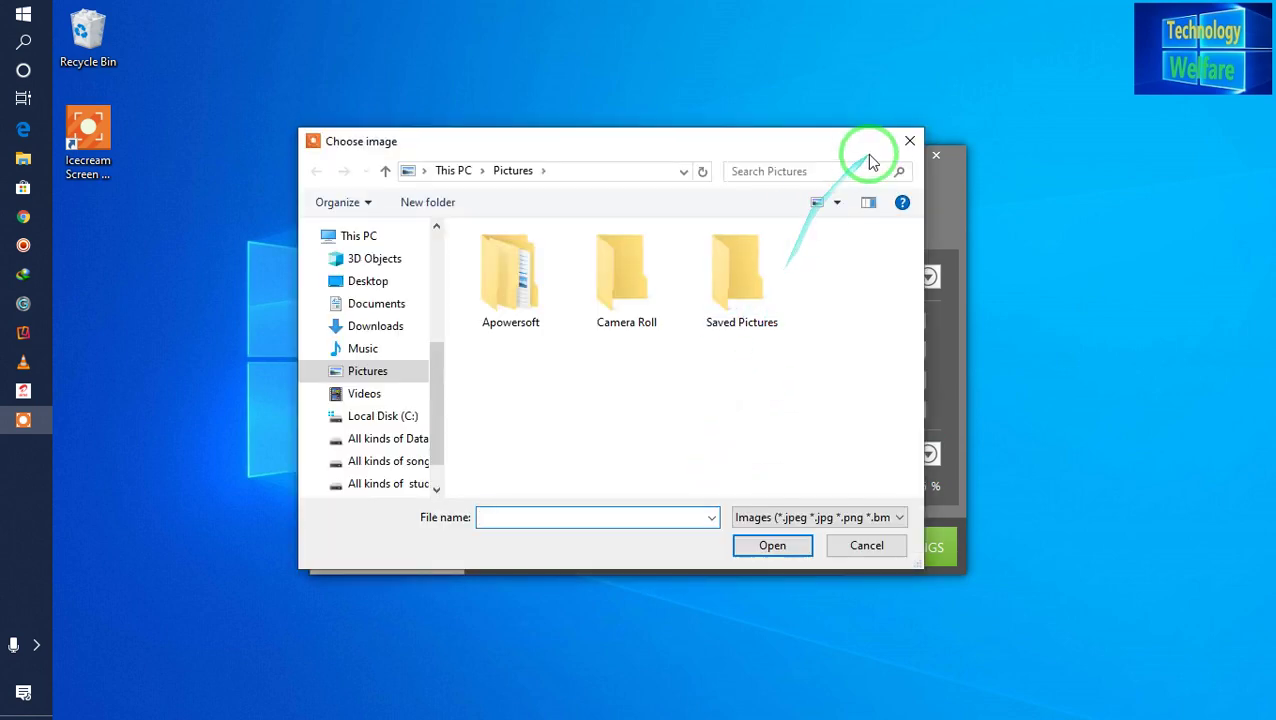
left_click(907, 142)
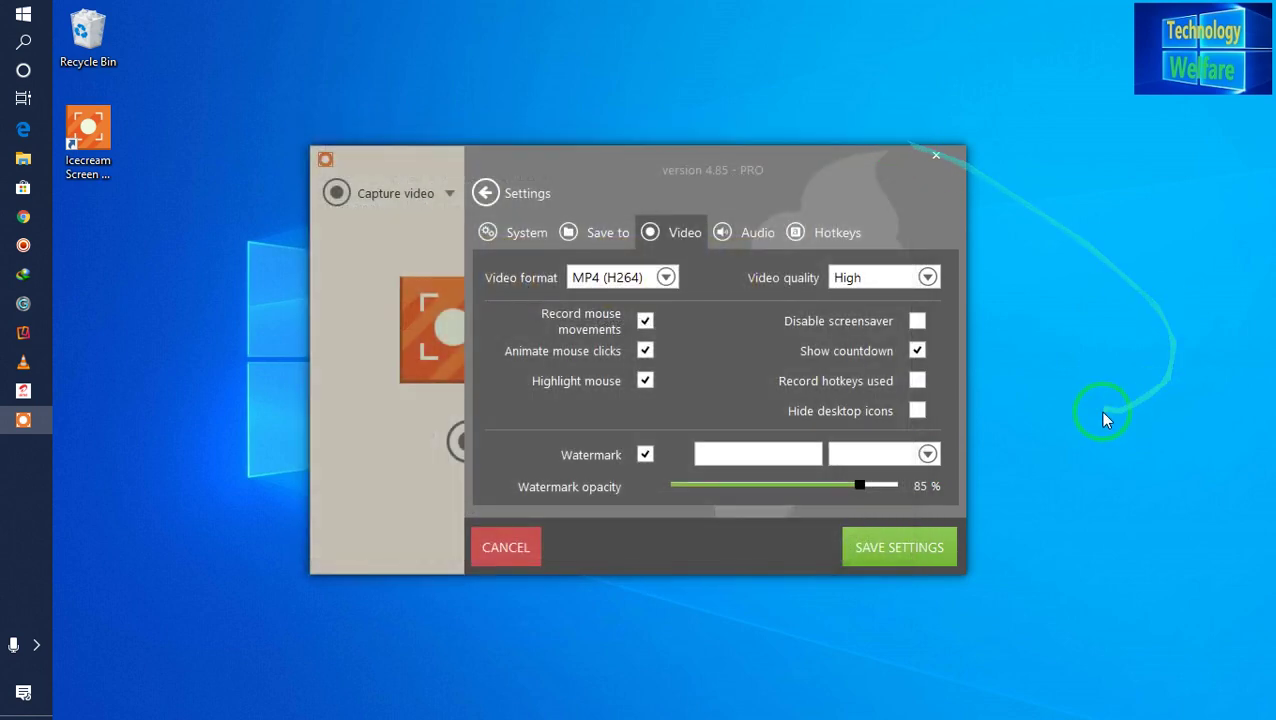
left_click(928, 456)
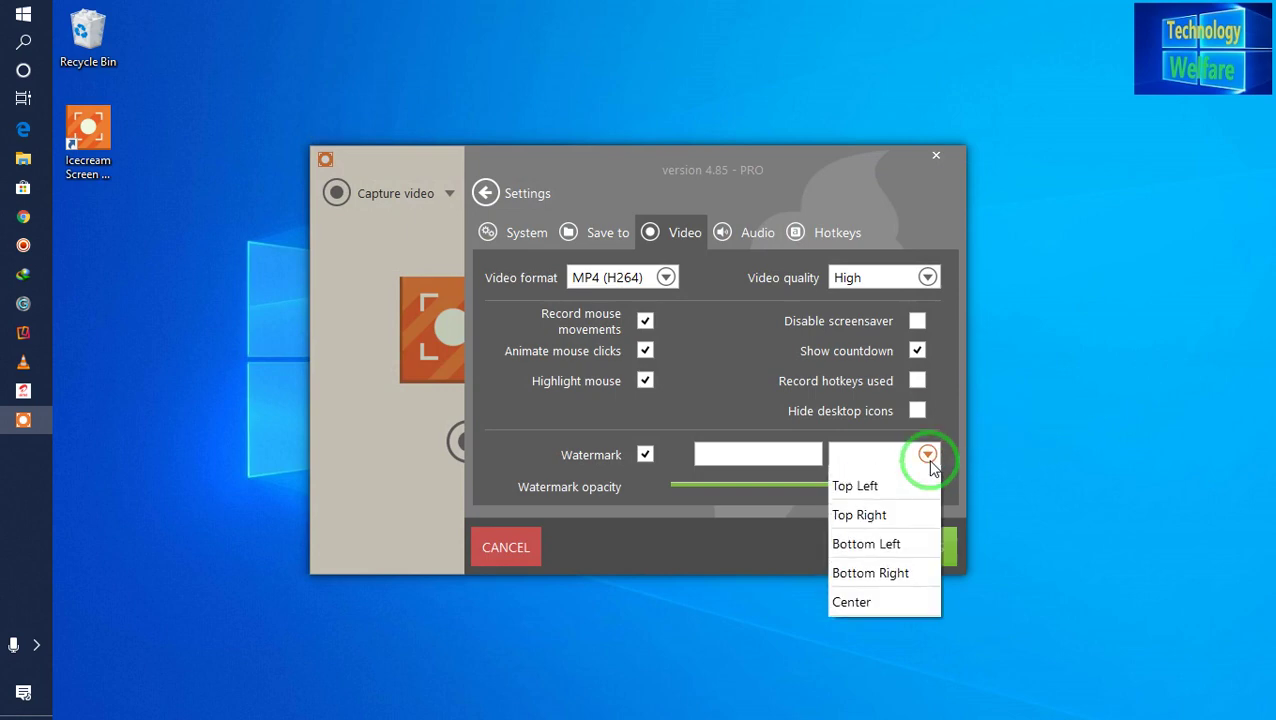
left_click(778, 455)
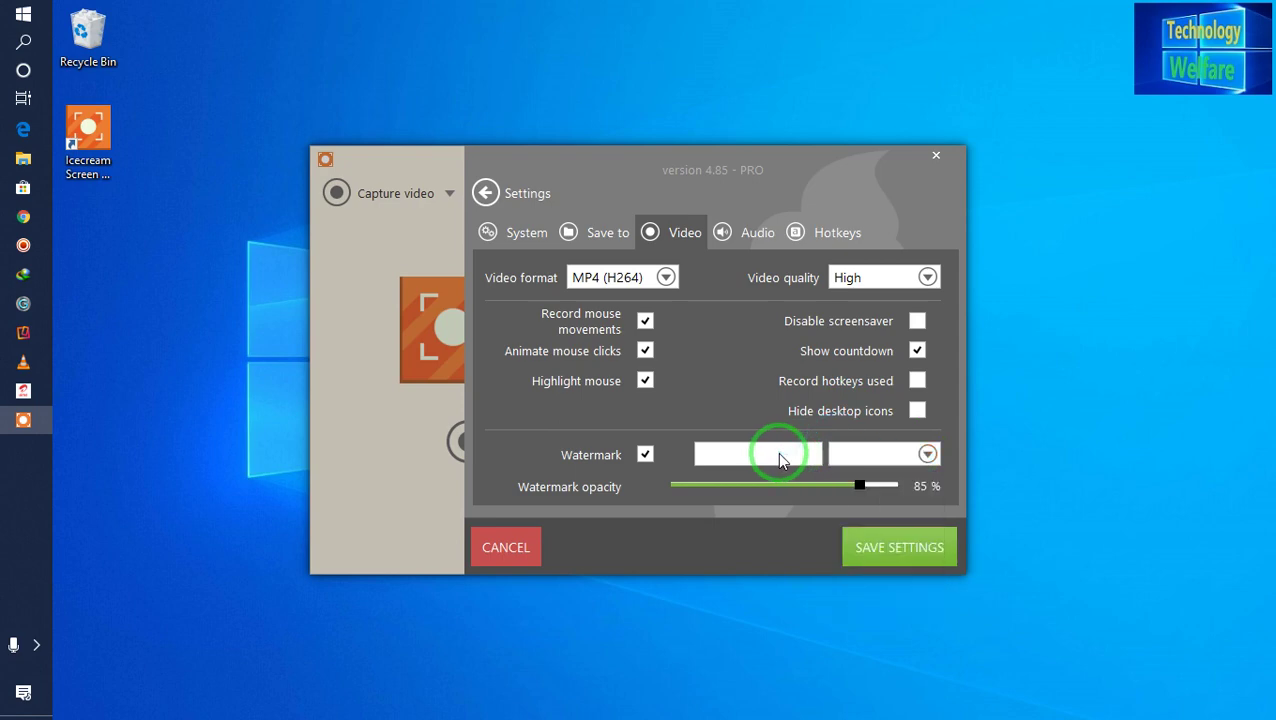
For the watermark image, browse drive G: to Decumentation Profile 2019 > My Channel Data 2019 > Technology Welfare 2019 > Logo.
left_click(777, 452)
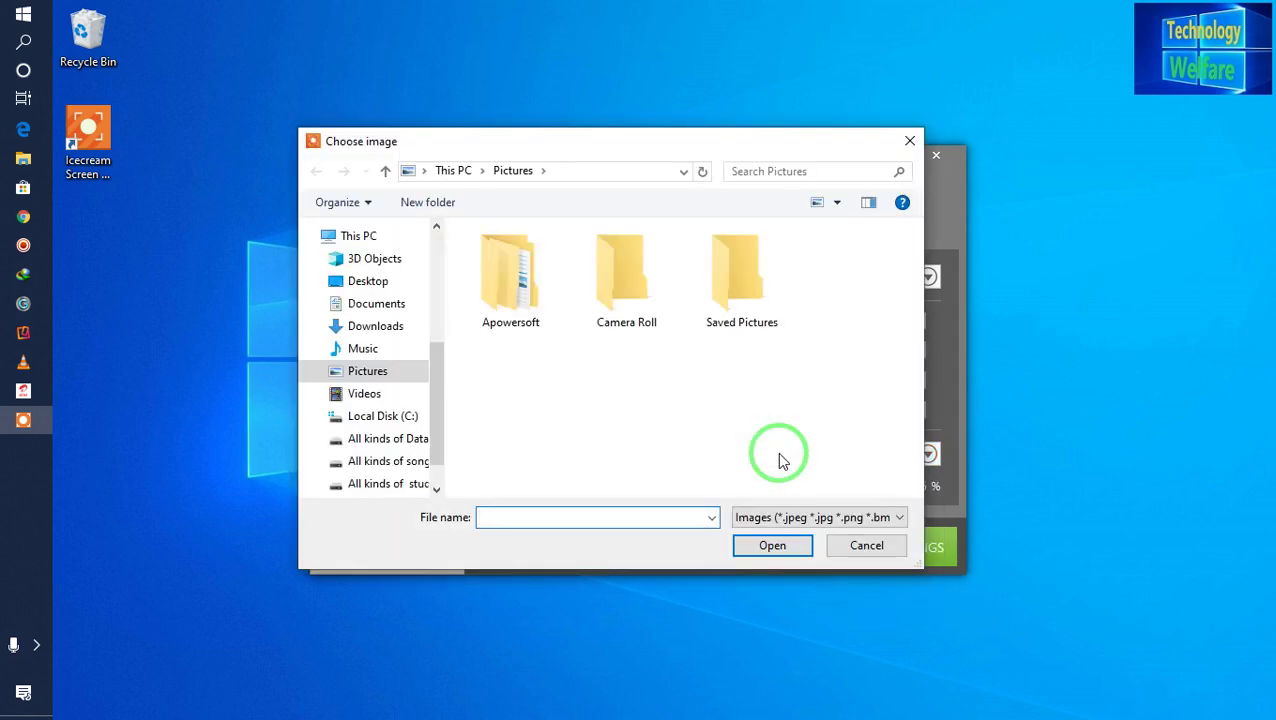
scroll(442, 480, "down", 2)
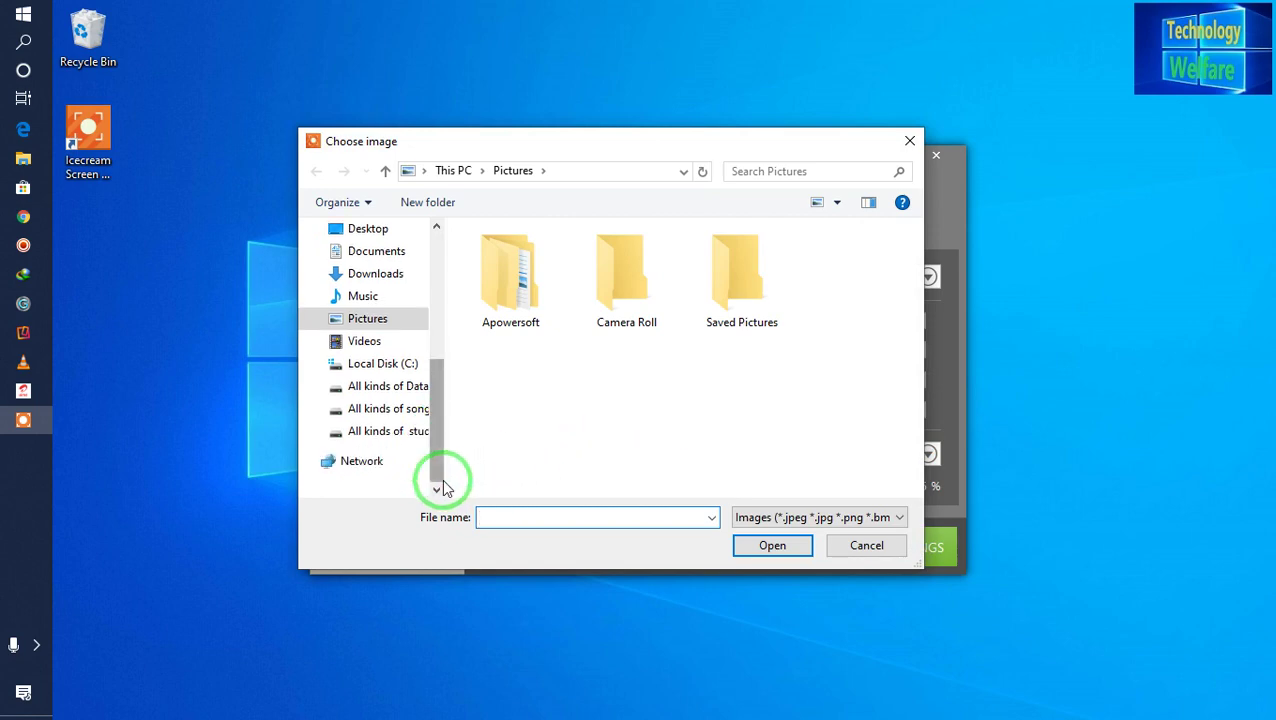
left_click(404, 433)
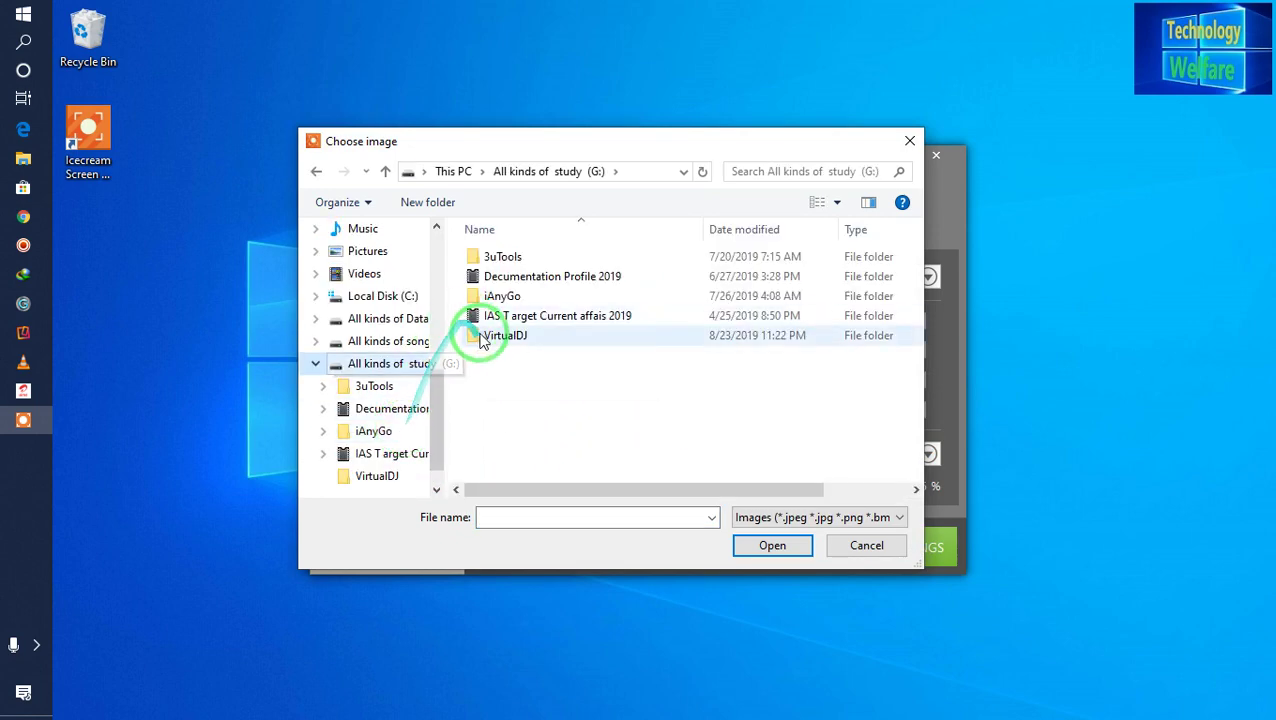
double_click(560, 275)
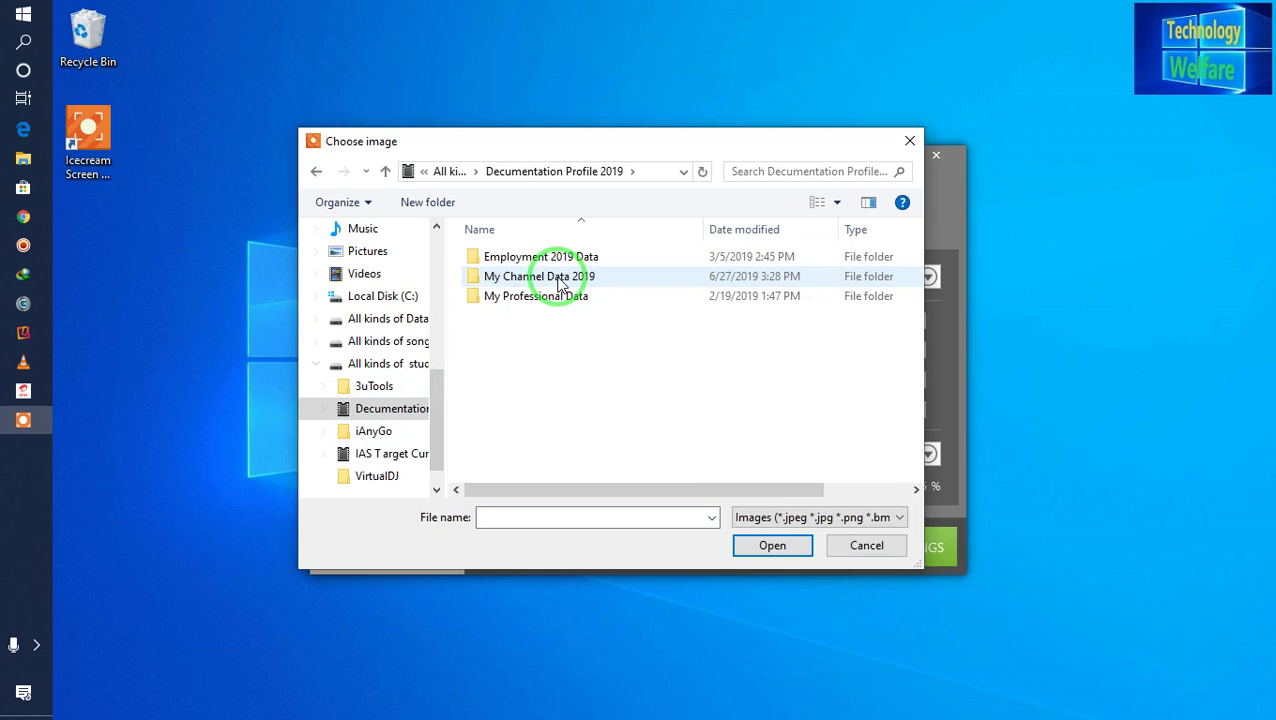
double_click(558, 277)
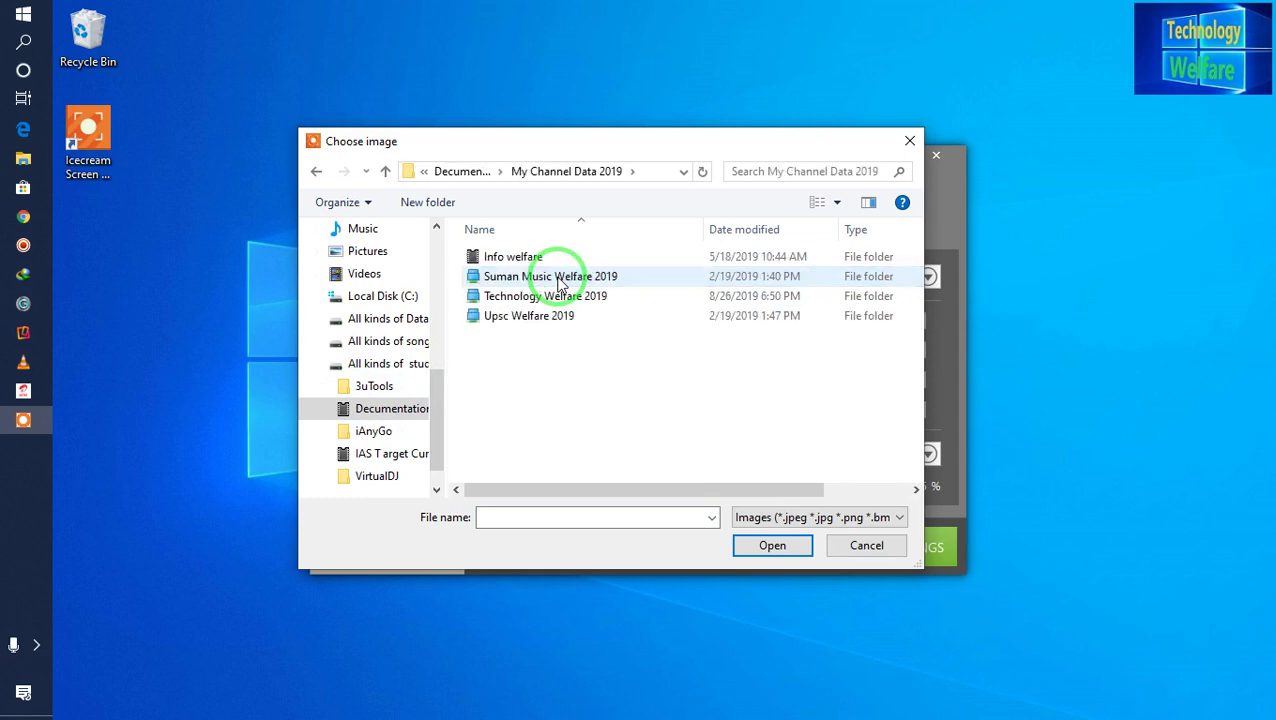
double_click(532, 295)
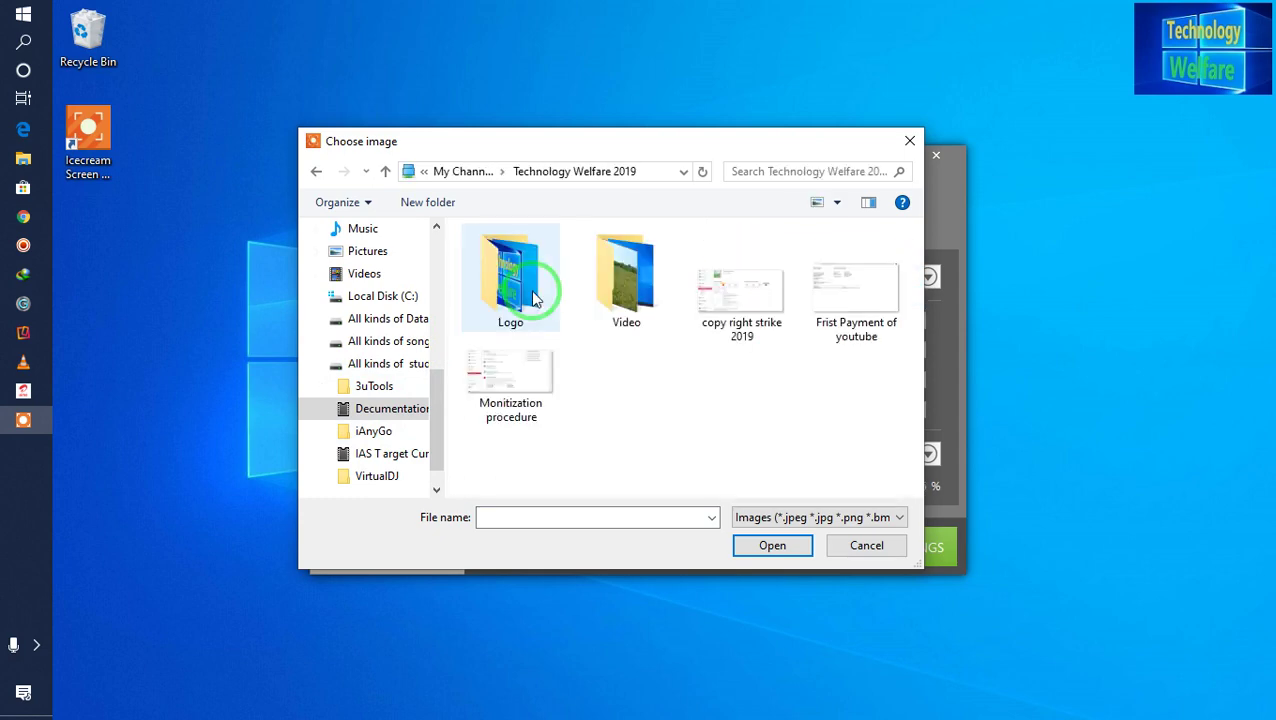
double_click(500, 288)
left_click(497, 290)
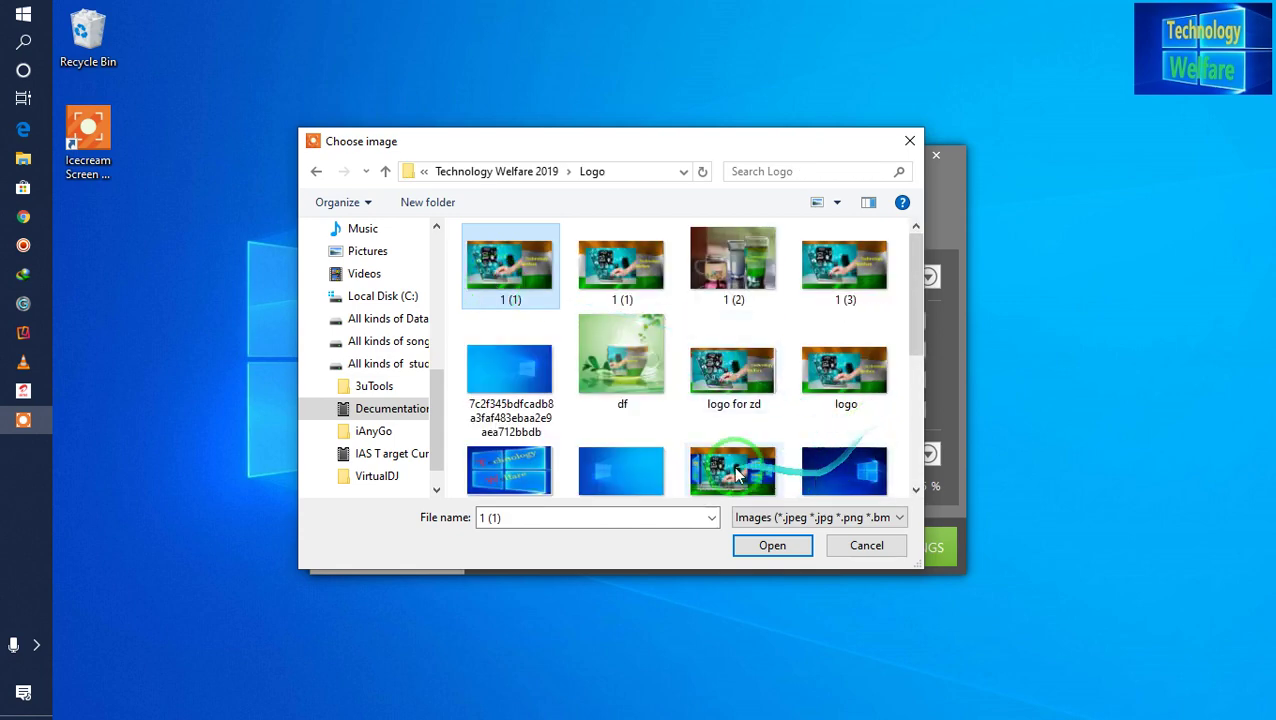
Use the image "Zlogo 2019 (1)" as the watermark and set its position to Top Right.
scroll(918, 485, "down", 3)
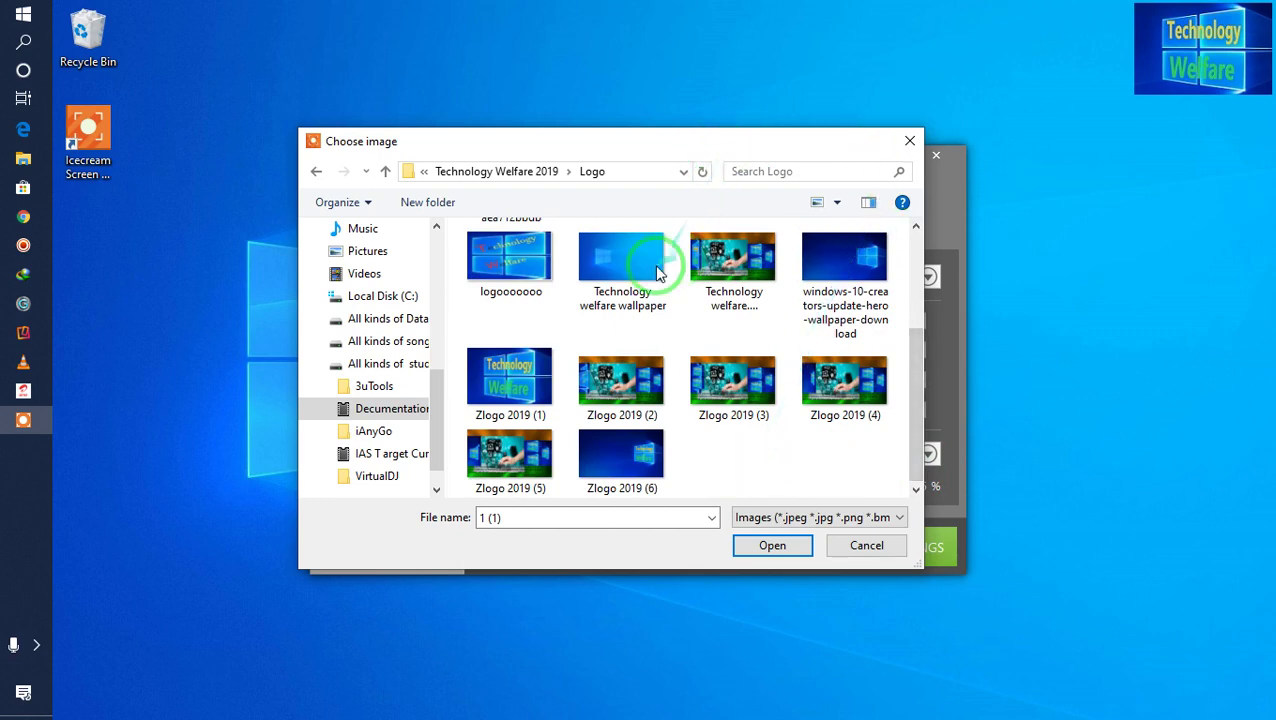
left_click(515, 375)
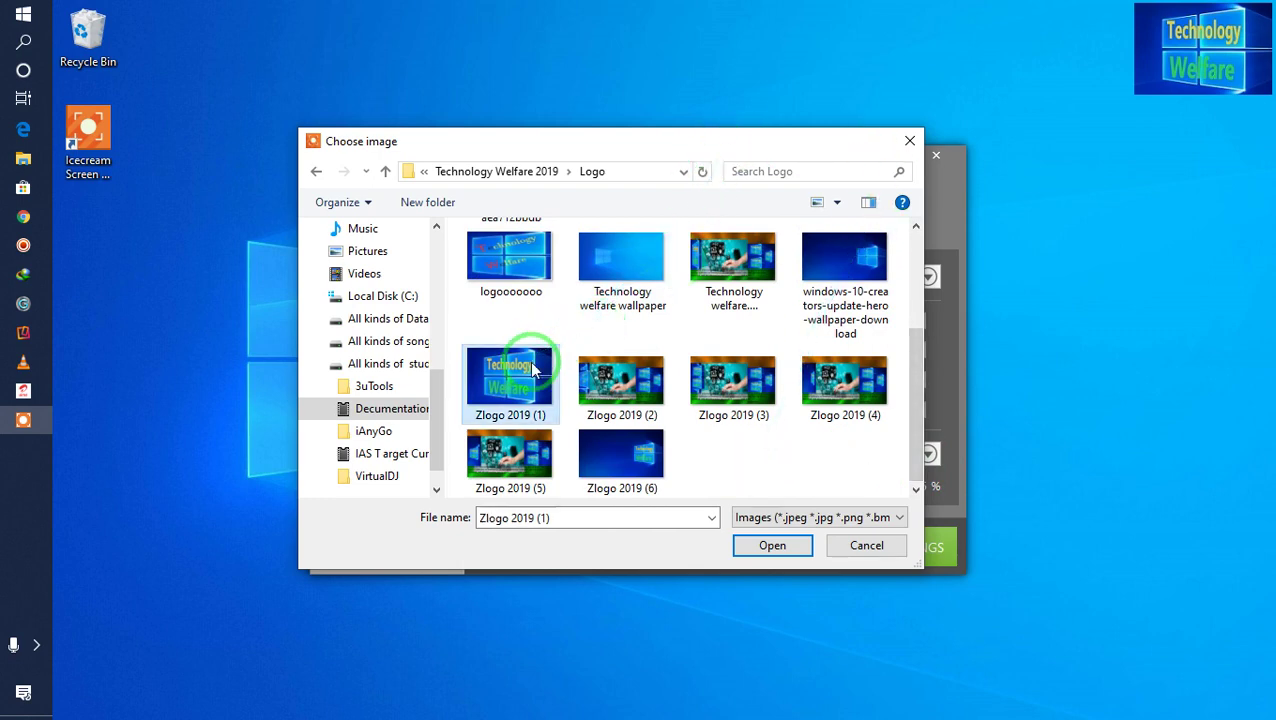
left_click(761, 547)
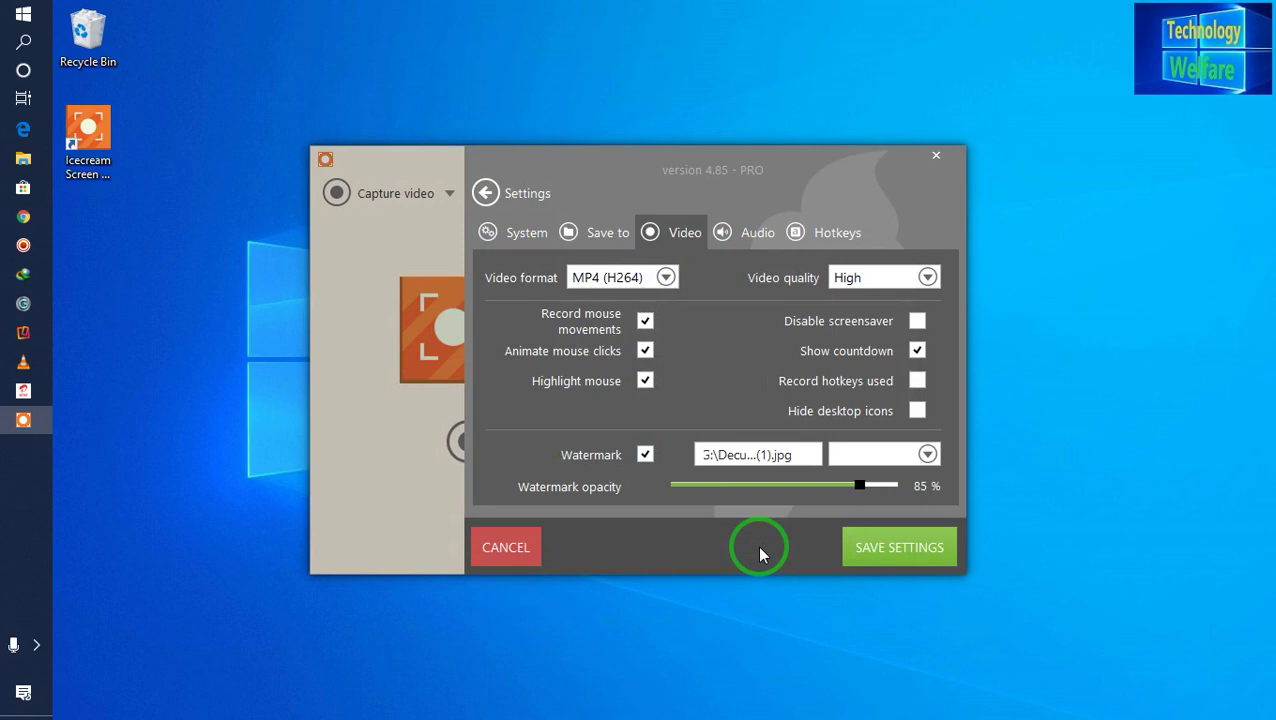
left_click(927, 455)
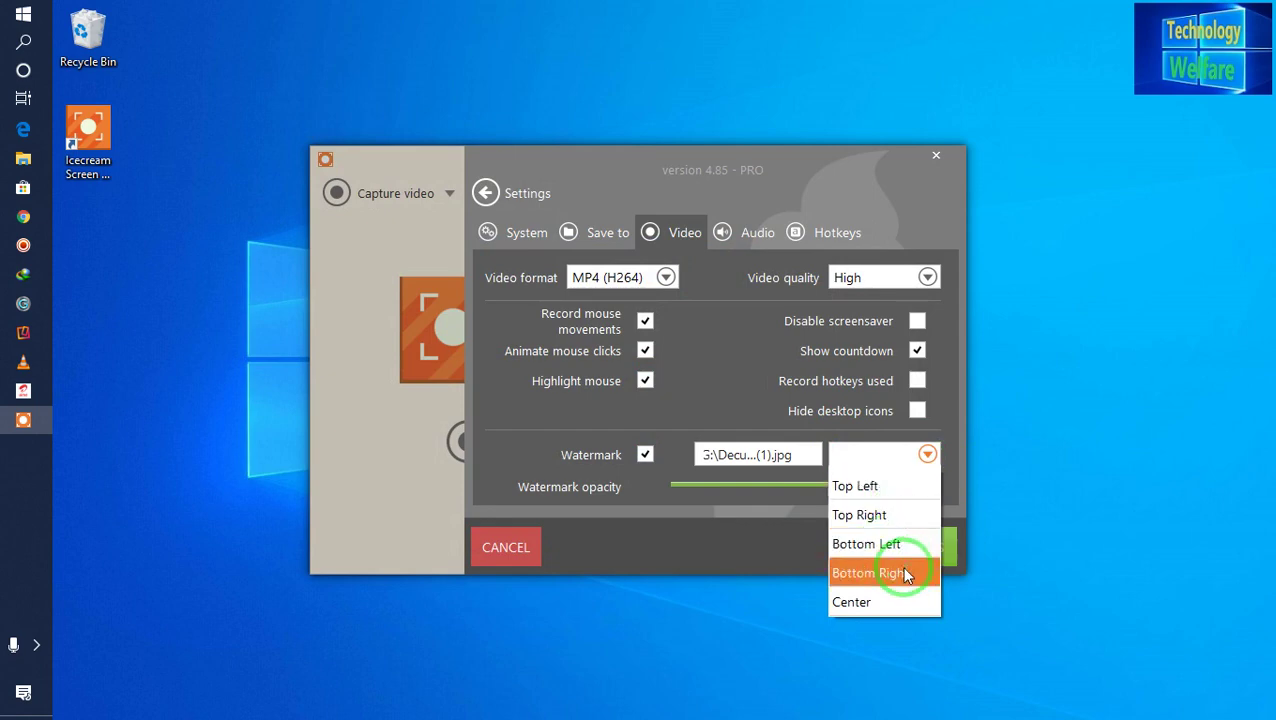
left_click(858, 513)
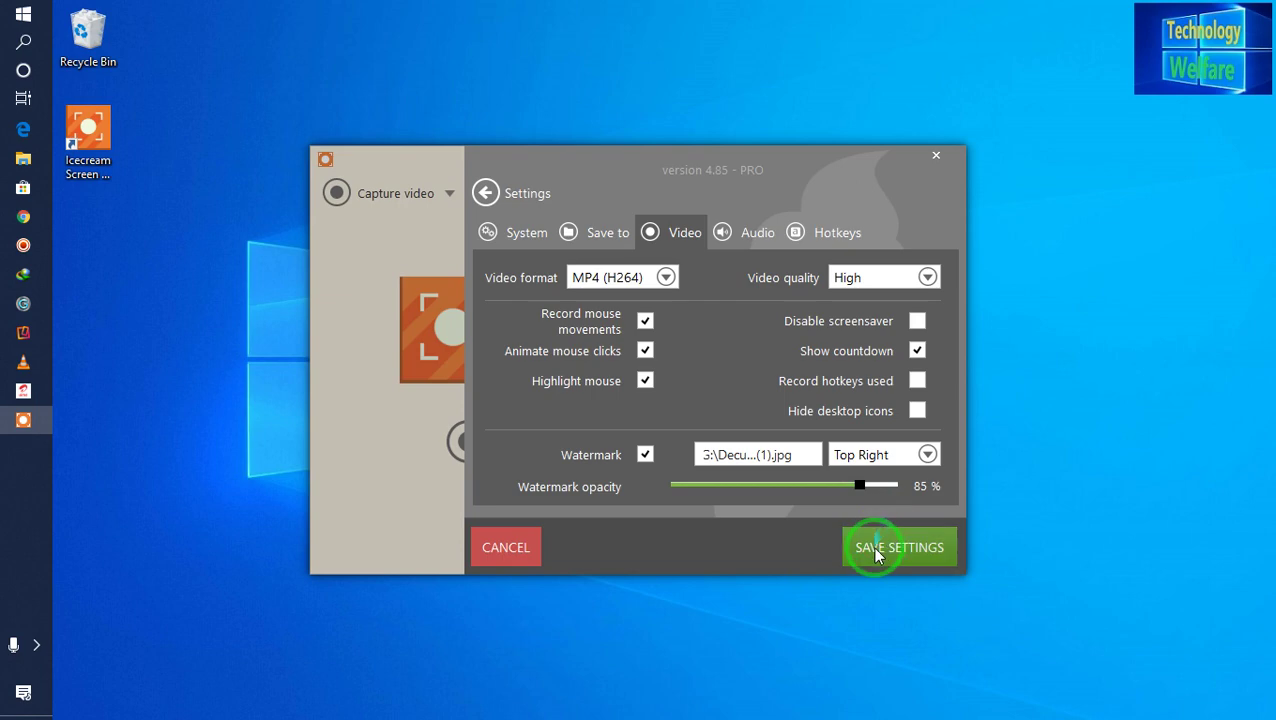
In the audio settings, lower the Record audio volume to 10 %.
left_click(751, 234)
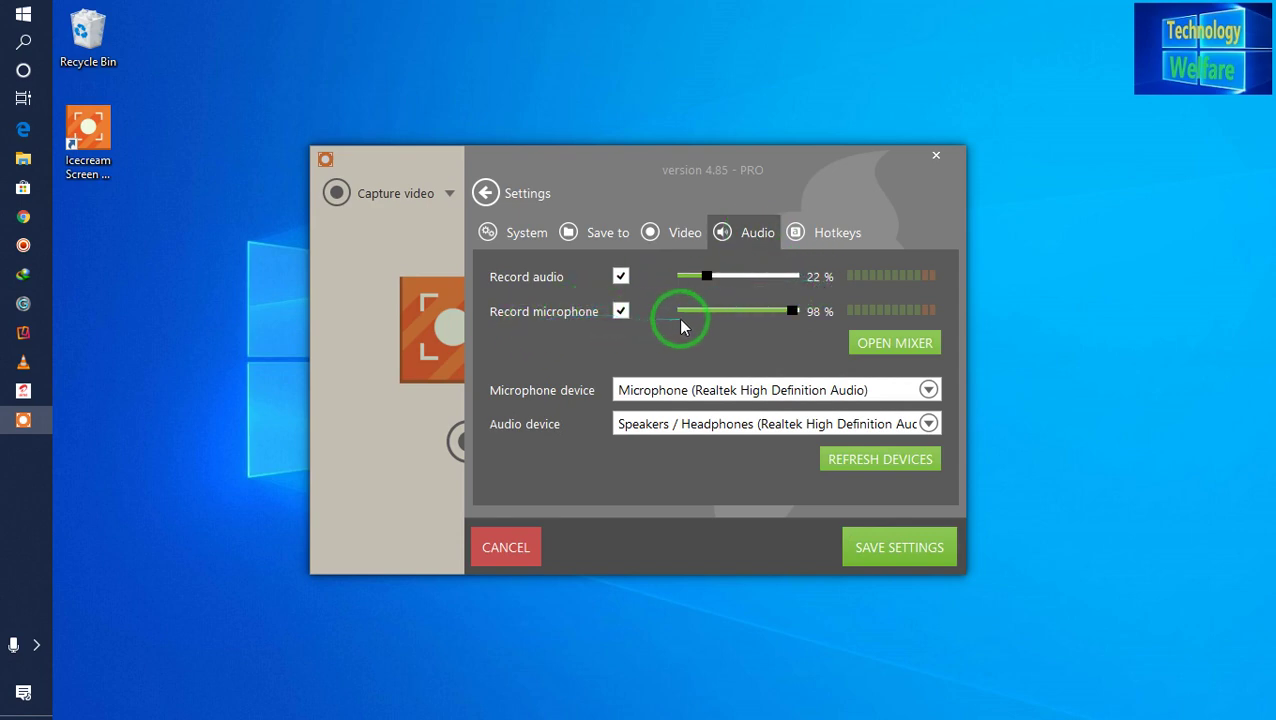
left_click(699, 277)
left_click_drag(699, 277, 694, 276)
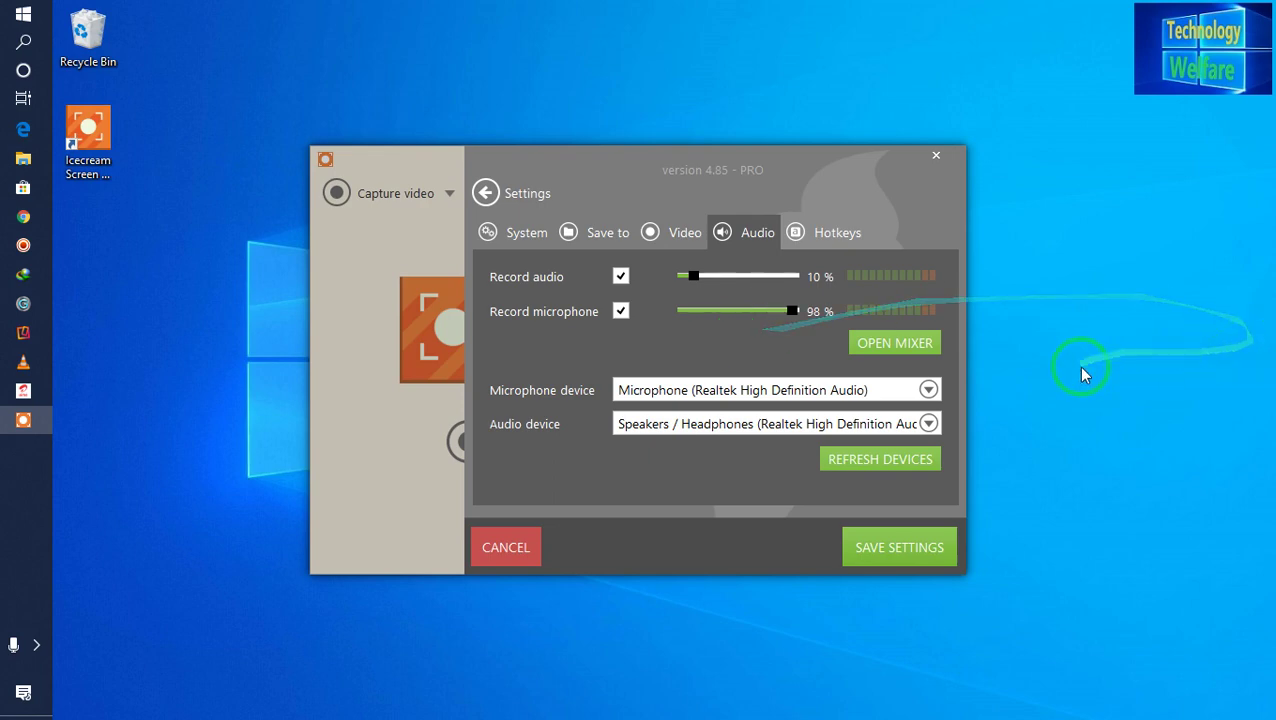
Open the audio mixer and examine the level and boost settings of the default Microphone recording device, then close the sound windows.
left_click(885, 352)
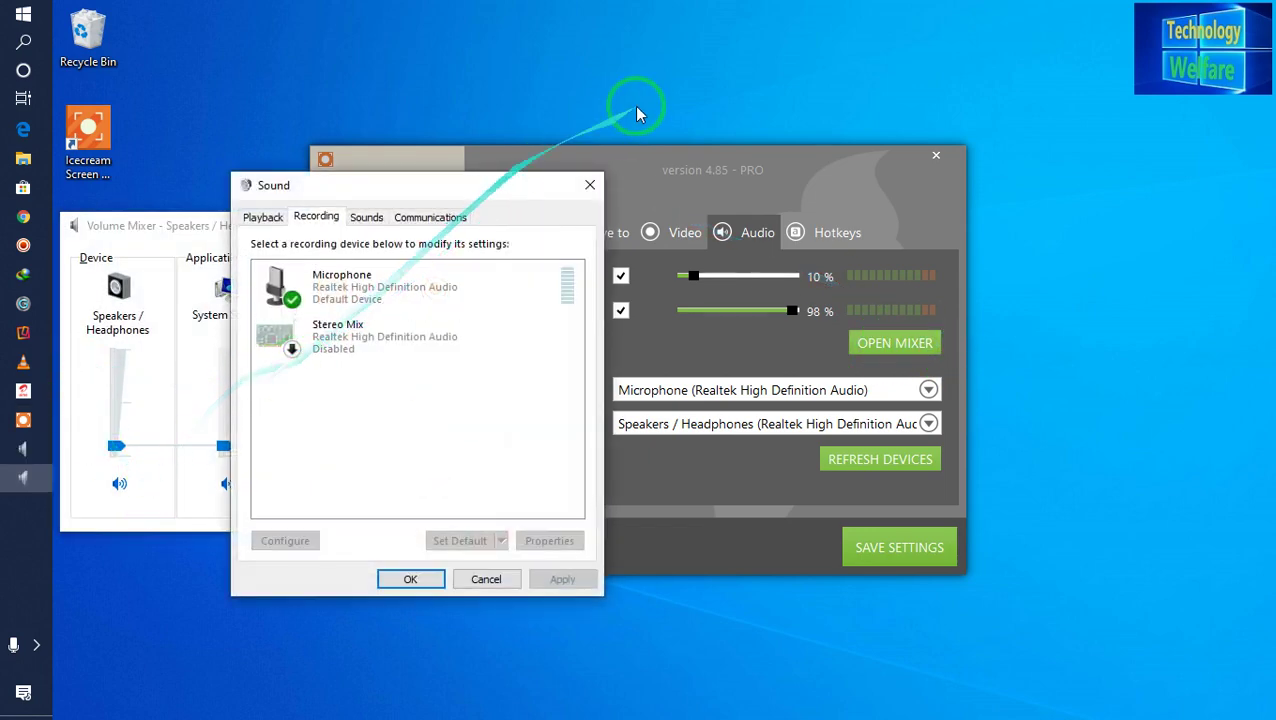
left_click(590, 185)
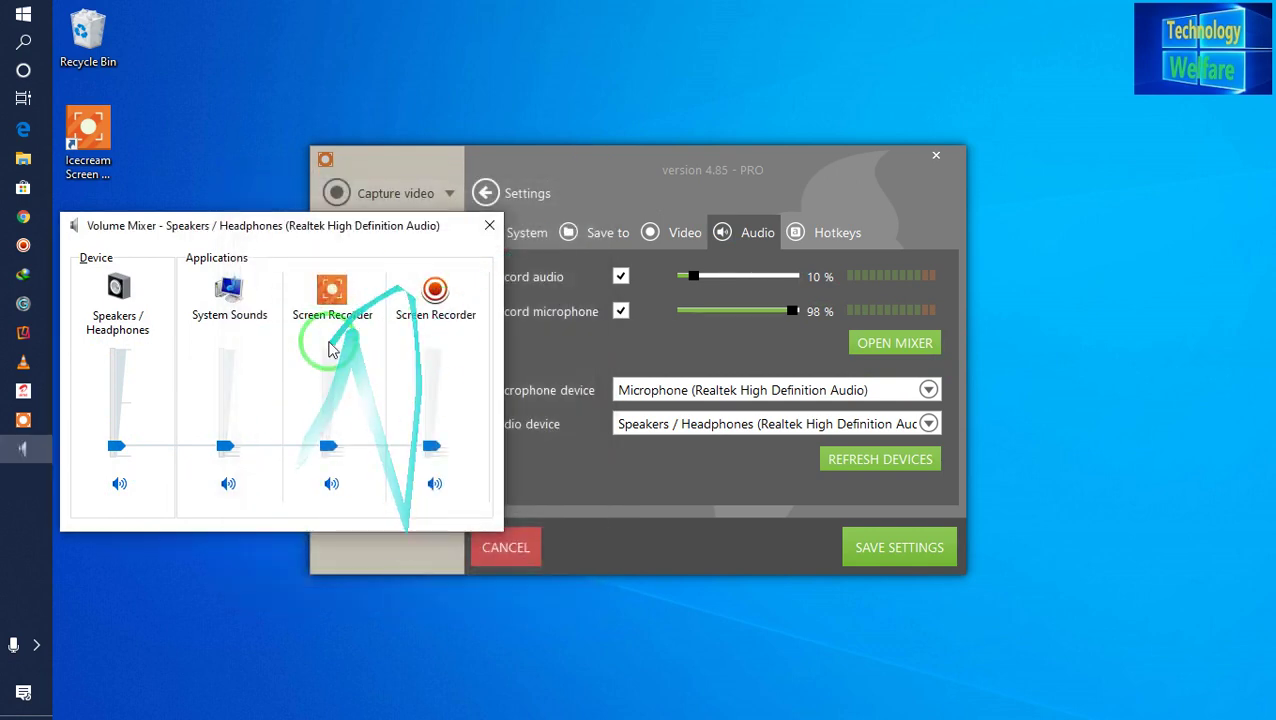
left_click(487, 229)
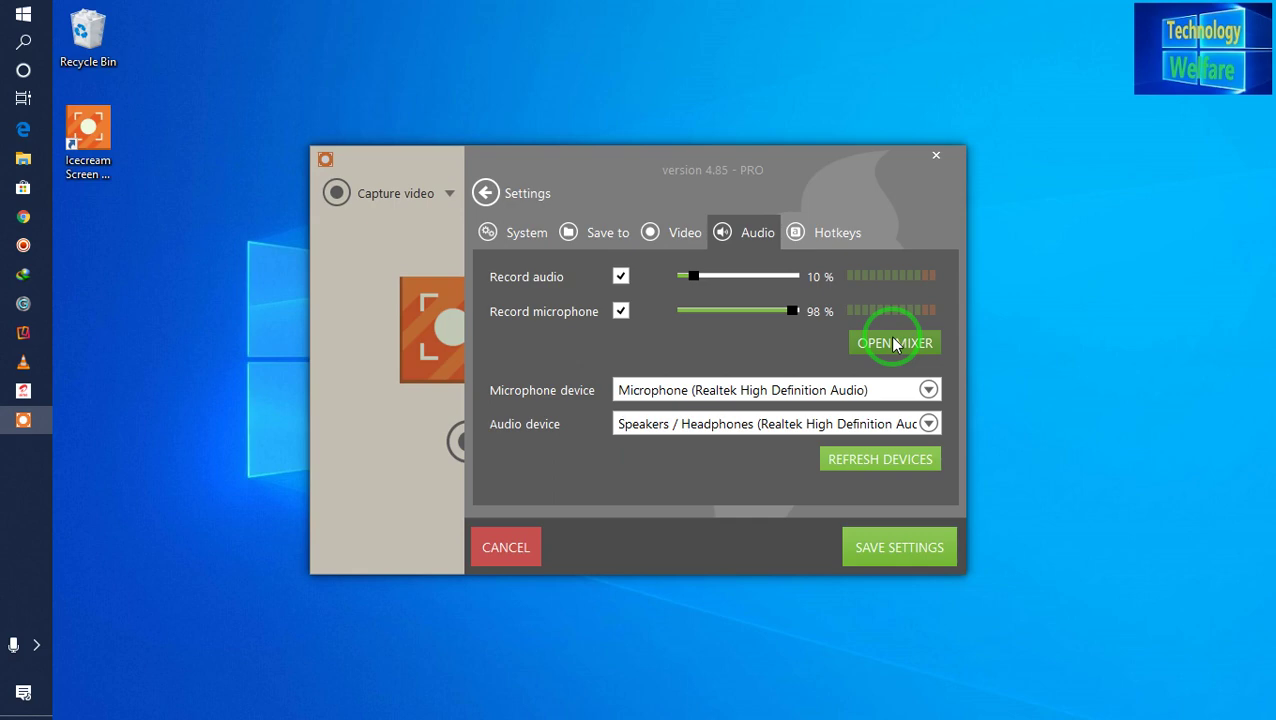
left_click(894, 343)
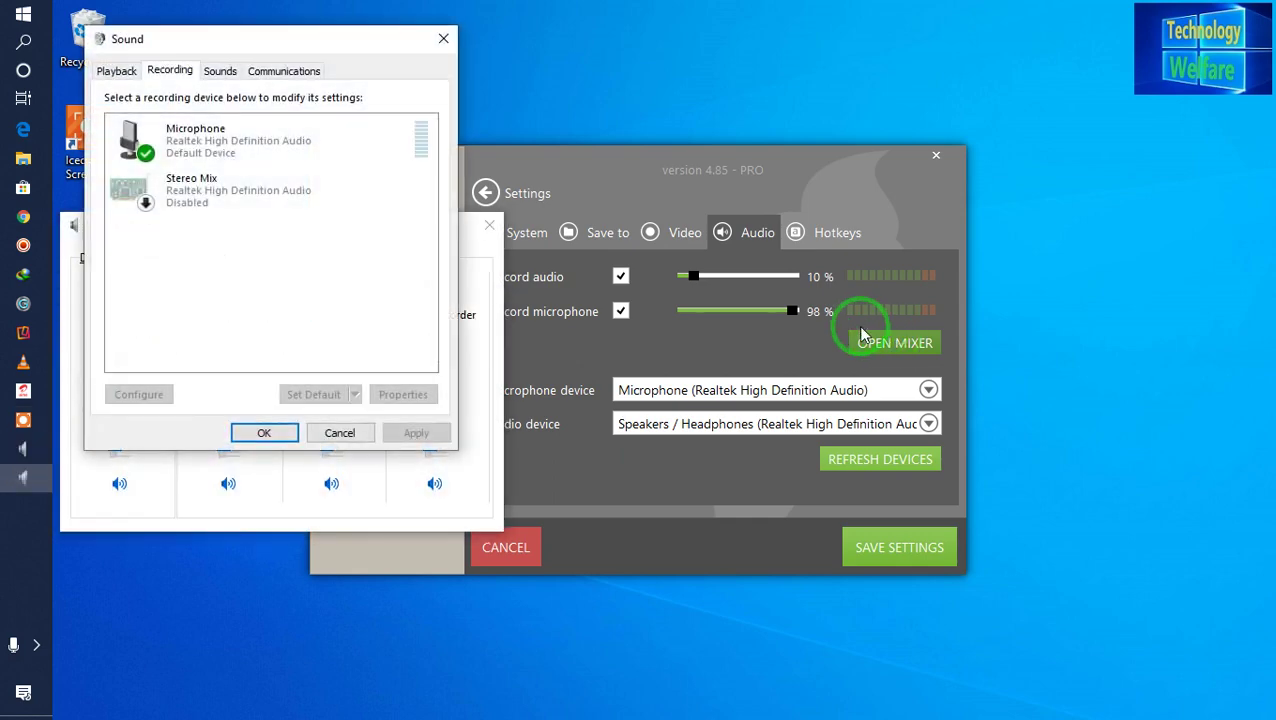
left_click(183, 152)
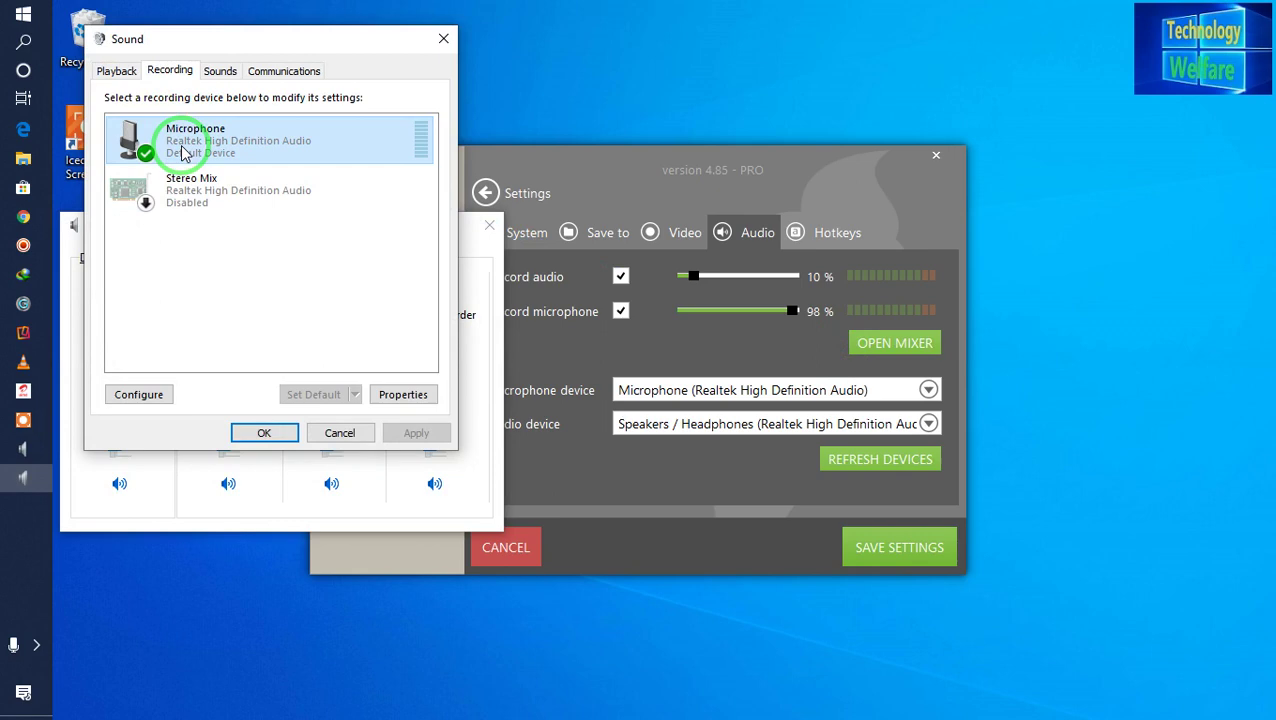
double_click(183, 152)
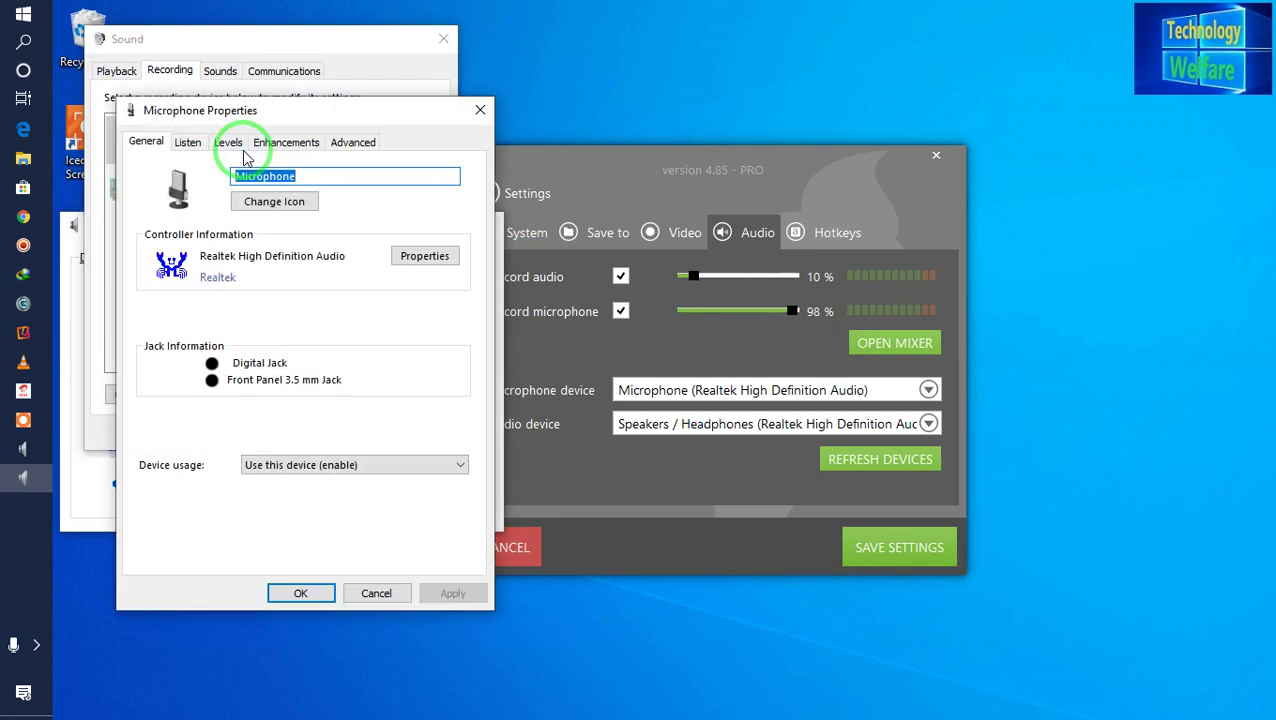
left_click(228, 145)
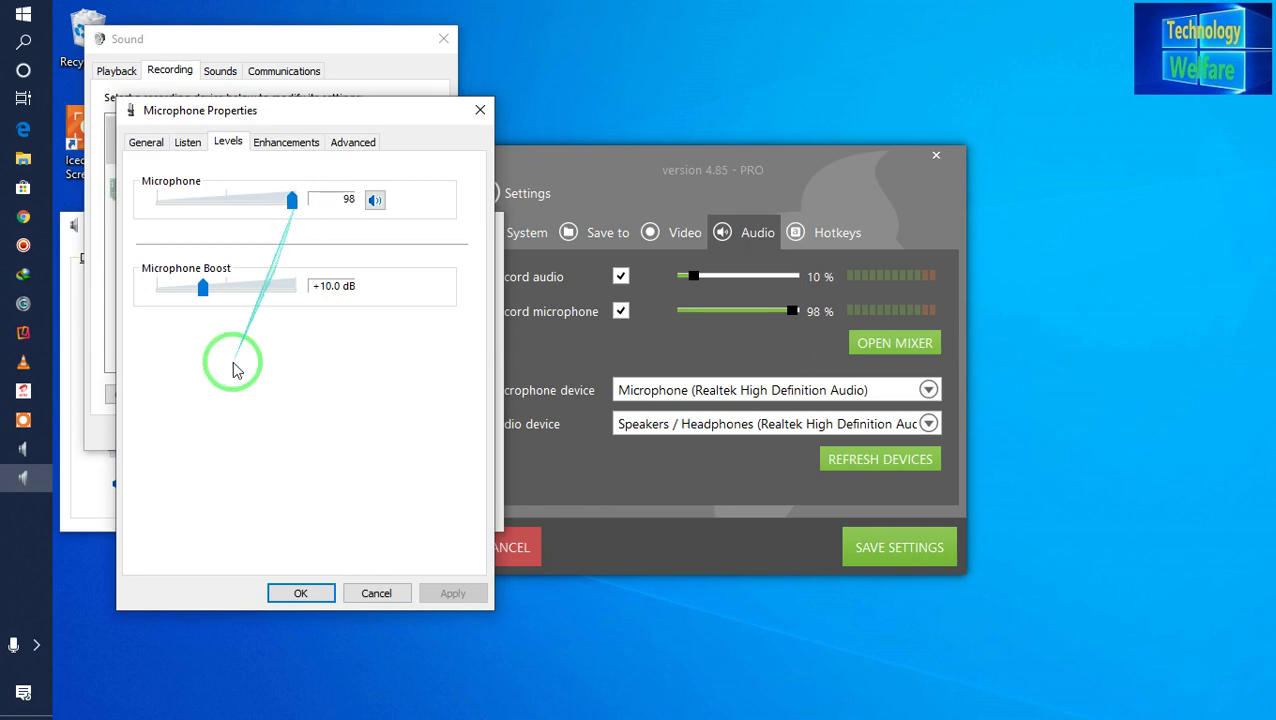
left_click(300, 594)
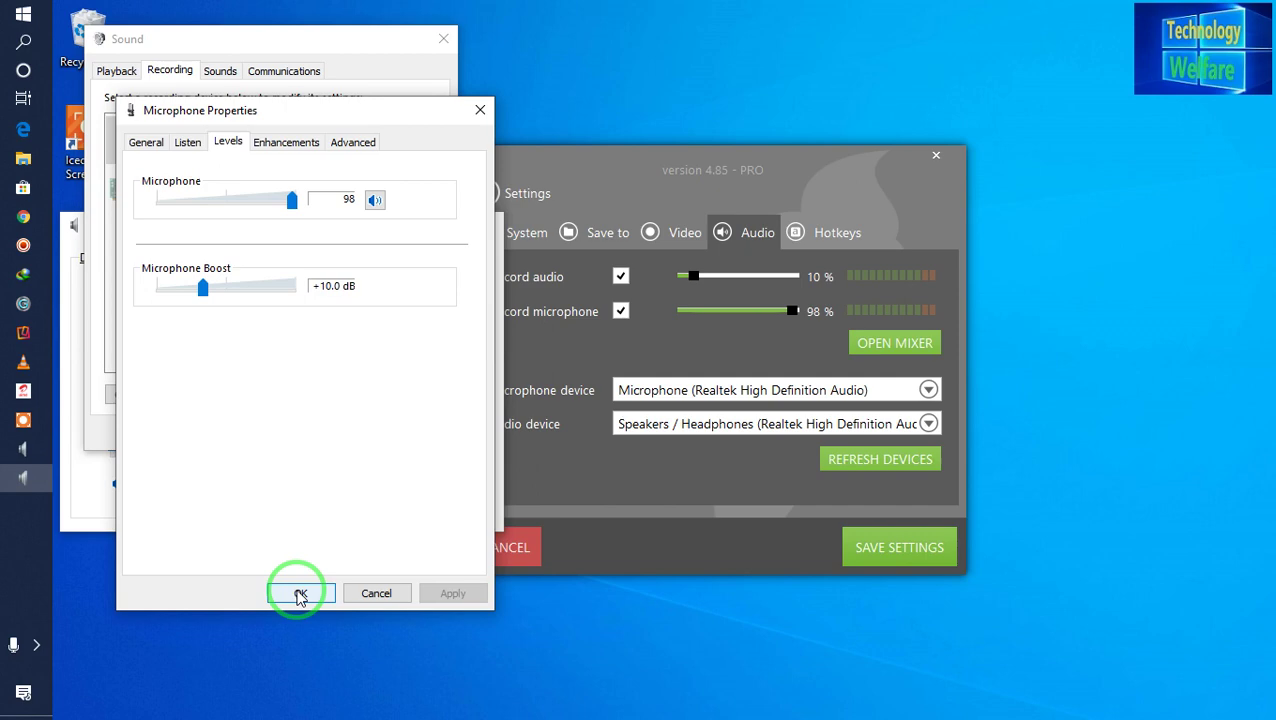
left_click(300, 594)
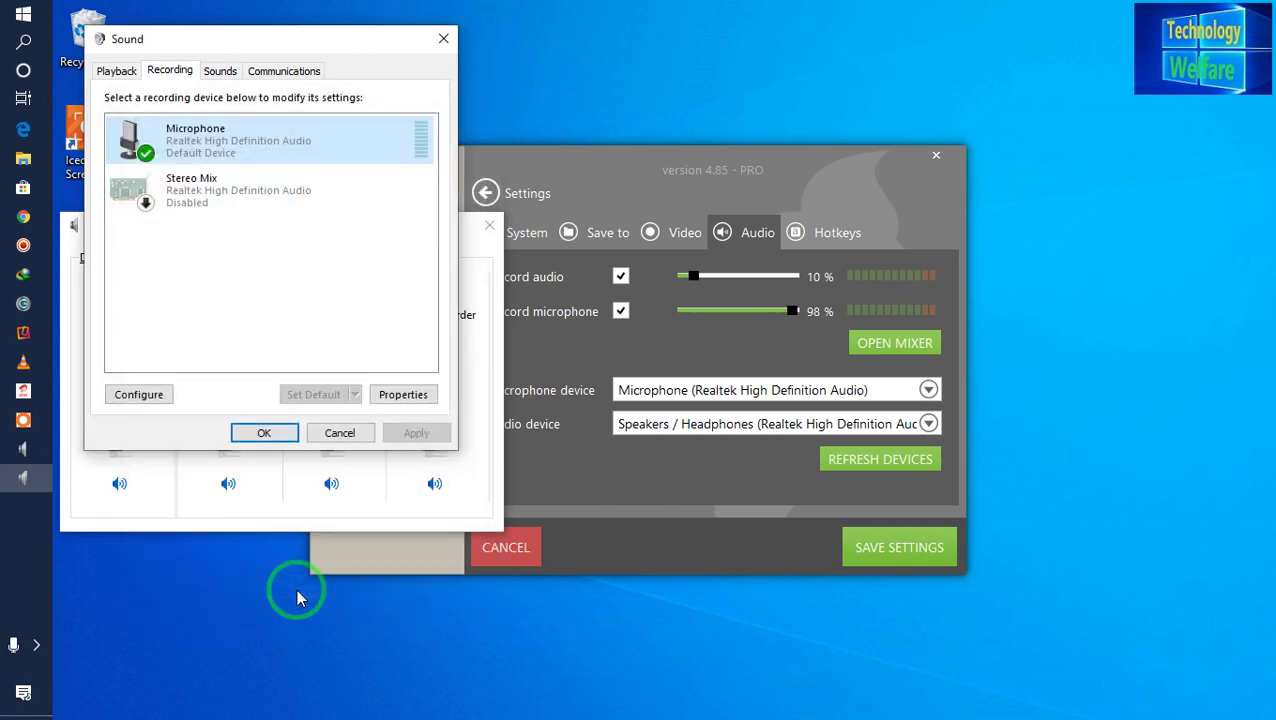
left_click(264, 434)
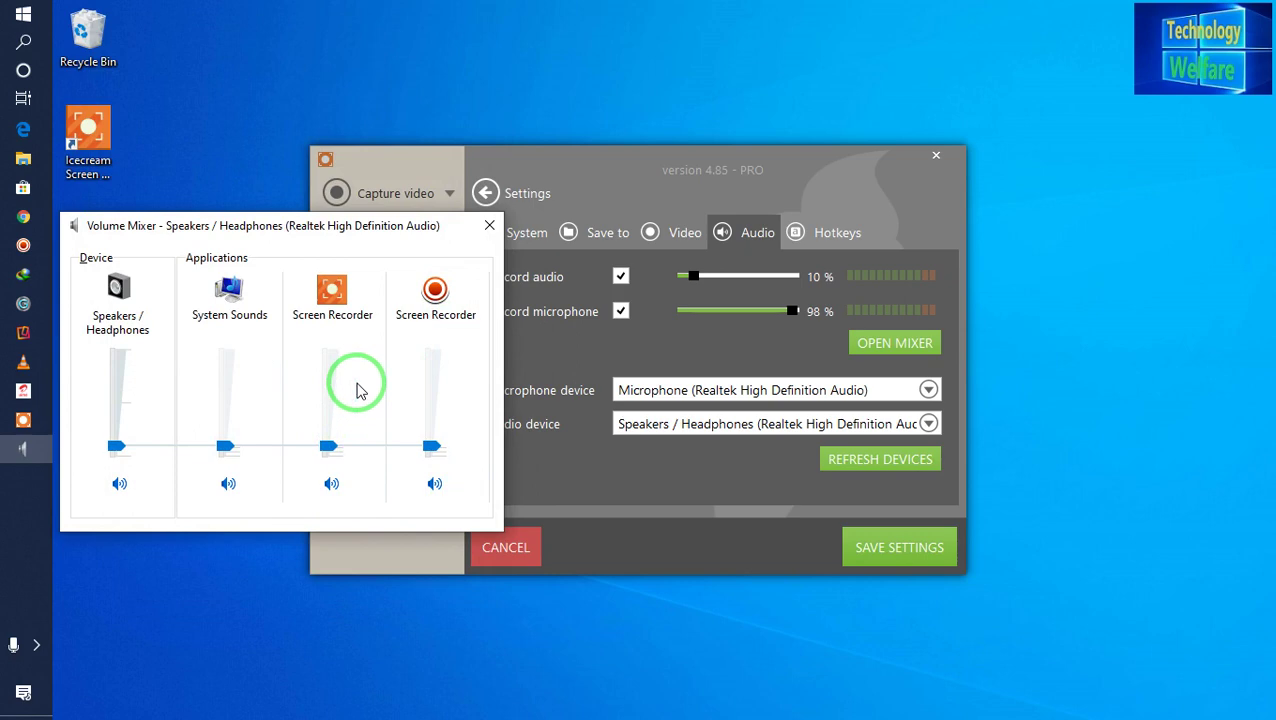
left_click(489, 226)
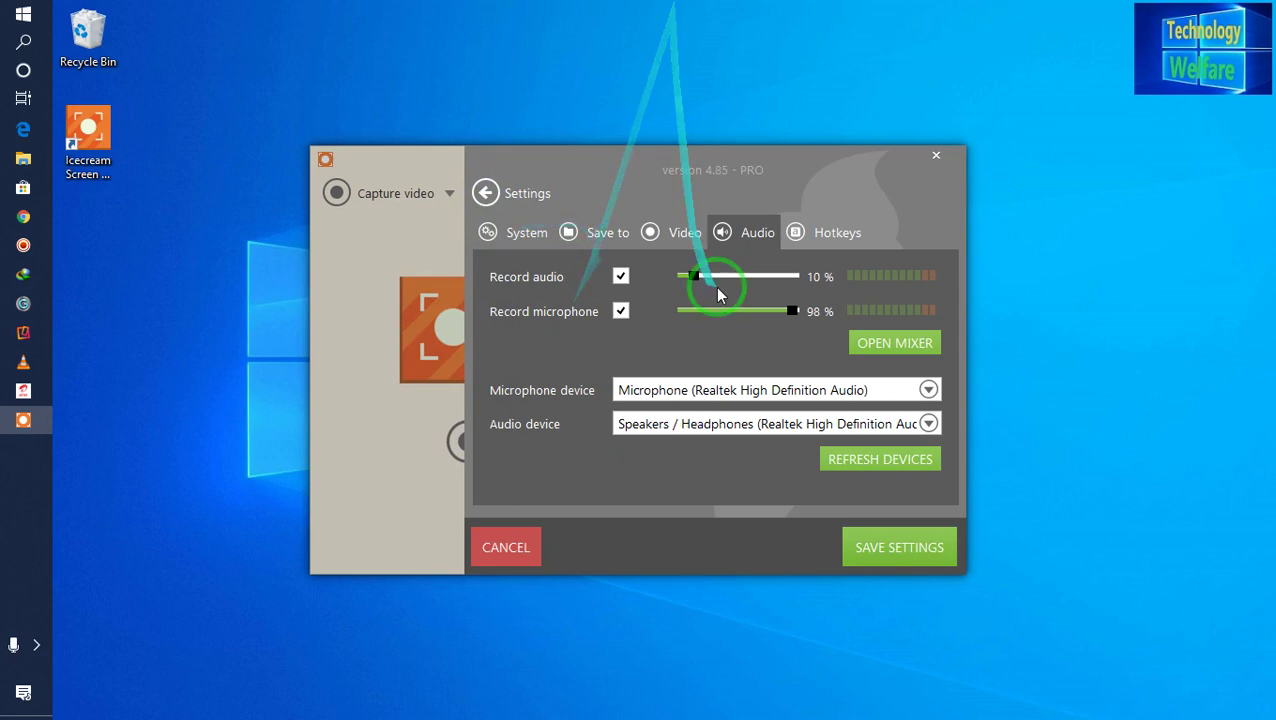
Set the Rec/Pause hotkey to Shift+E and the Stop hotkey to Shift+S.
left_click(836, 231)
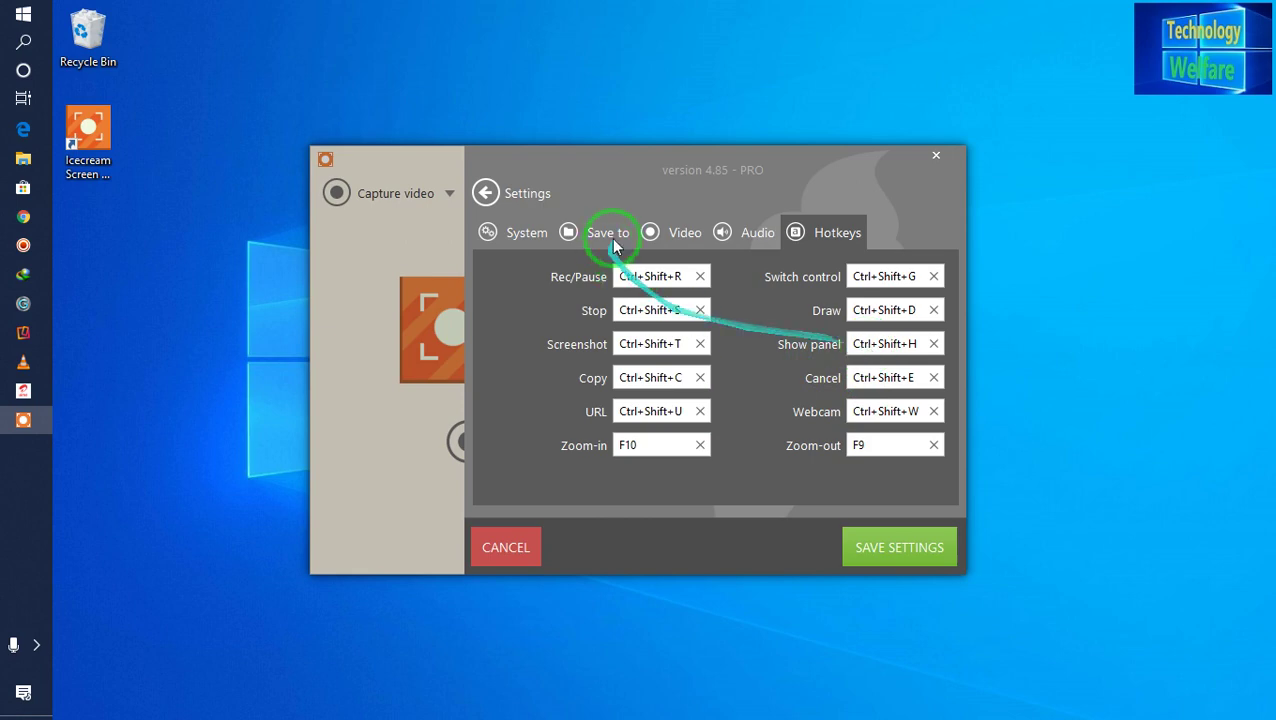
left_click(674, 277)
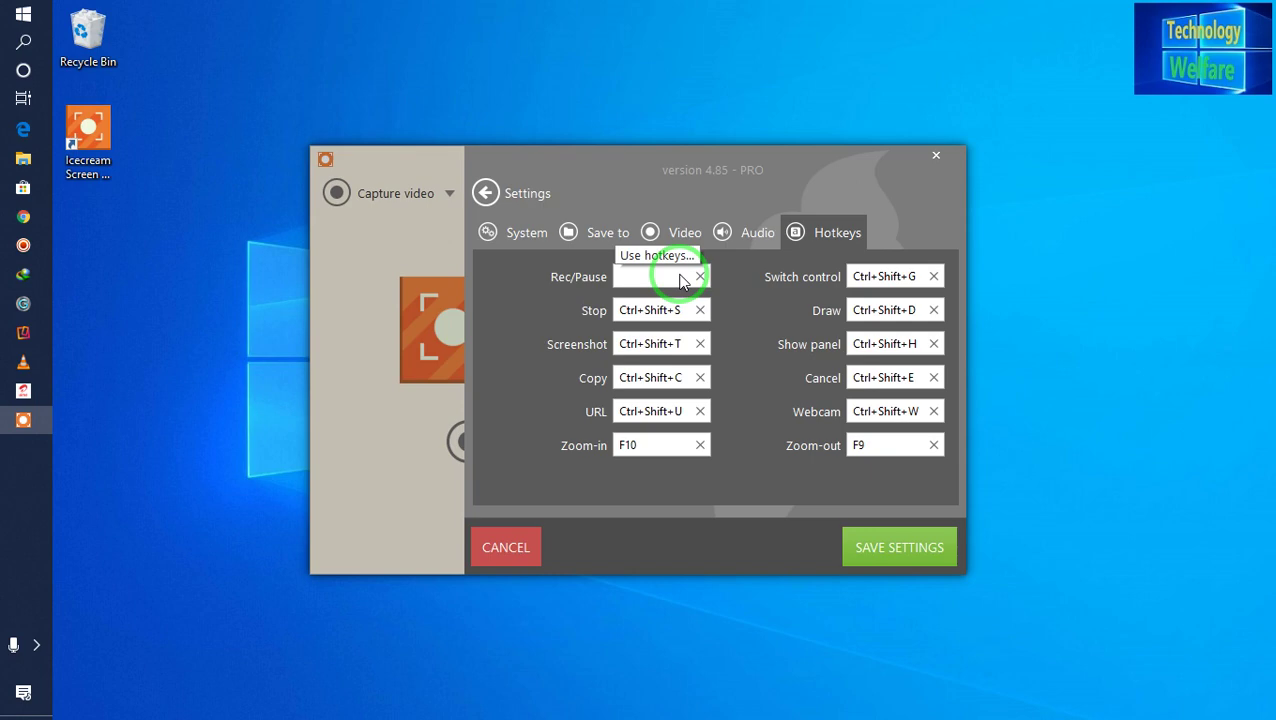
key("ctrl+shift+r")
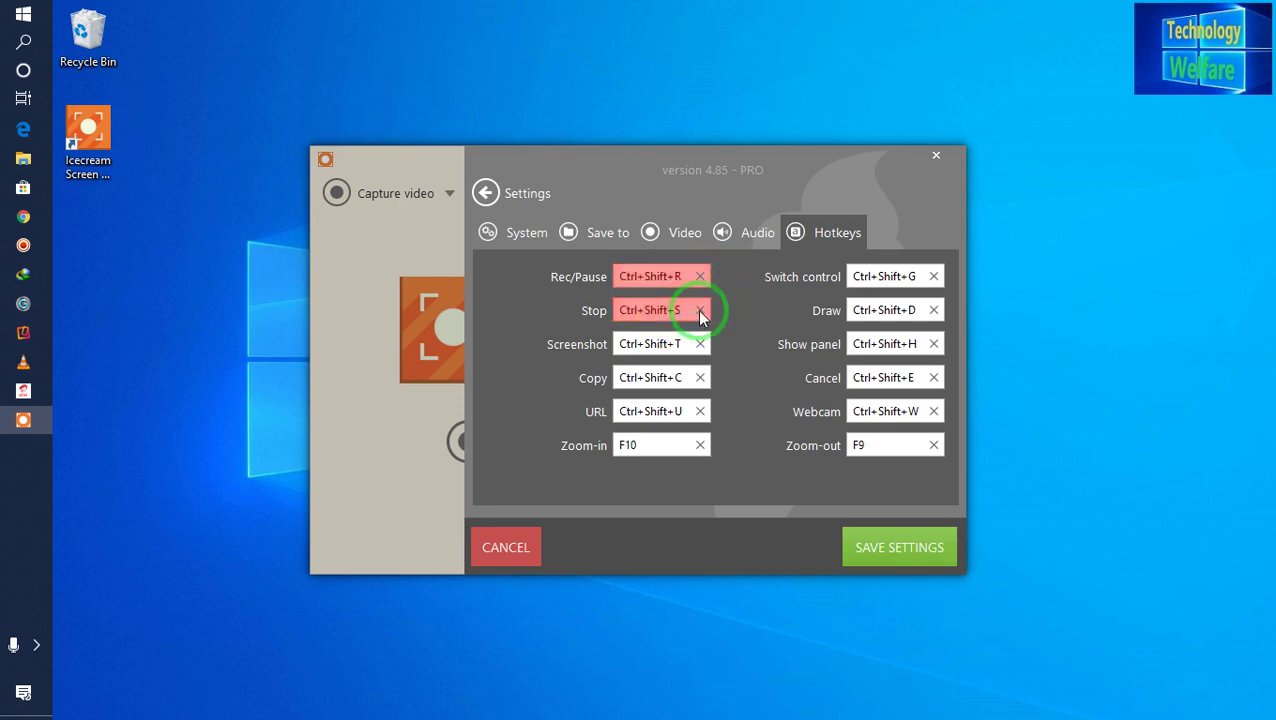
left_click(700, 316)
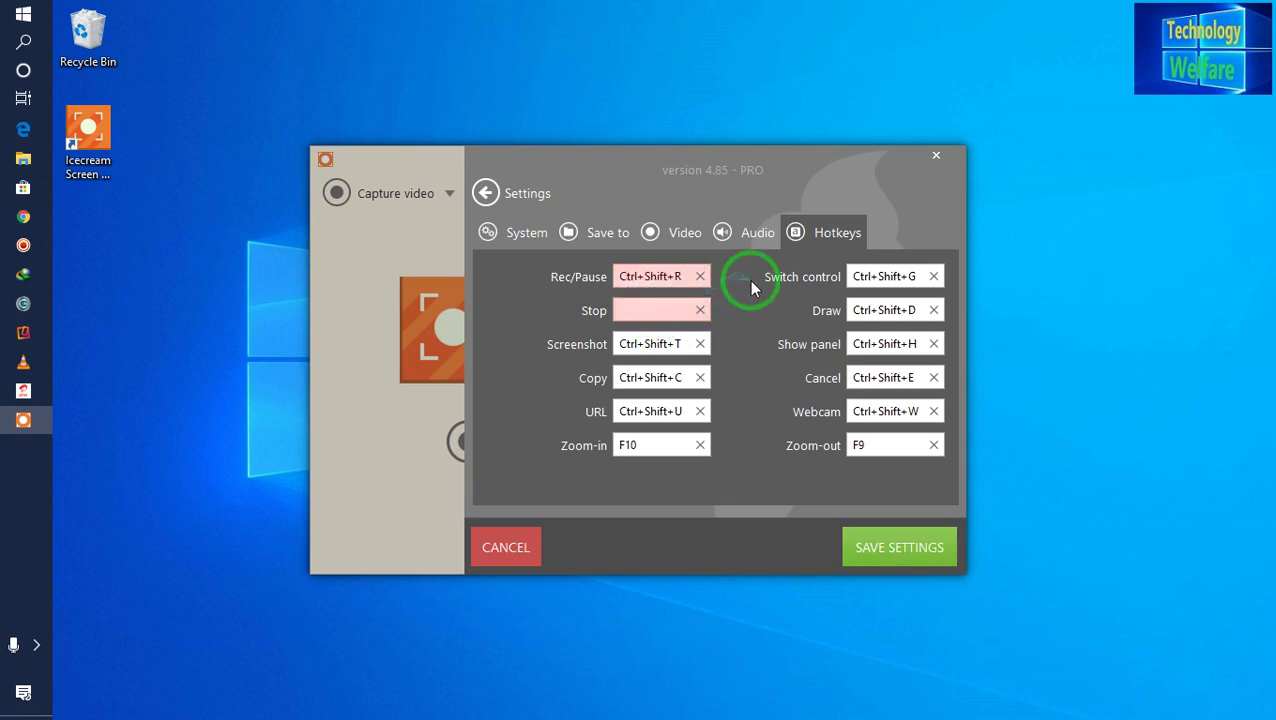
left_click(700, 276)
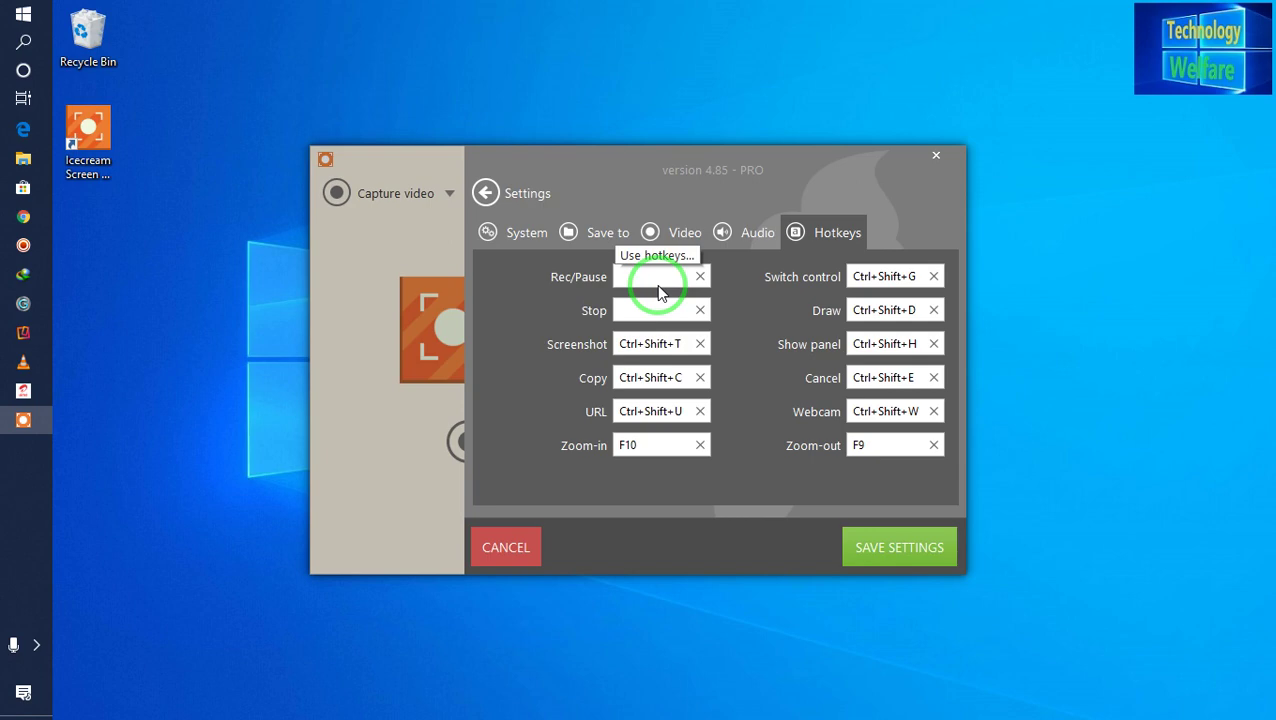
key("shift+e")
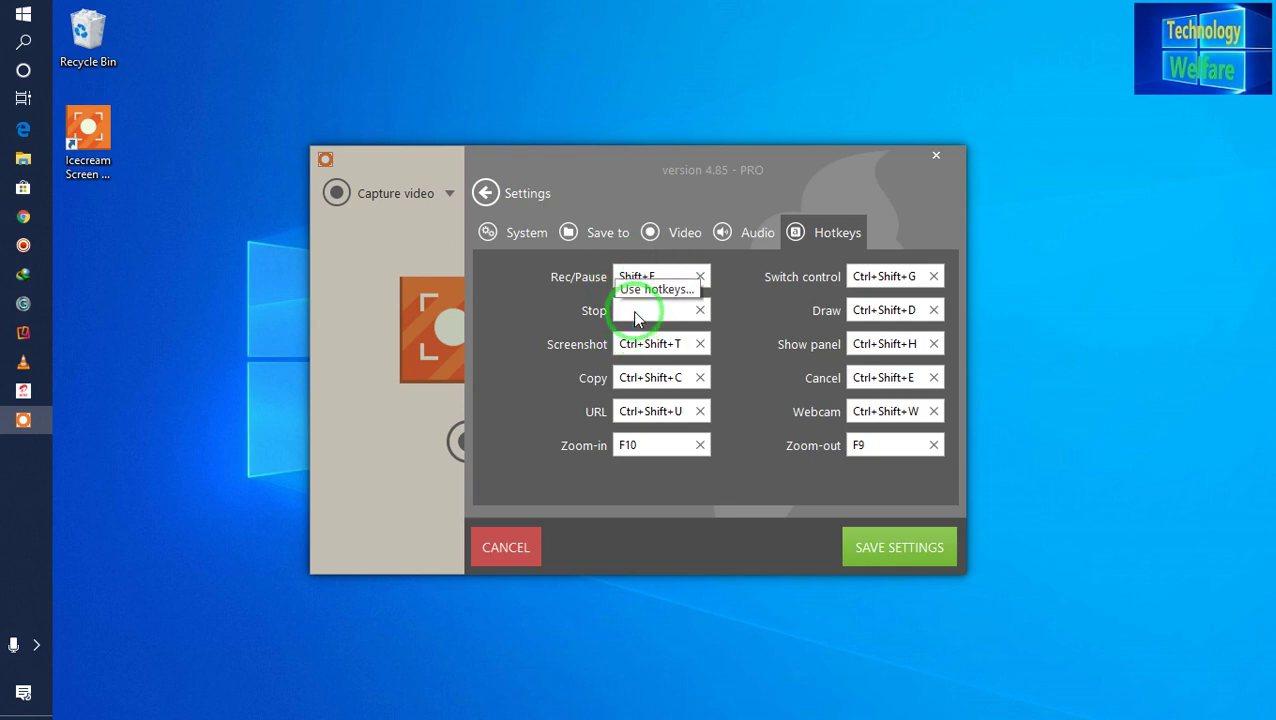
key("shift+s")
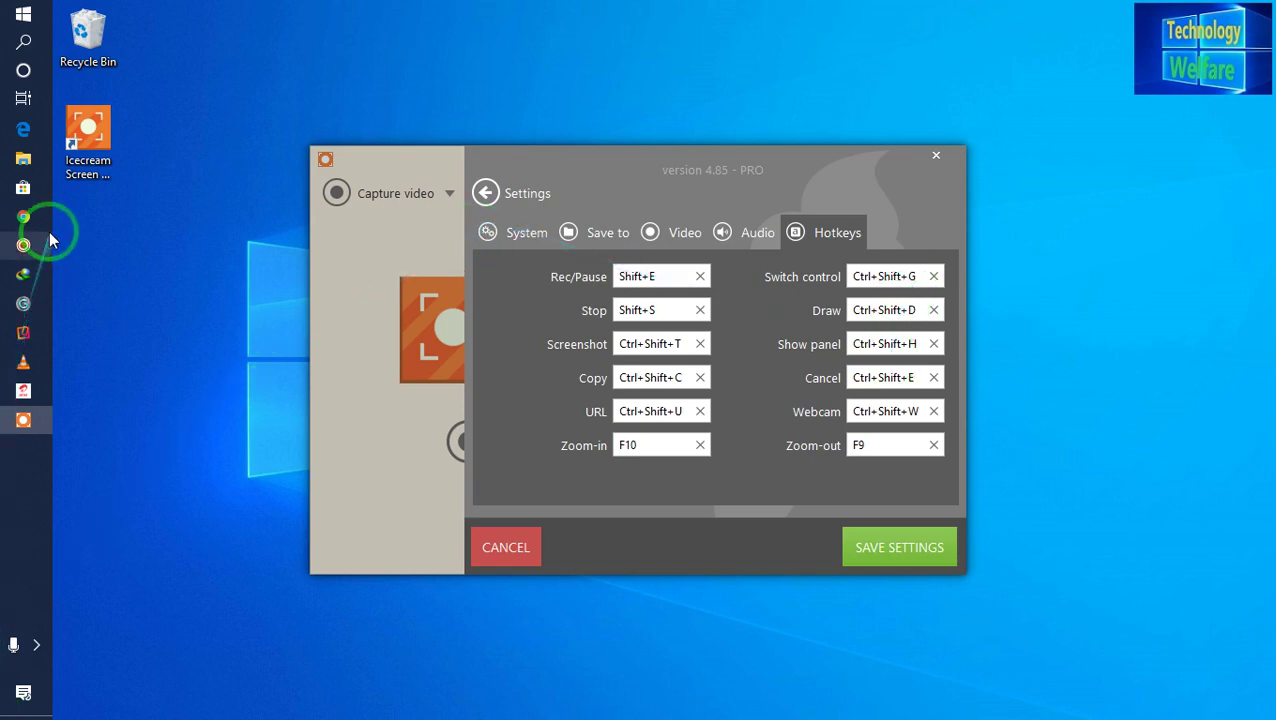
Launch the Snipping Tool and capture a rectangular snip of the whole hotkey settings window.
left_click(23, 16)
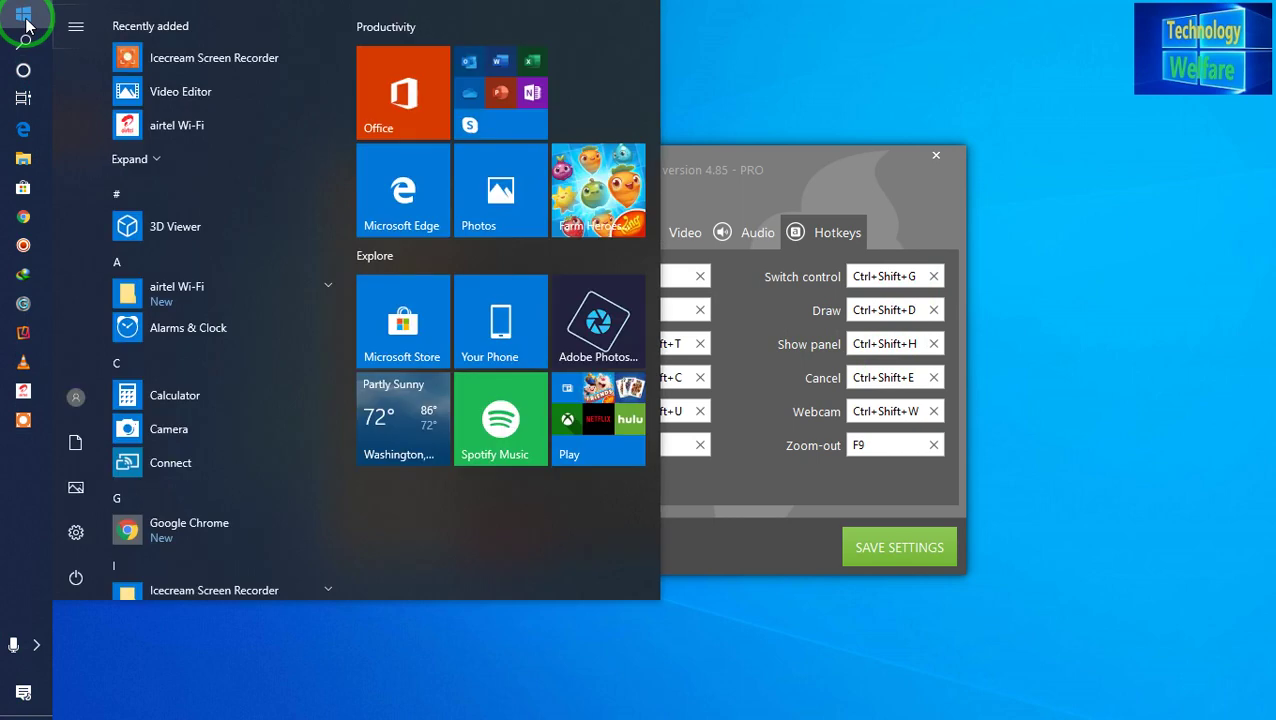
type("sn")
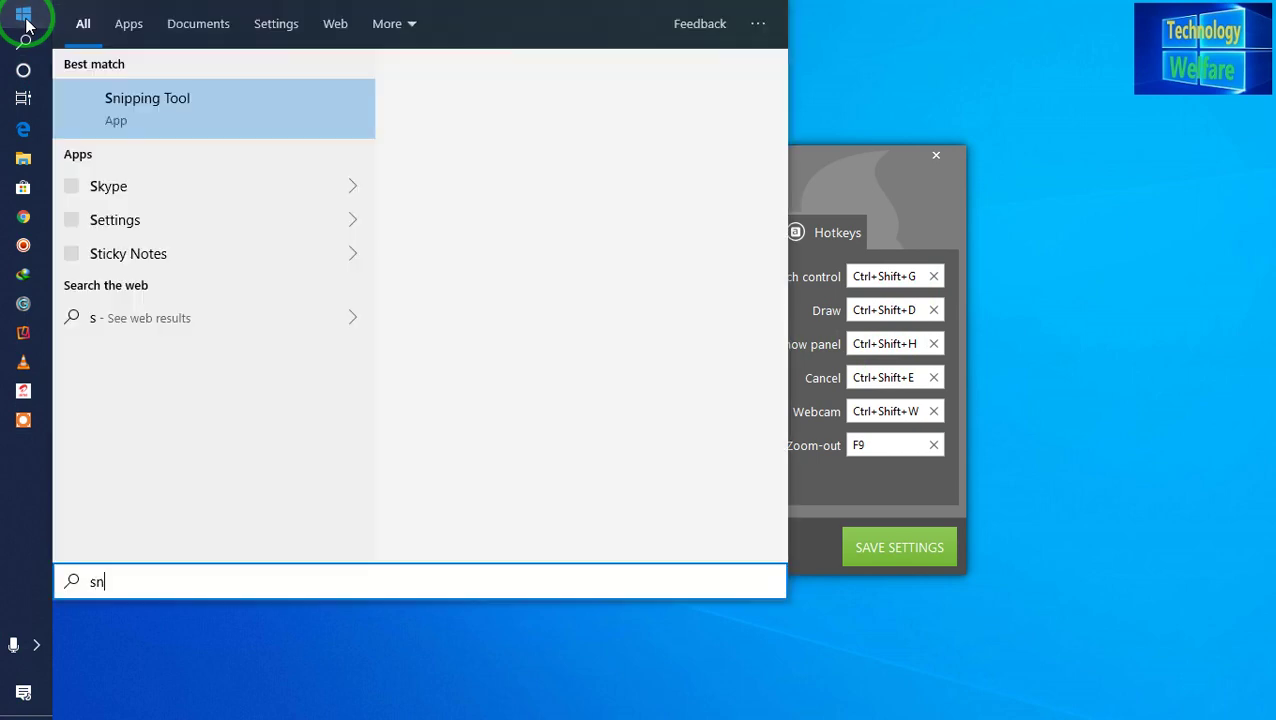
left_click(152, 132)
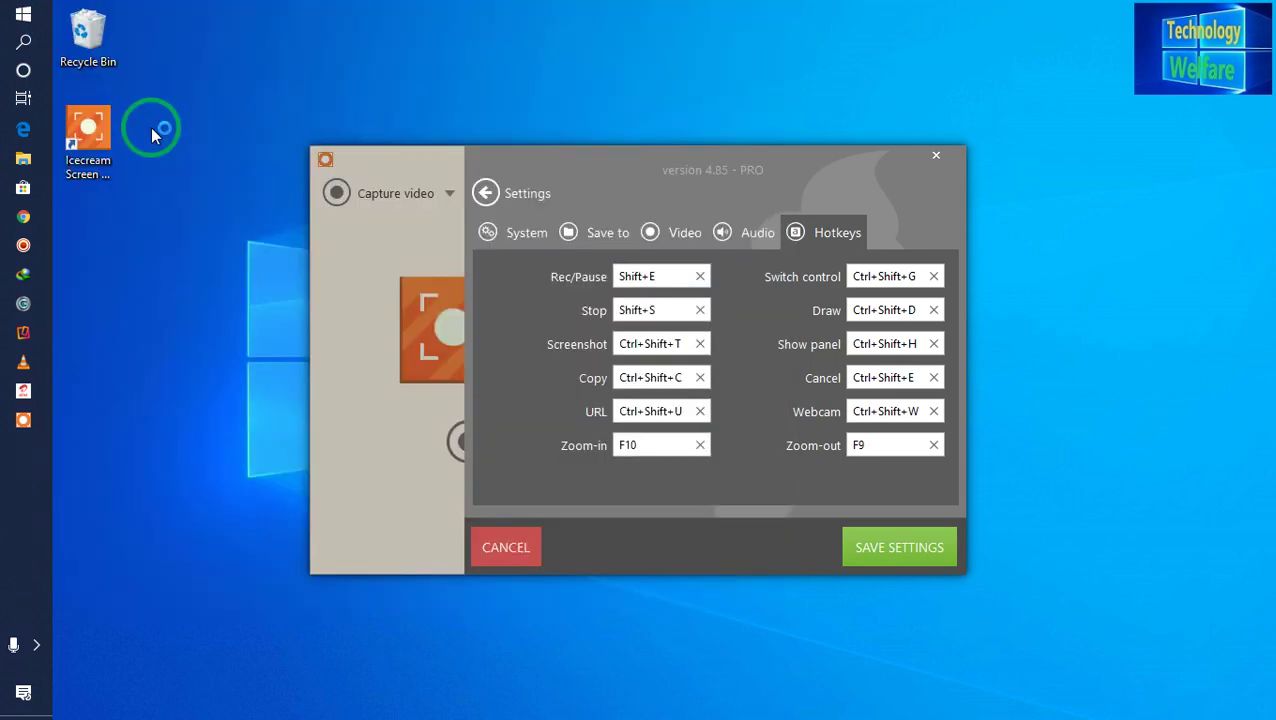
left_click(511, 228)
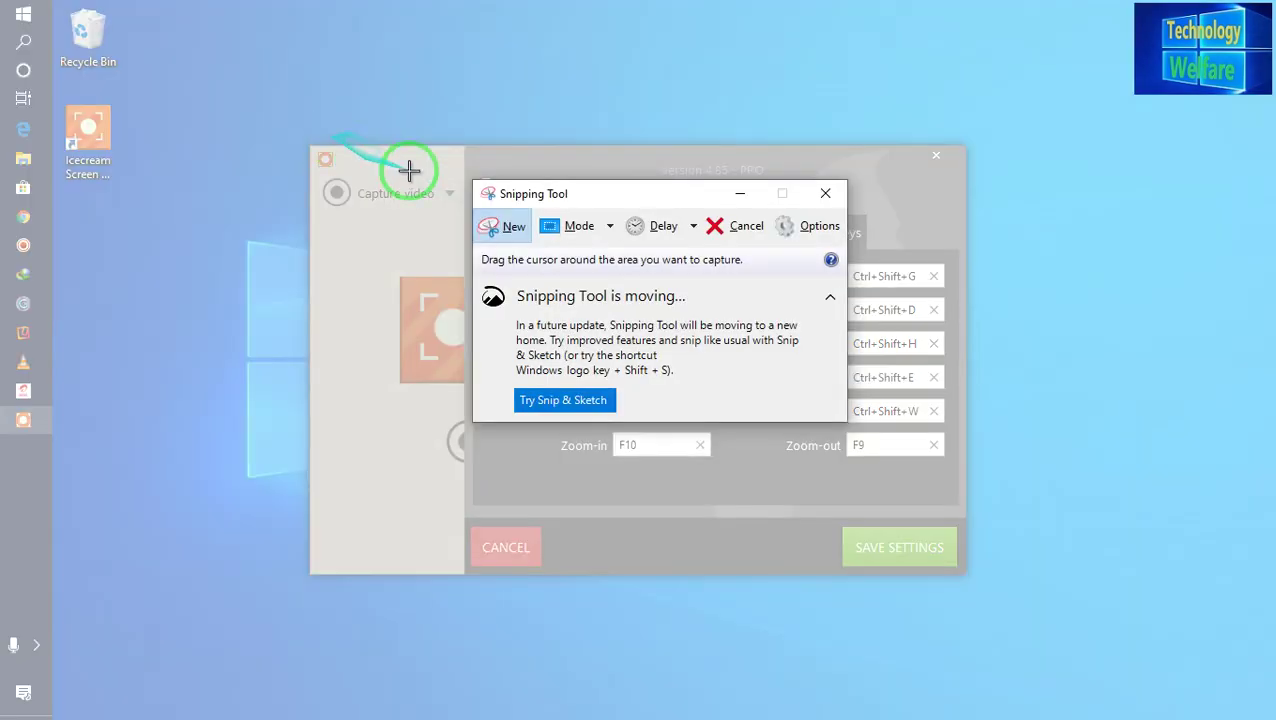
left_click_drag(290, 137, 973, 601)
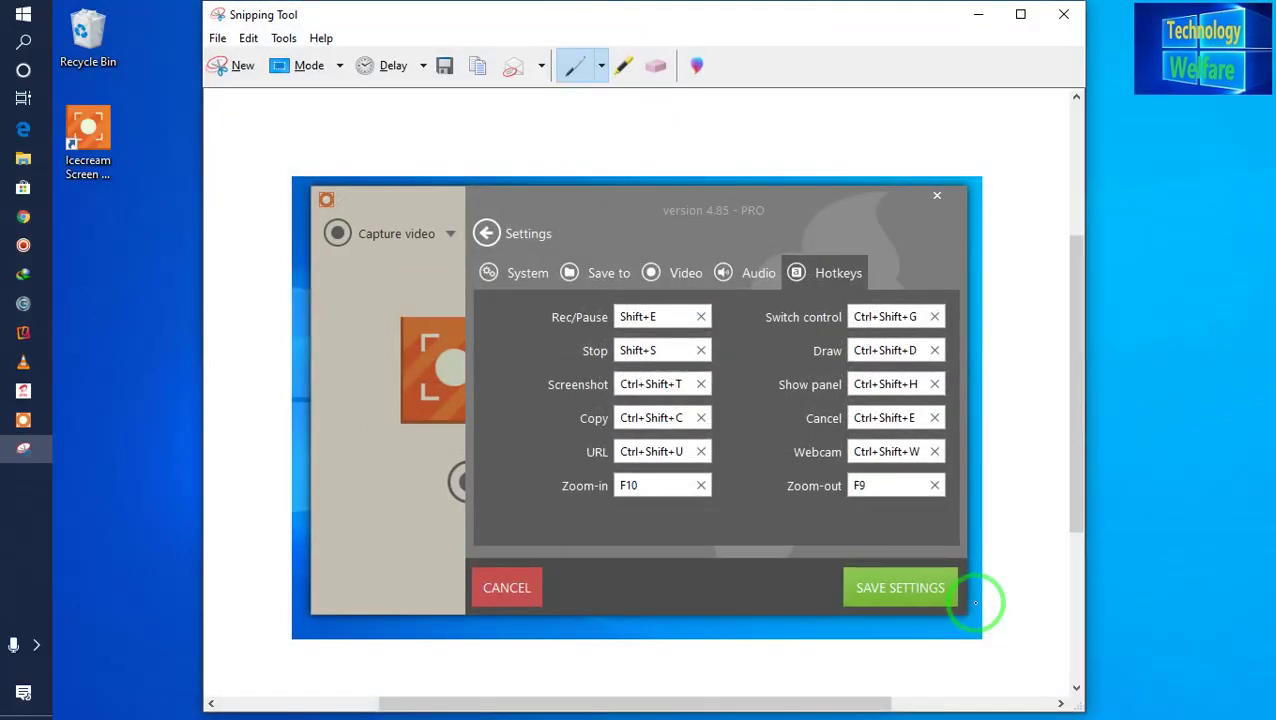
Save the snip to the Desktop as the PNG file "Capture" and close the Snipping Tool.
left_click(446, 65)
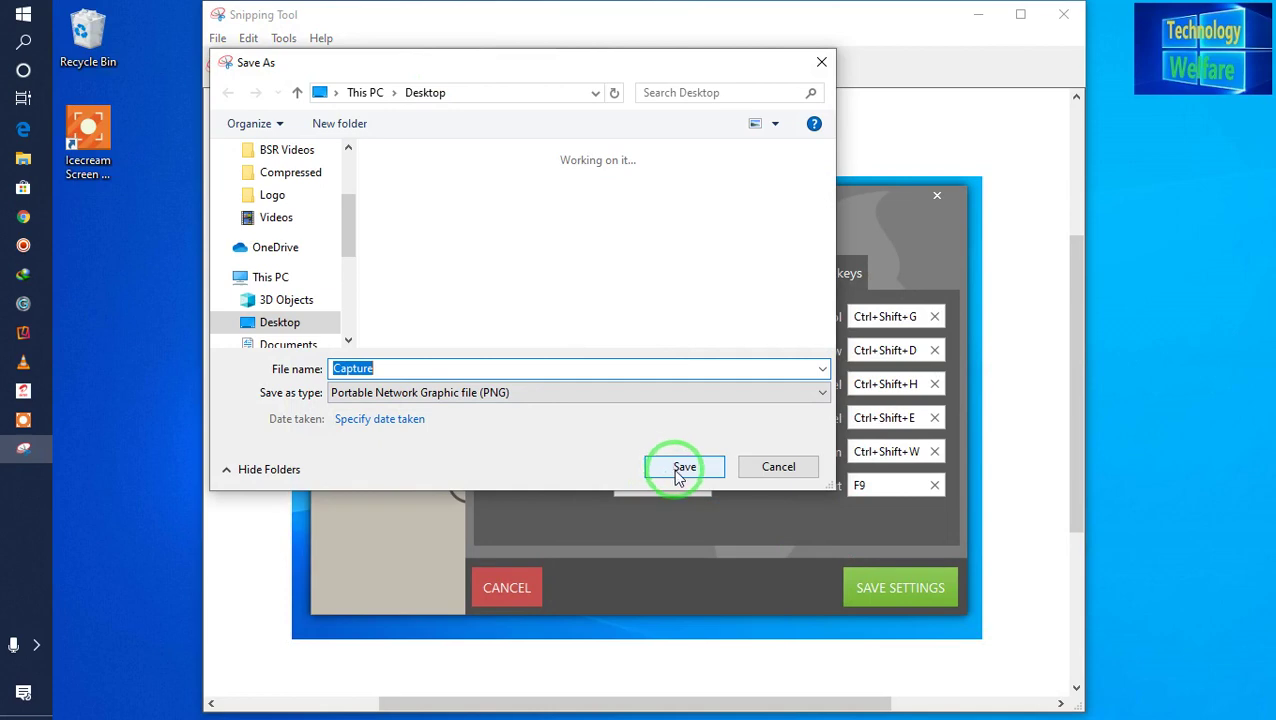
left_click(681, 470)
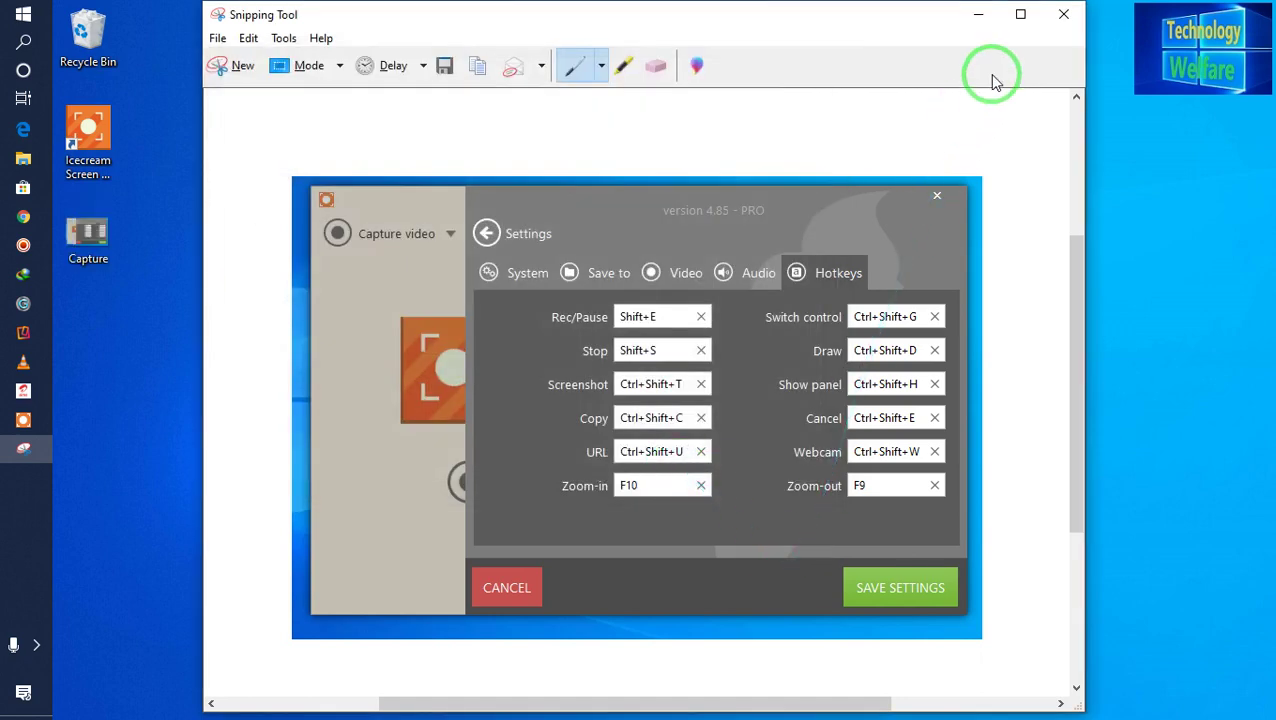
left_click(1066, 18)
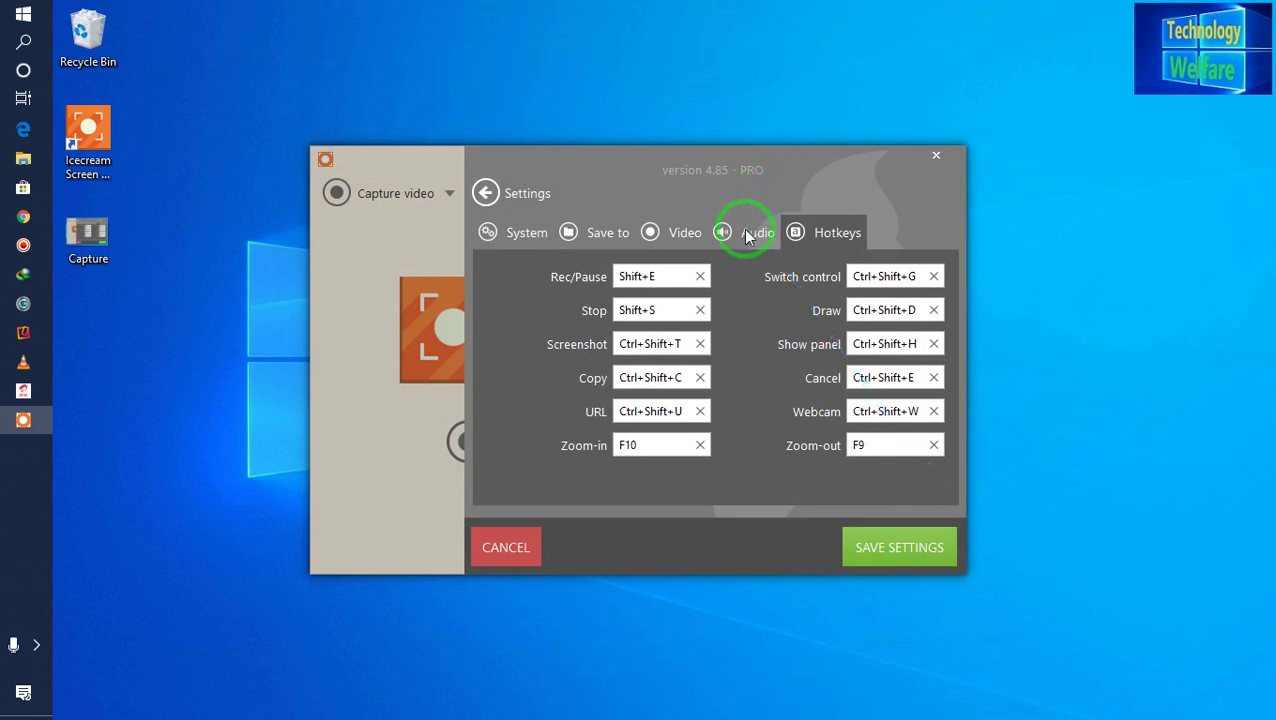
Save the recorder settings and set up a Fullscreen video capture.
left_click(869, 547)
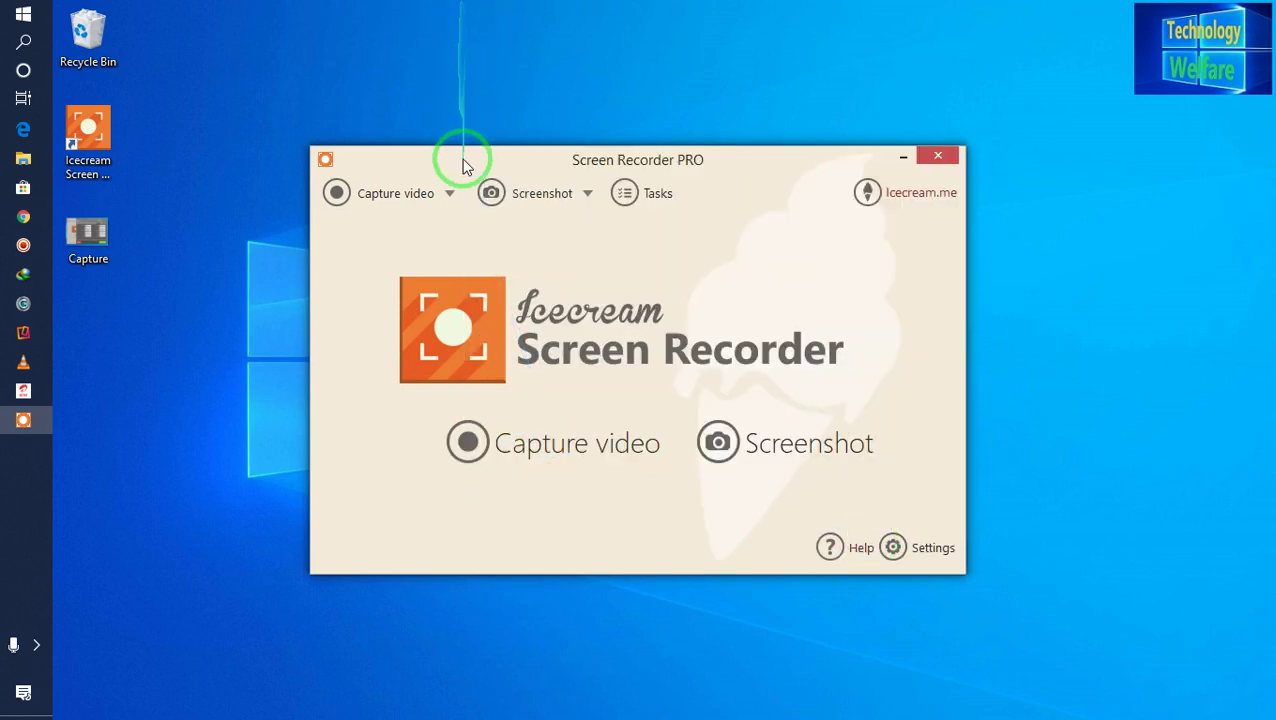
left_click(449, 193)
left_click(449, 196)
left_click(449, 195)
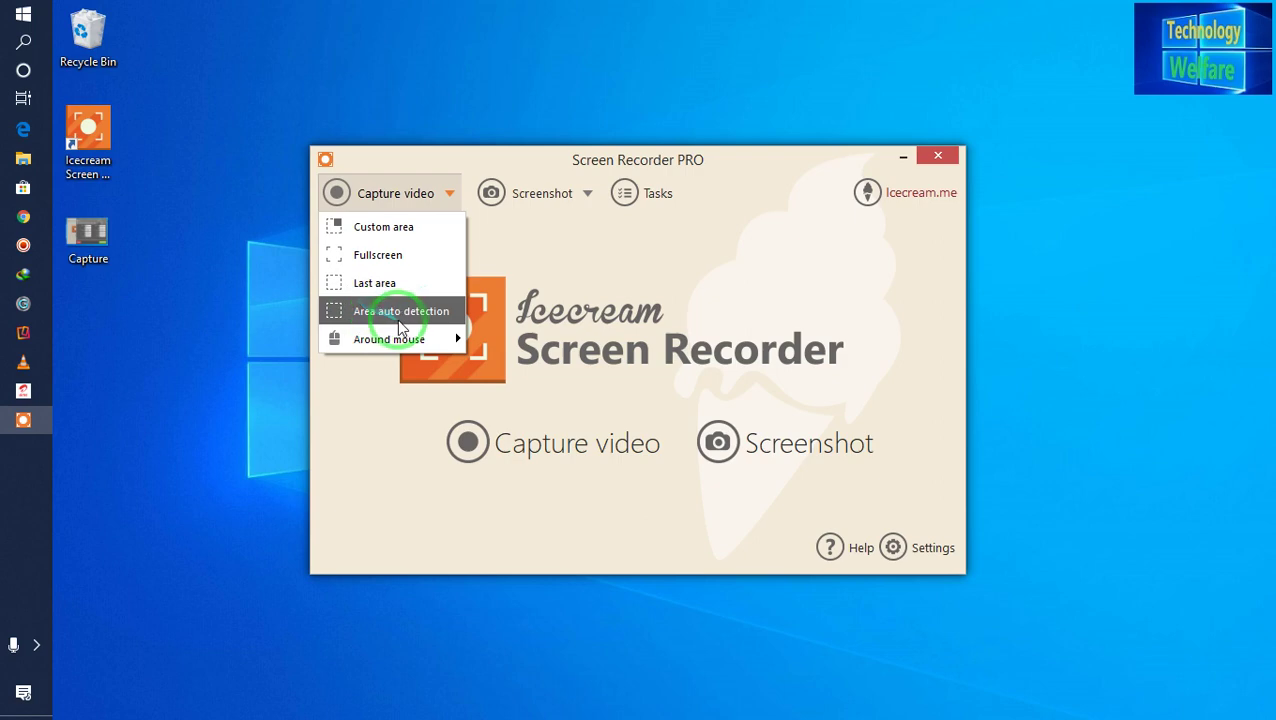
mouse_move(420, 339)
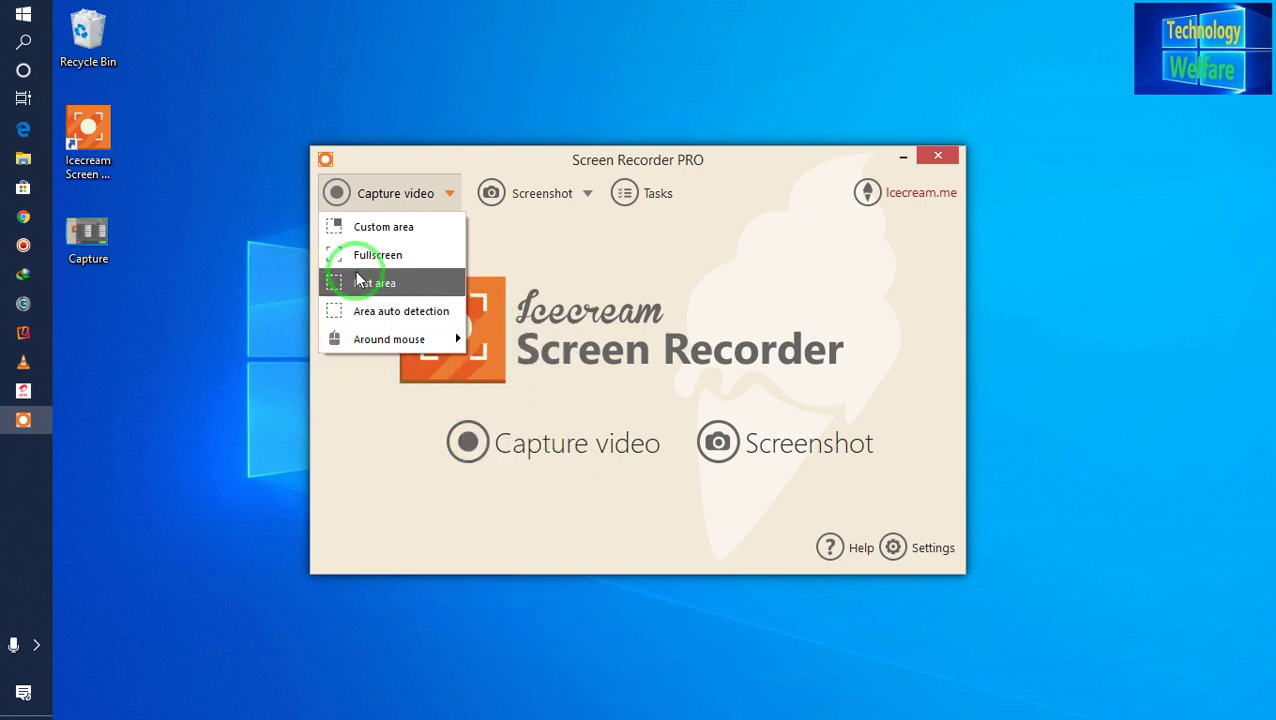
left_click(400, 257)
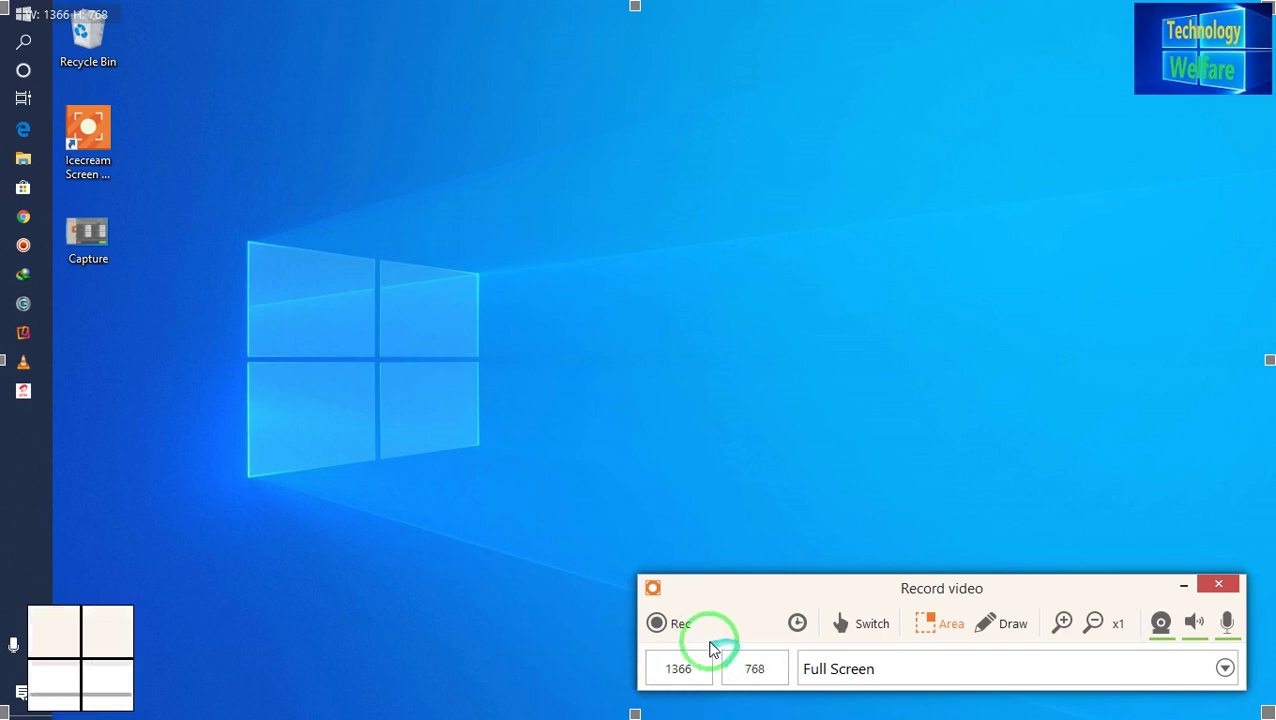
Start the full-screen recording and dismiss the hotkey notice so that it is not shown again.
left_click(694, 679)
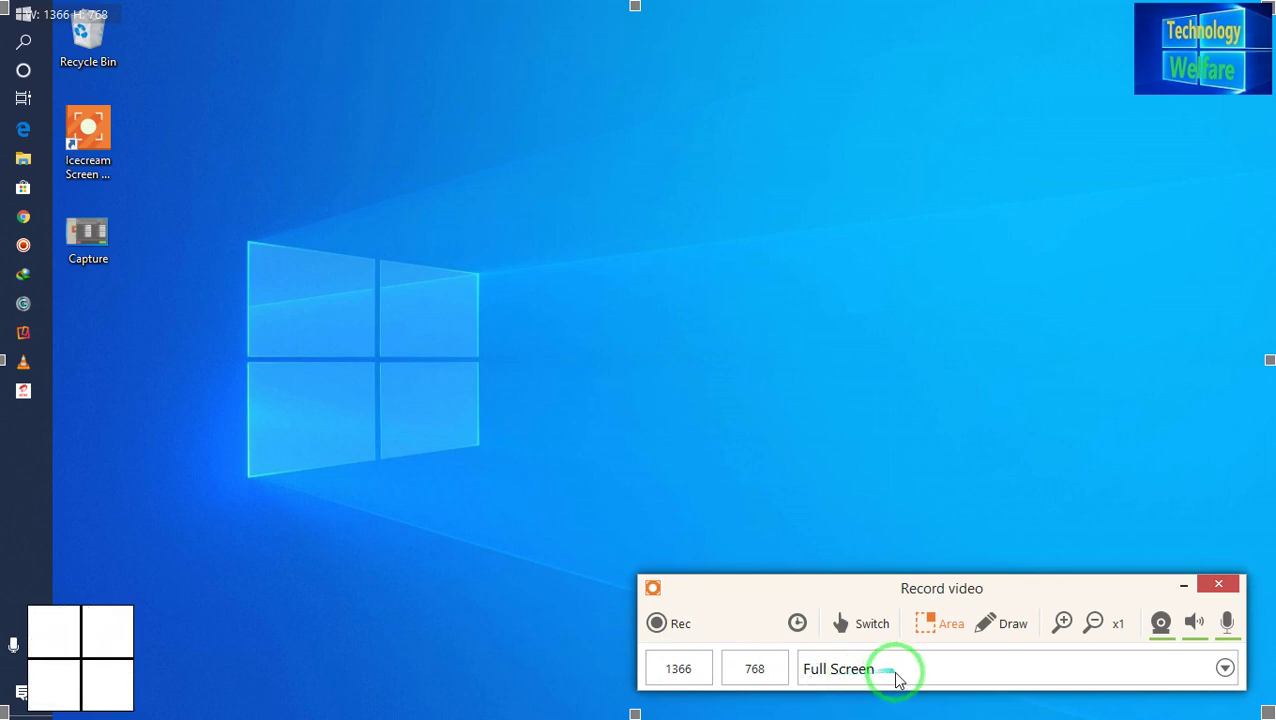
left_click(1225, 668)
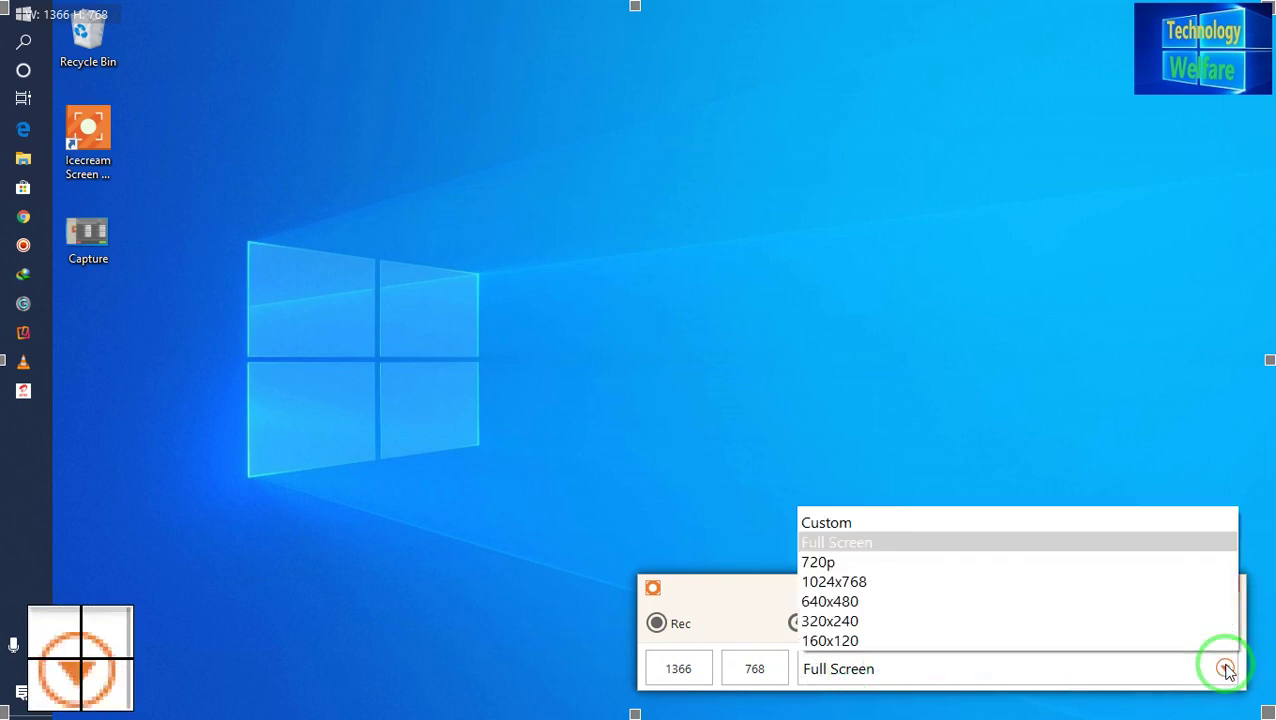
left_click(1225, 668)
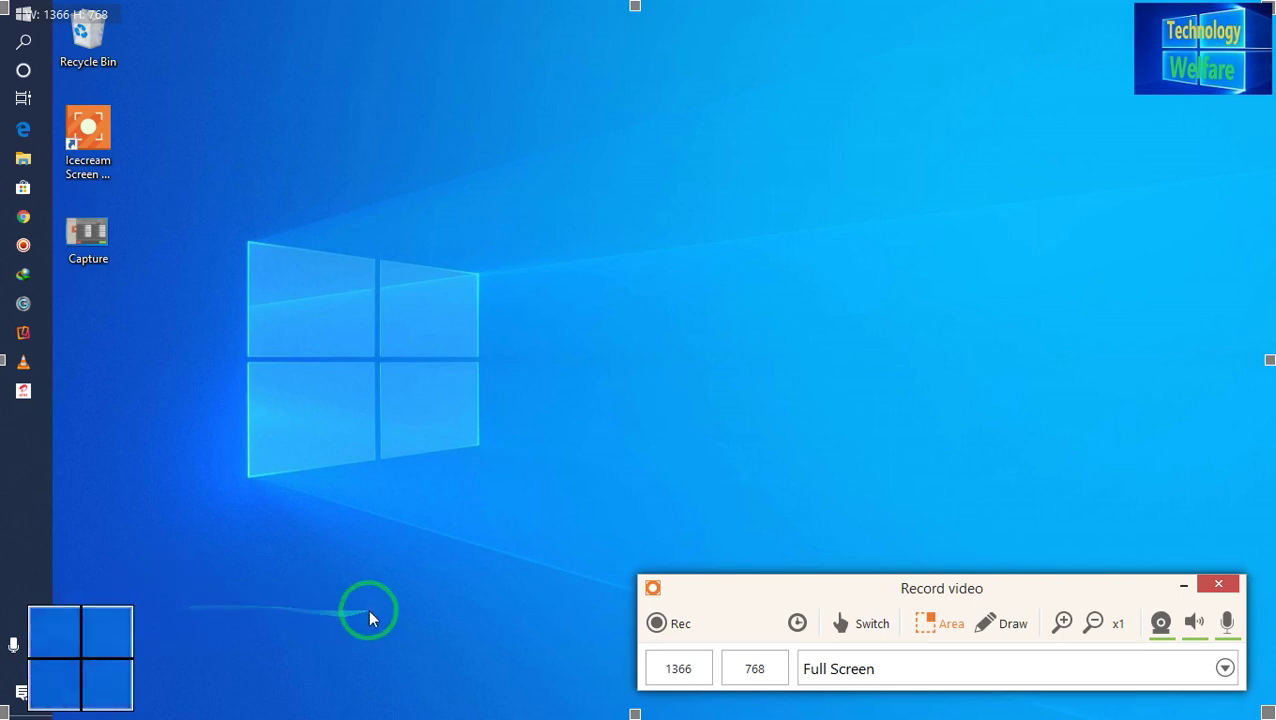
left_click(678, 625)
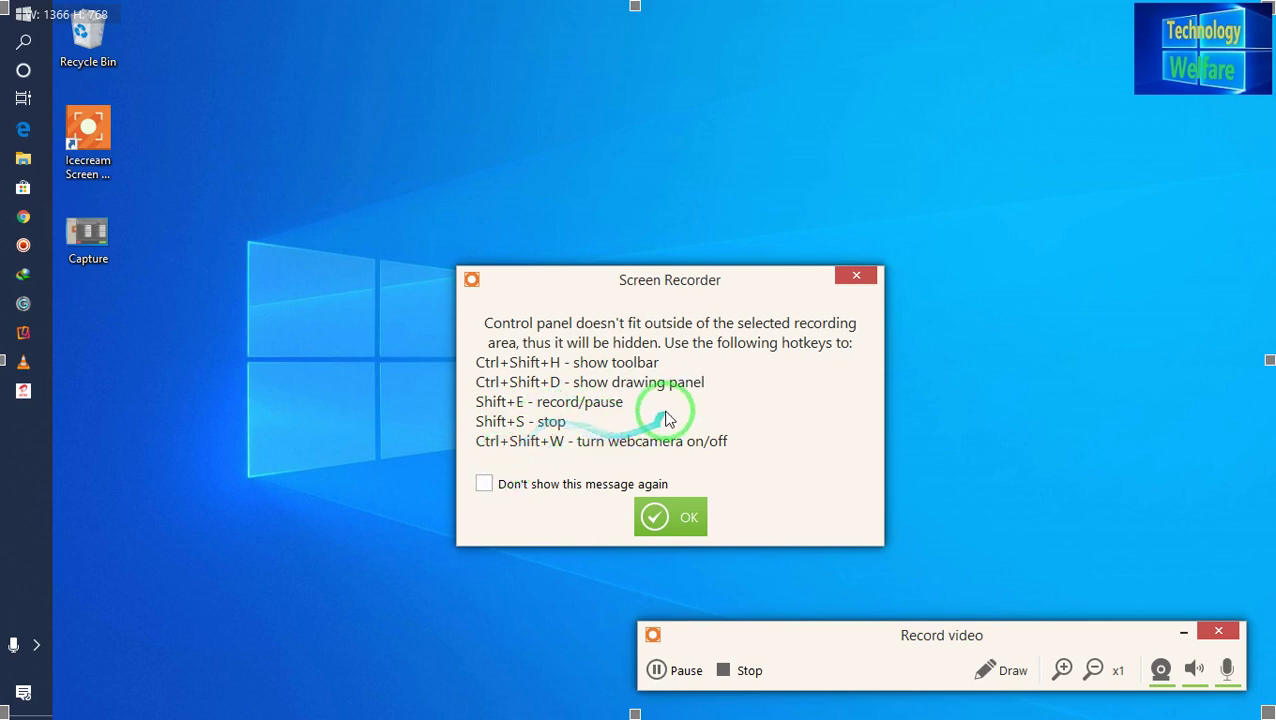
left_click(485, 484)
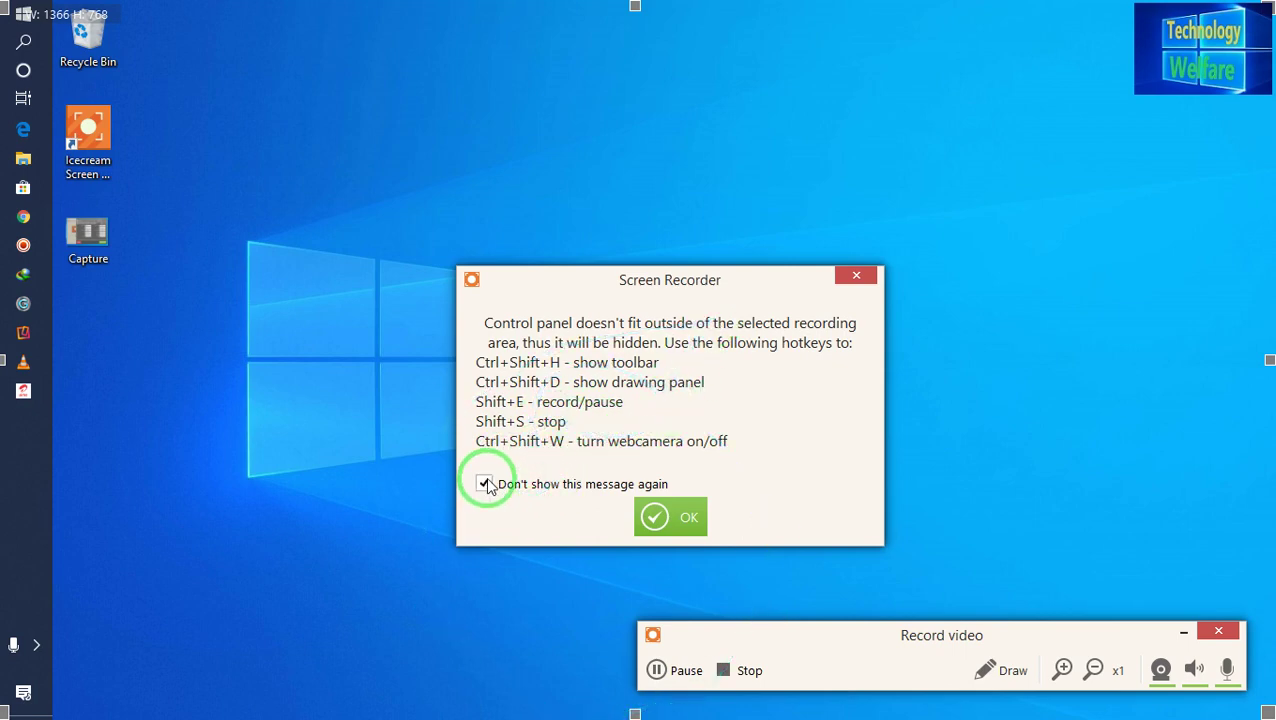
left_click(661, 516)
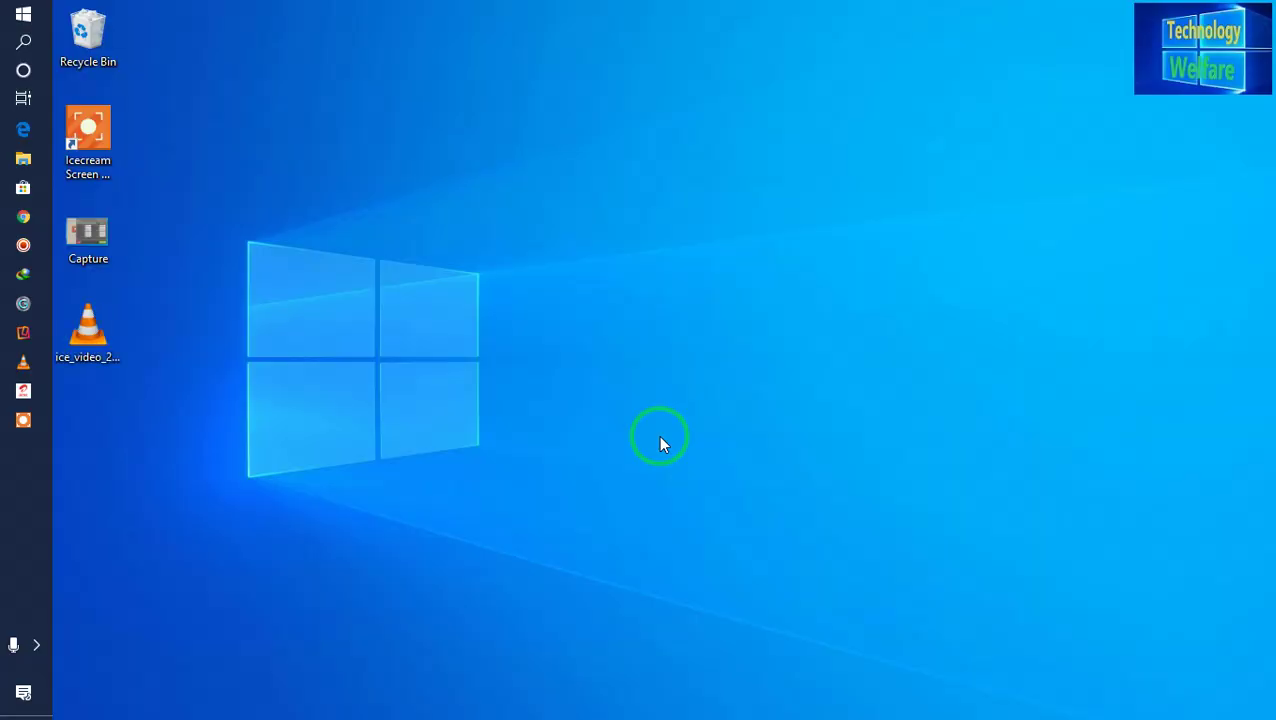
Bring up the recorder panel to check the running recording, then minimize it again.
left_click(88, 330)
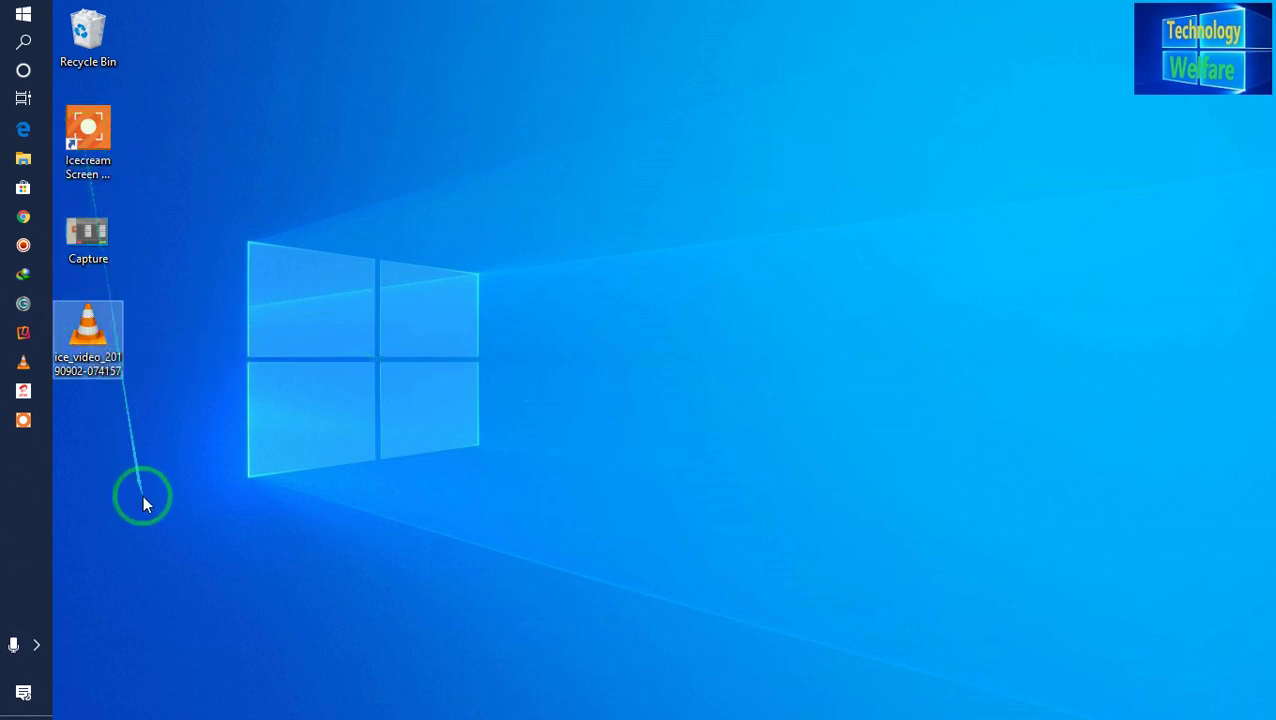
left_click(23, 420)
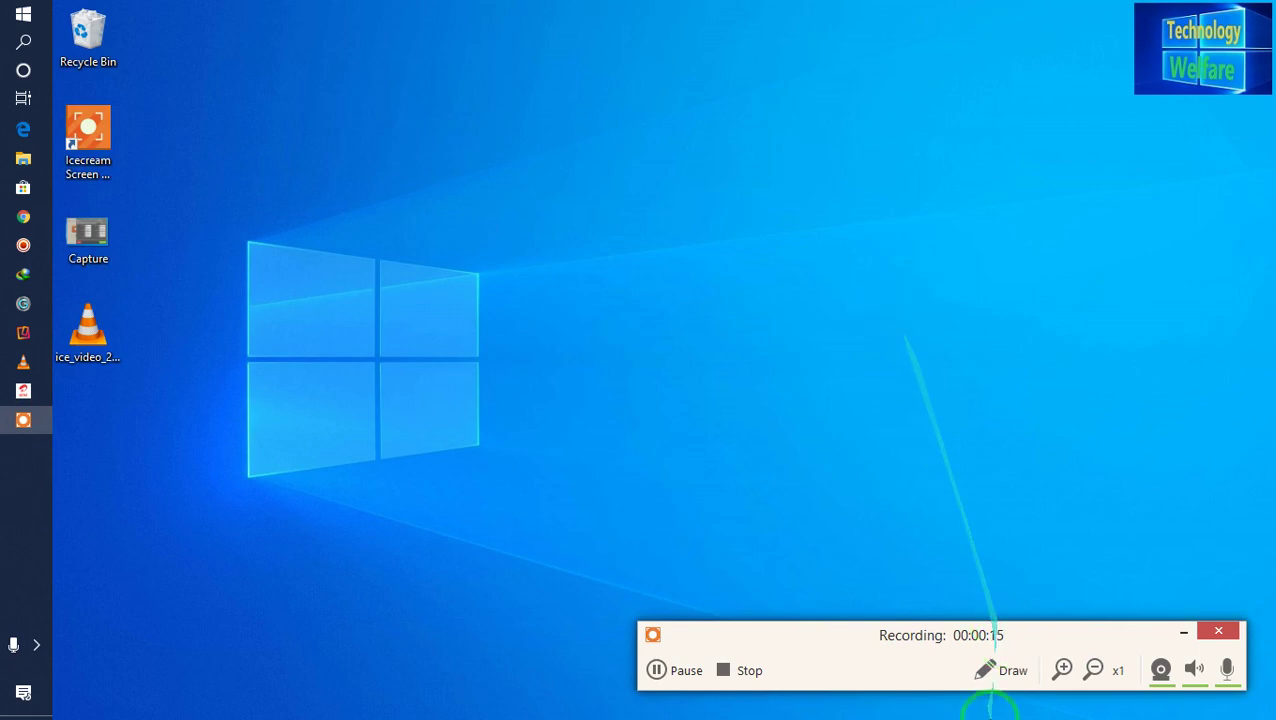
left_click(1183, 638)
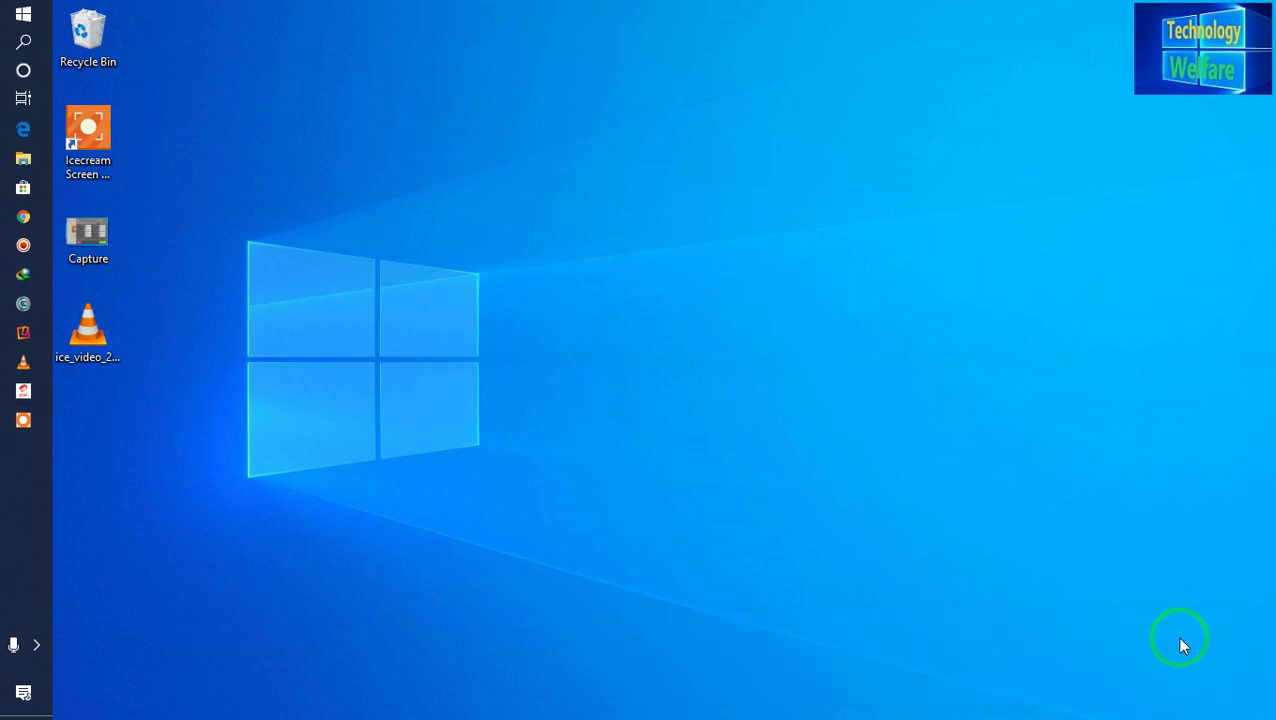
left_click(24, 420)
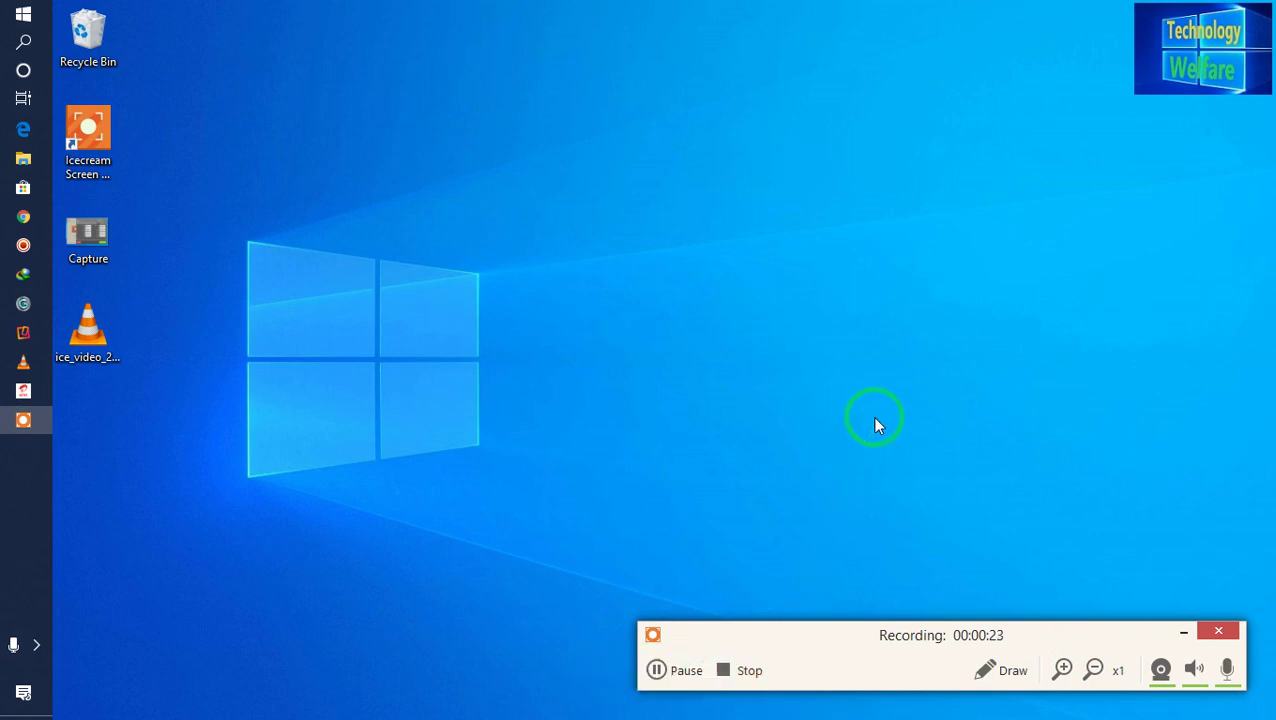
left_click(1184, 630)
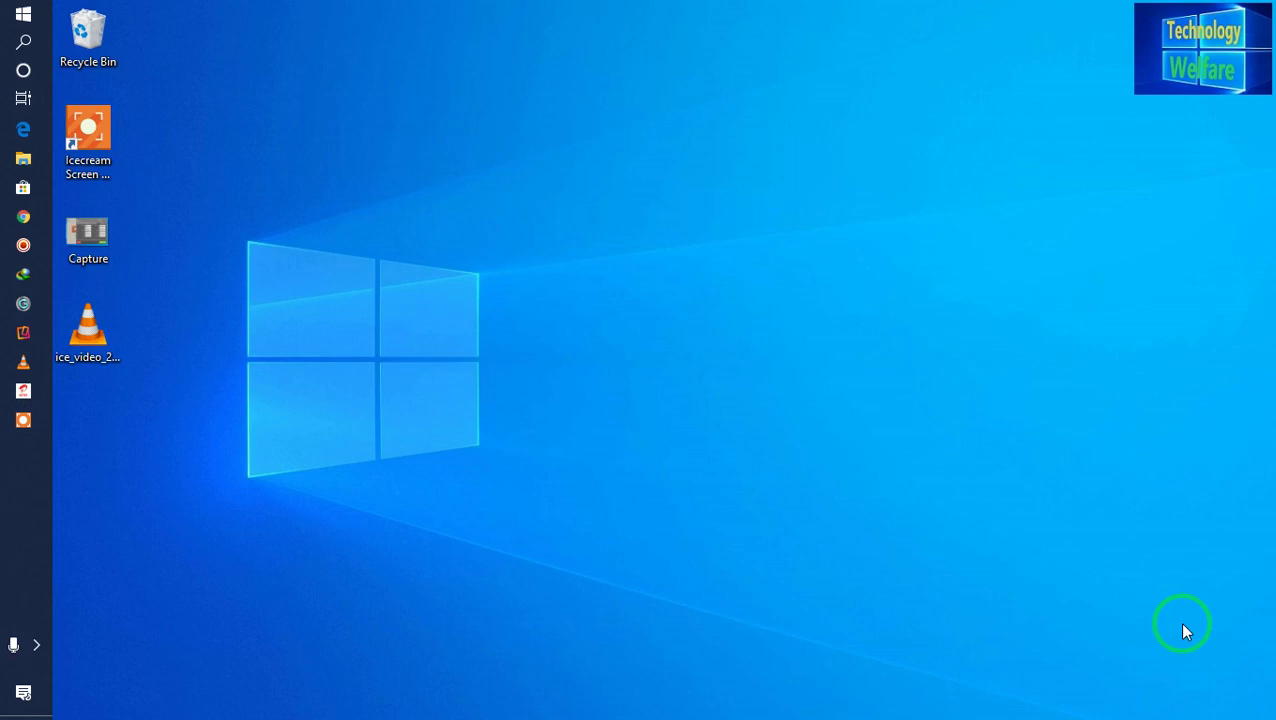
Stop the recording and save the video under the filename "Technology welfar".
key("F7")
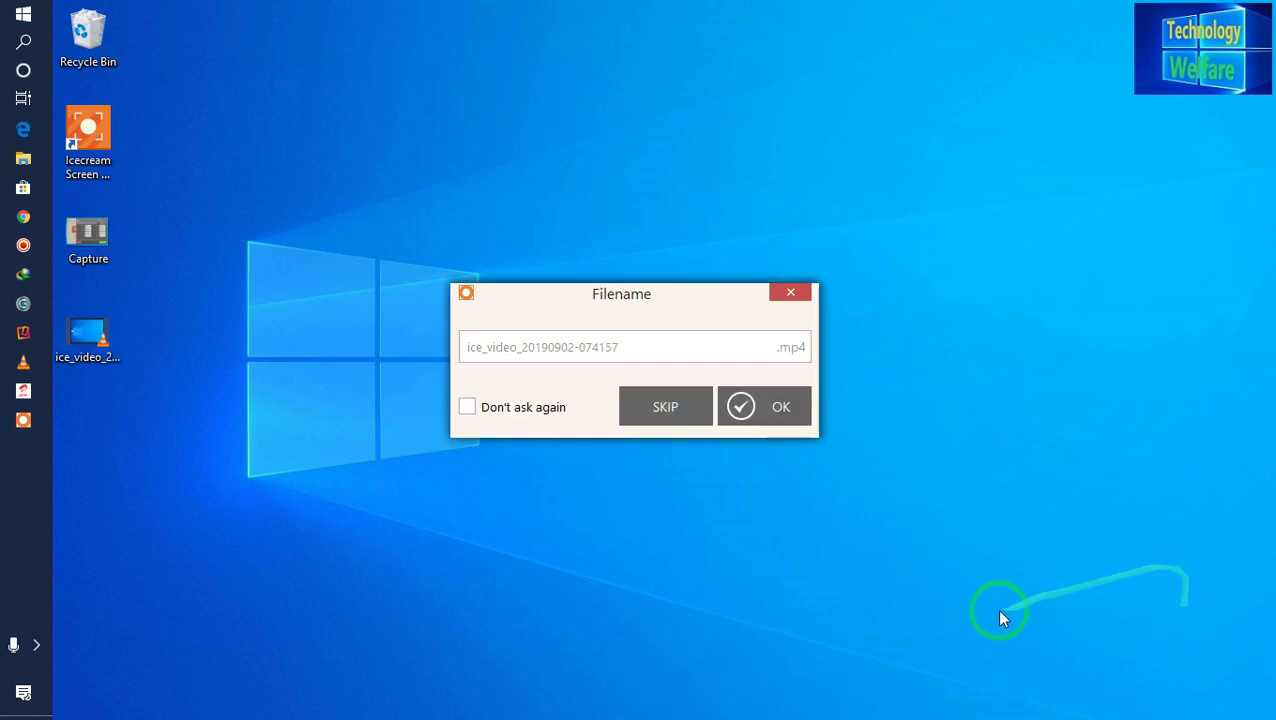
left_click(581, 347)
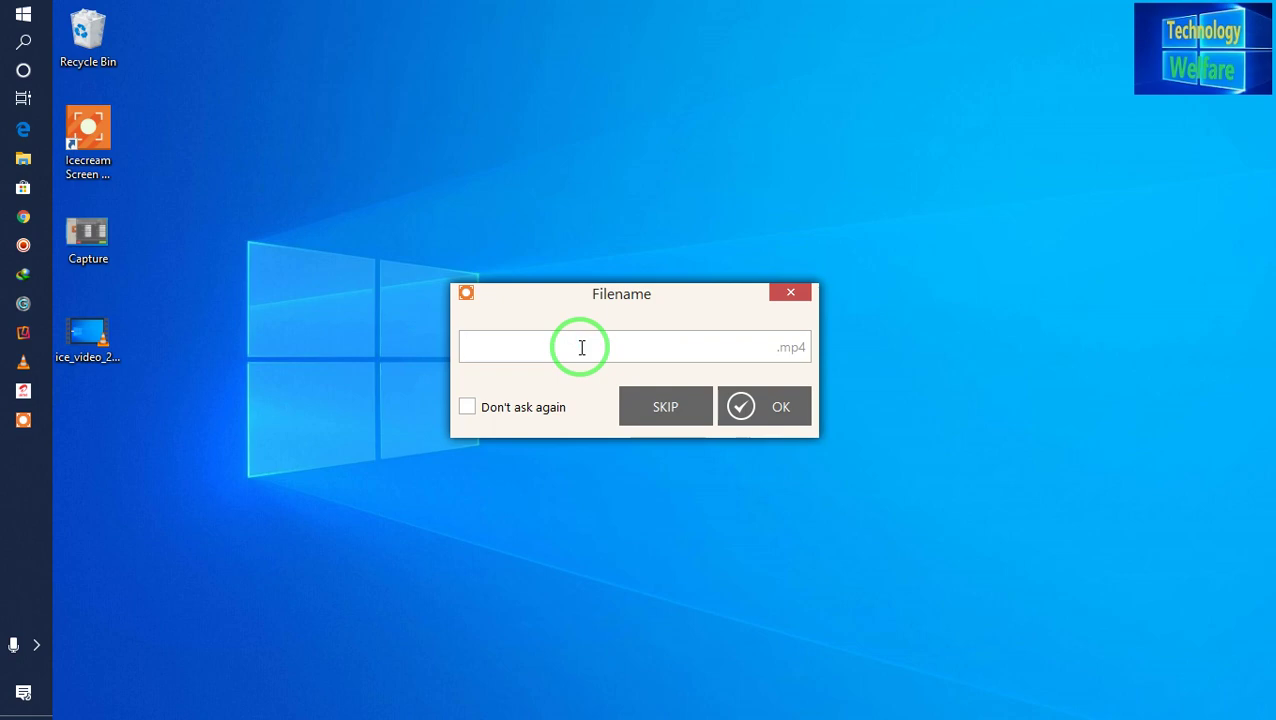
type("Technology welfa")
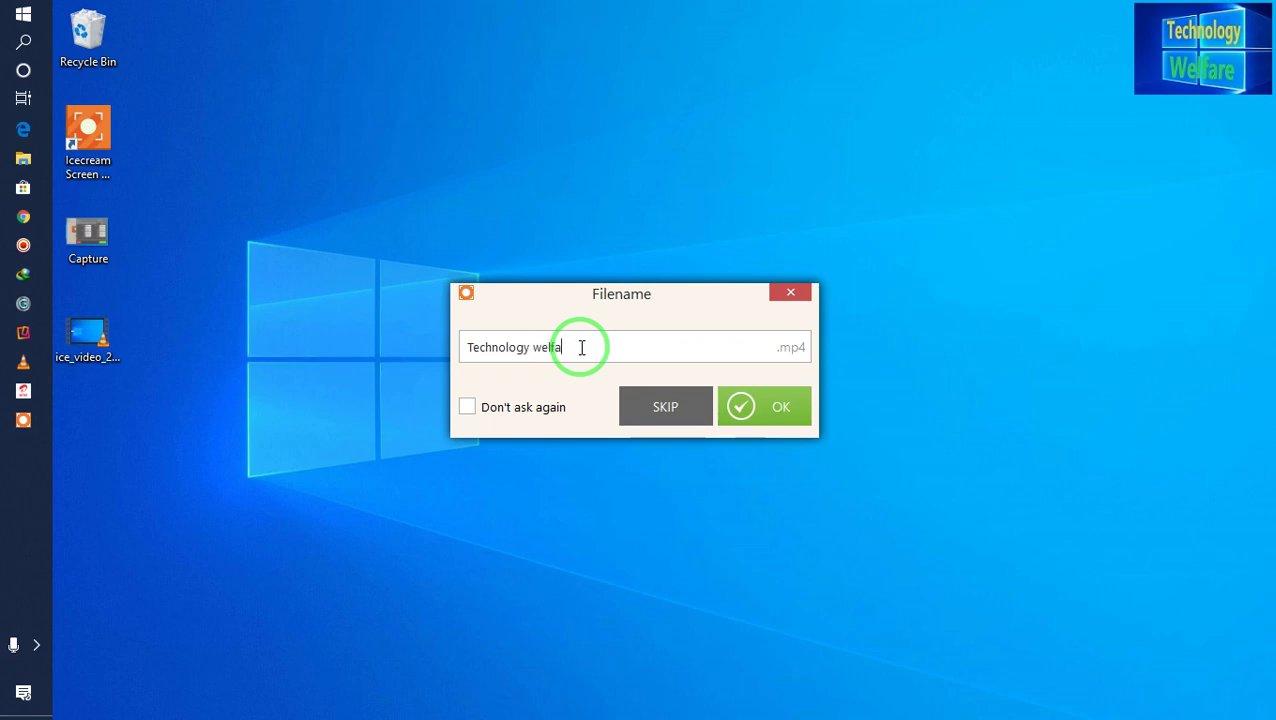
type("r")
left_click(776, 406)
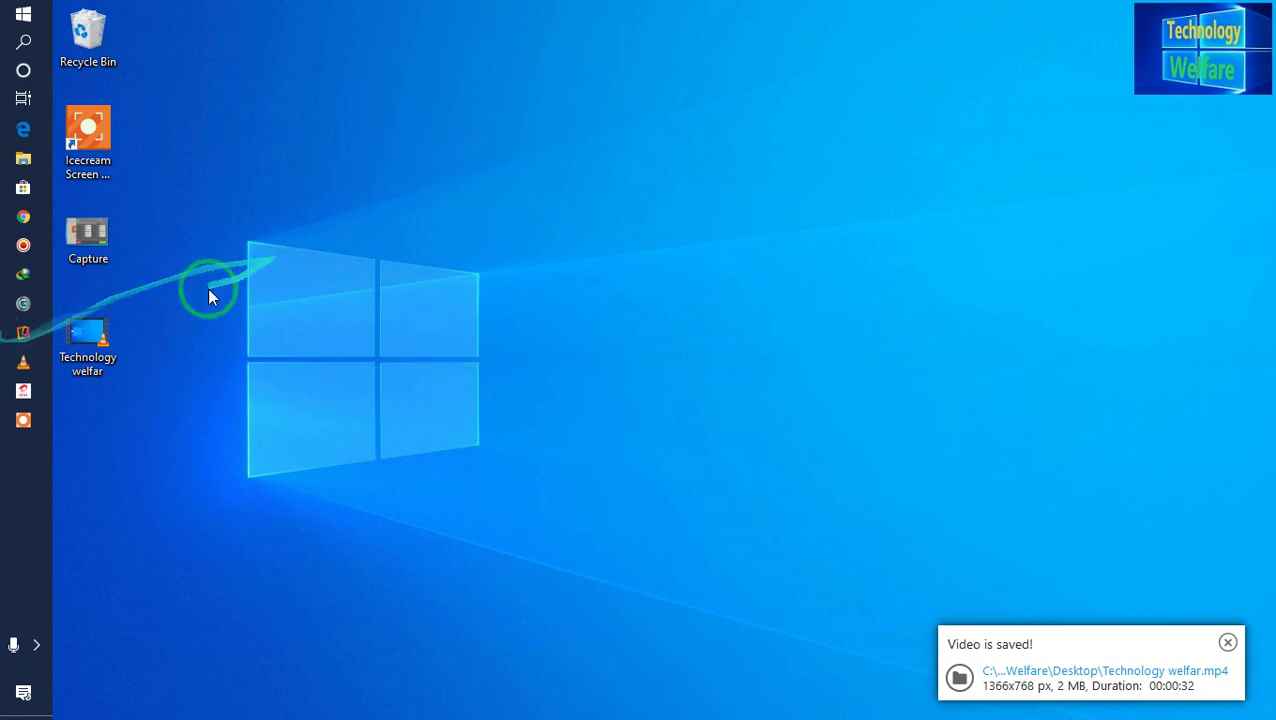
Check the properties of the "Technology welfar" video on the desktop, then delete the file.
left_click(96, 349)
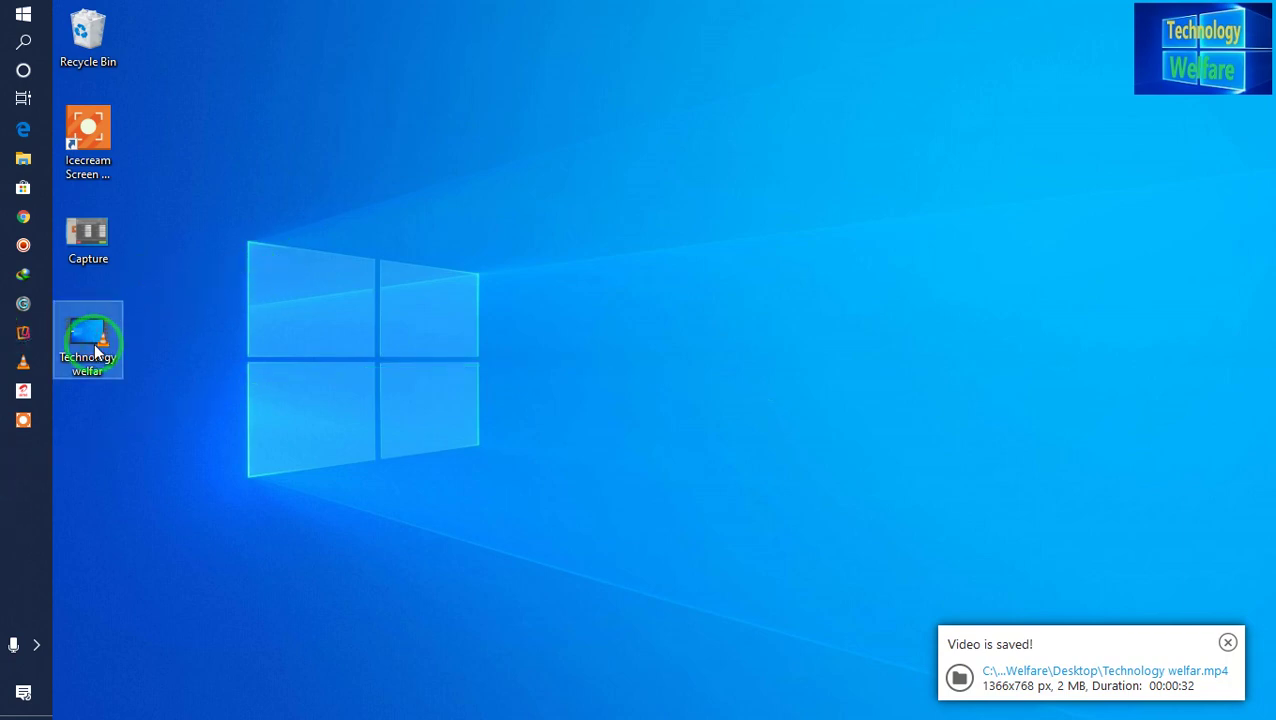
right_click(92, 336)
left_click(180, 700)
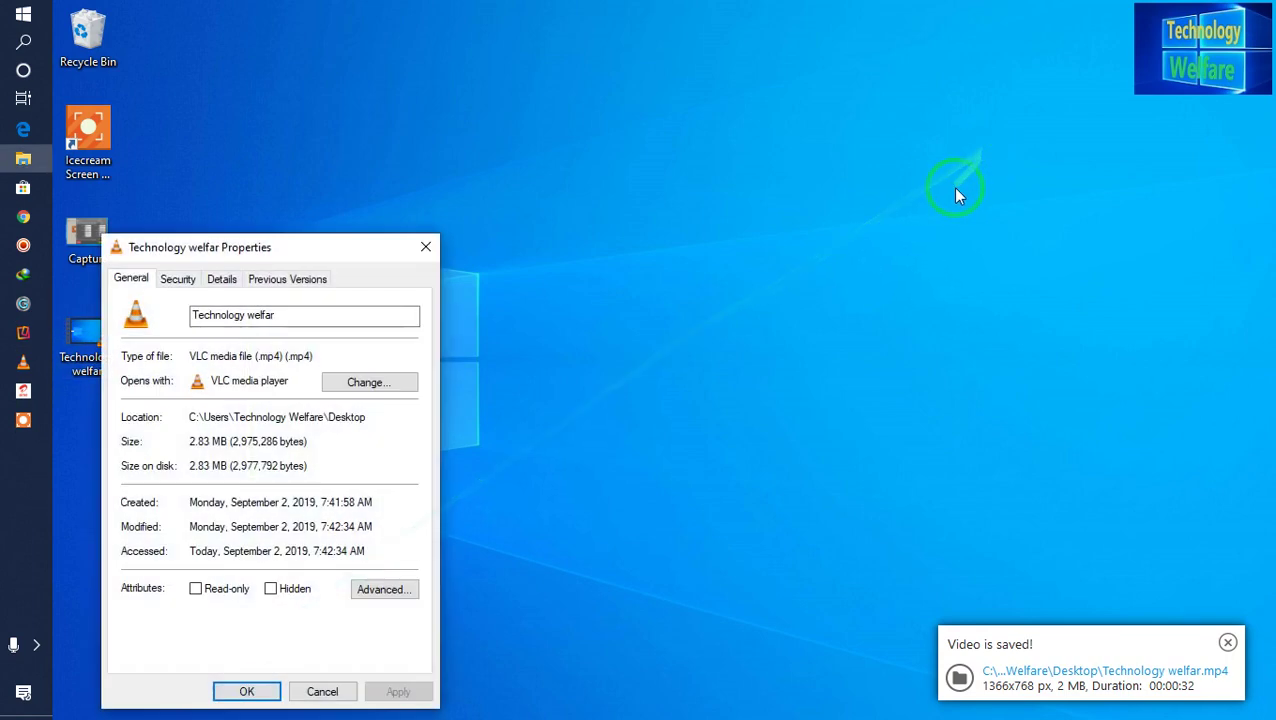
left_click(422, 240)
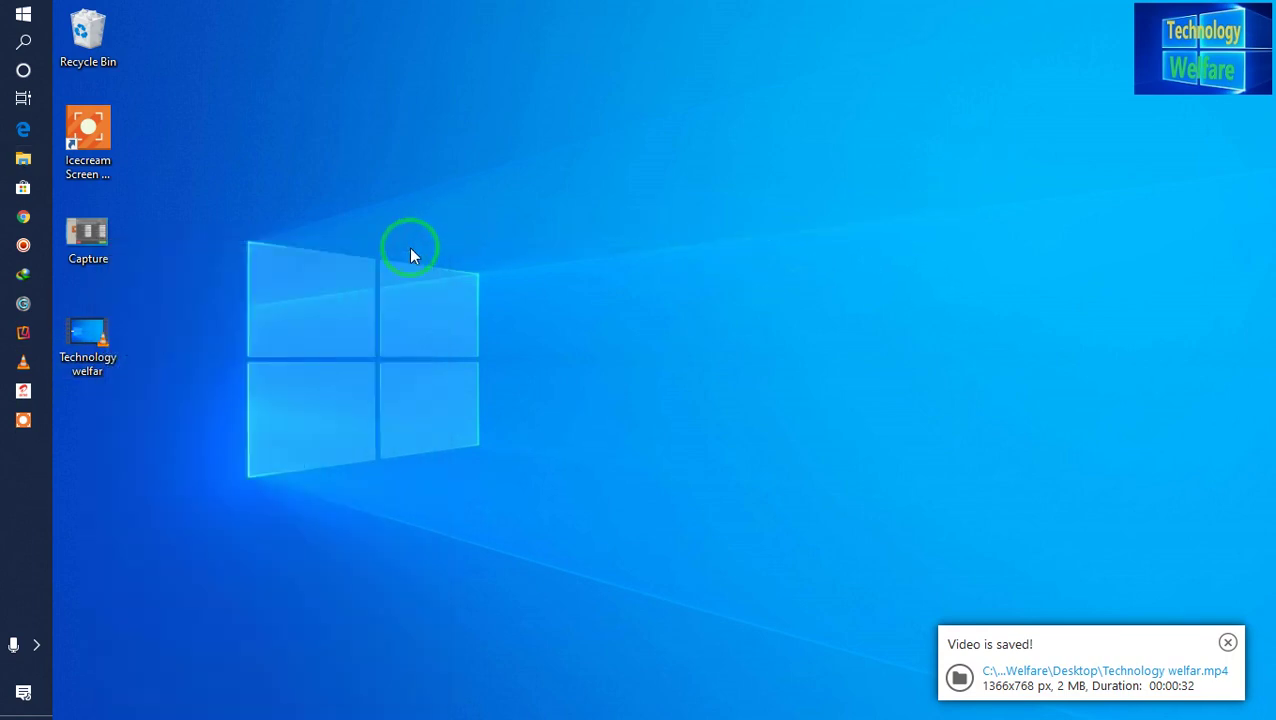
right_click(79, 326)
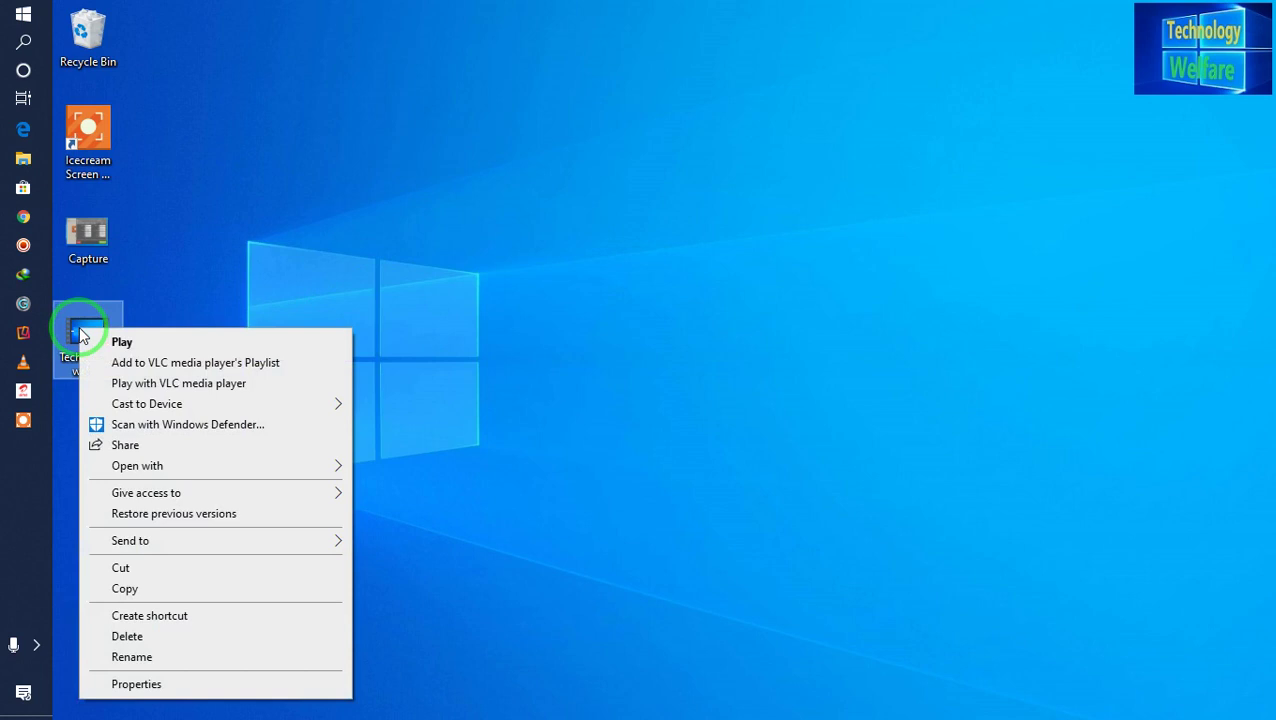
left_click(128, 637)
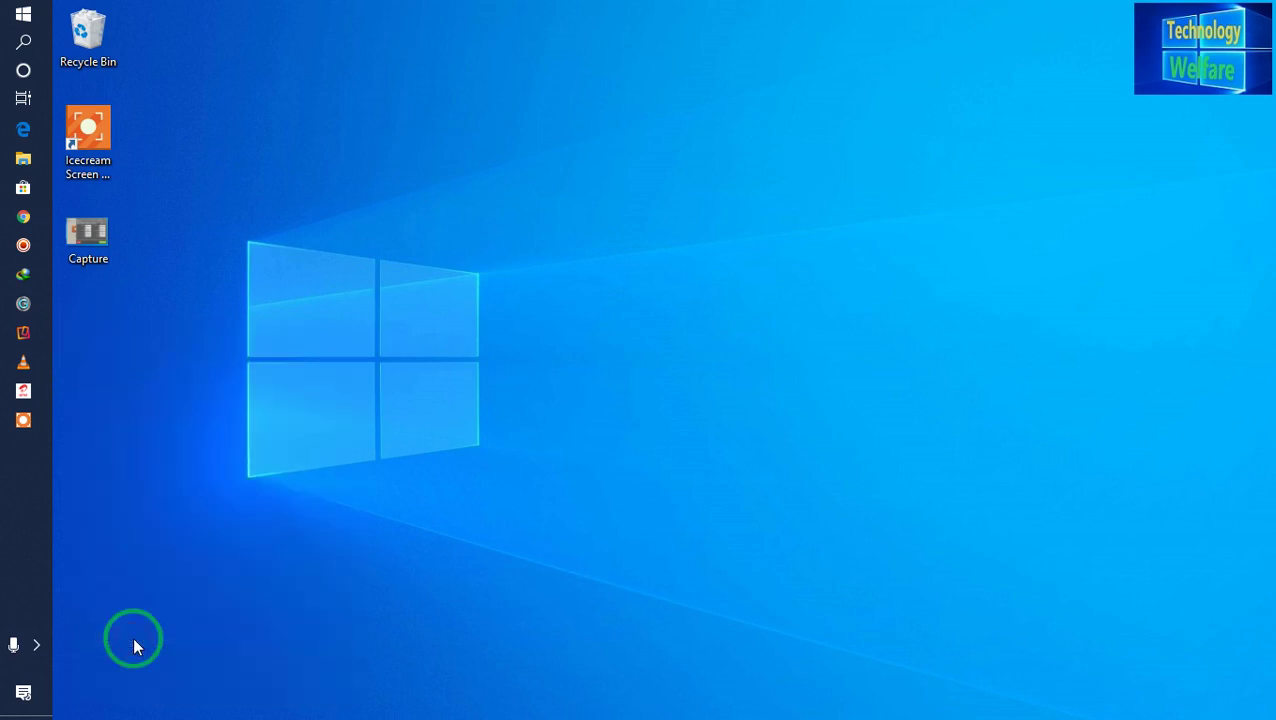
Open the "Capture" image from the desktop to review the hotkey list, then minimize the Photos window.
left_click(92, 243)
double_click(91, 238)
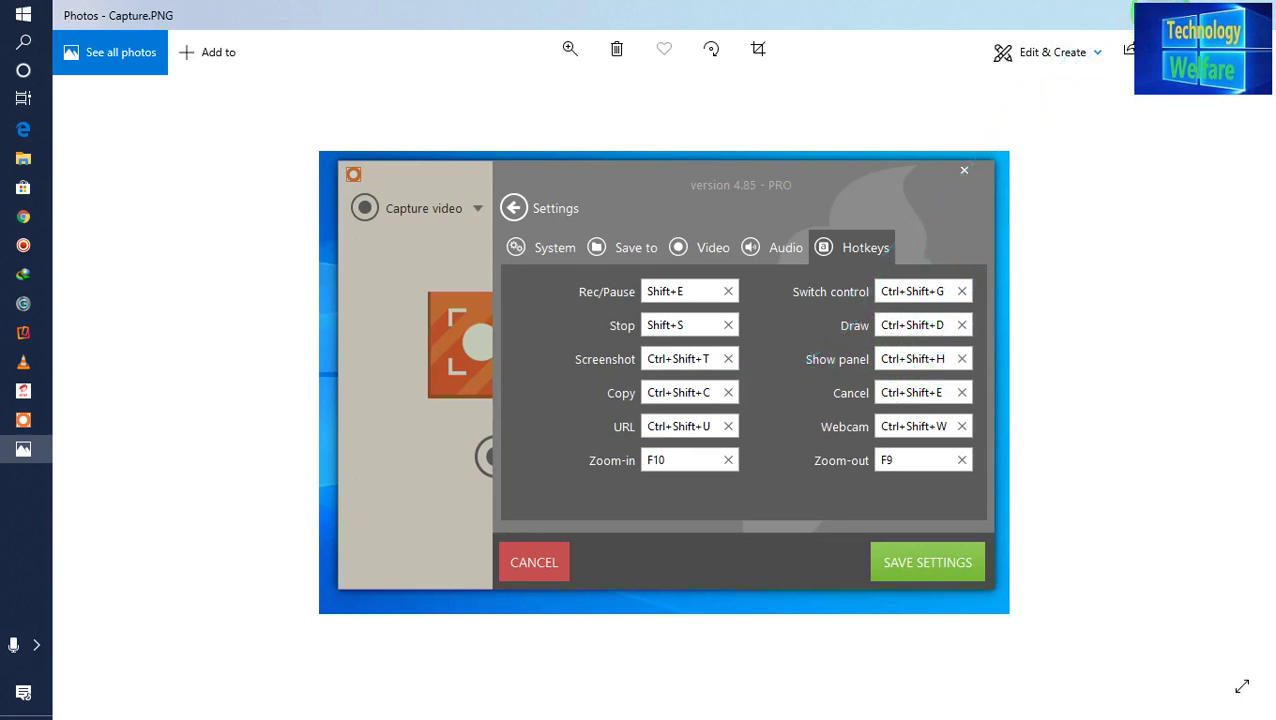
left_click(1161, 15)
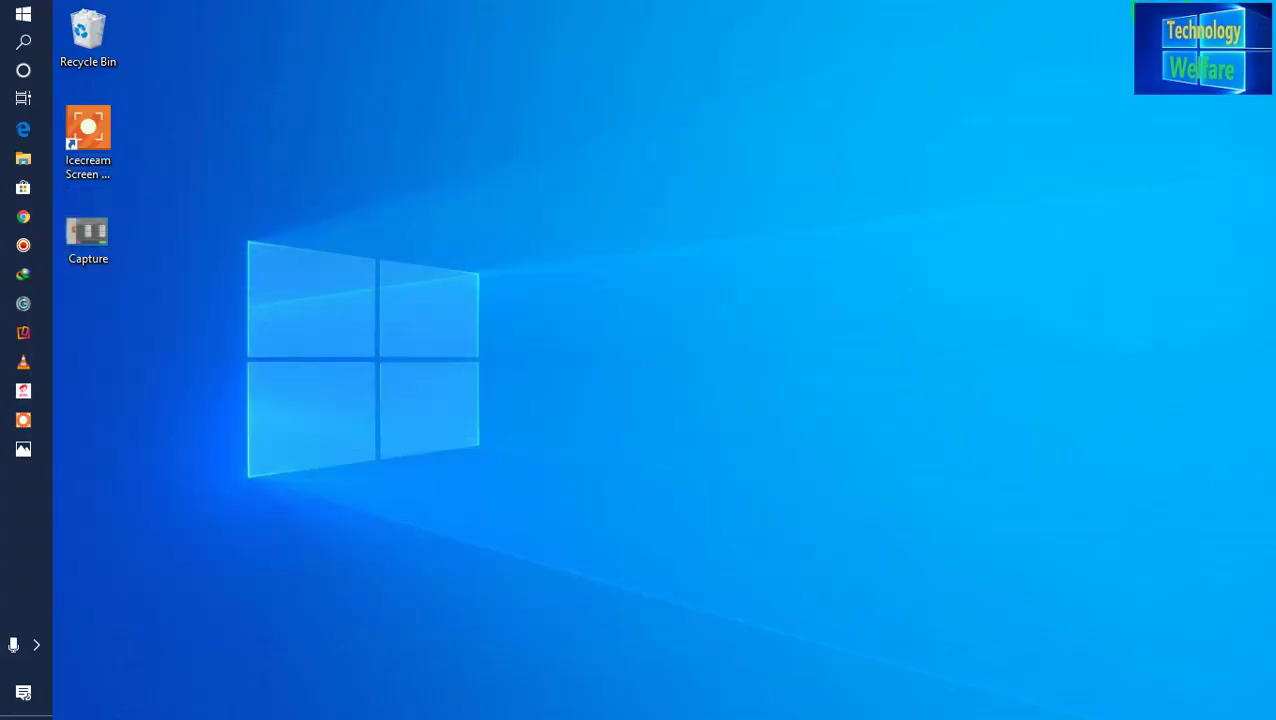
Restore the recorder panel and view its drawing tools, then return to the full-screen area settings.
mouse_move(27, 432)
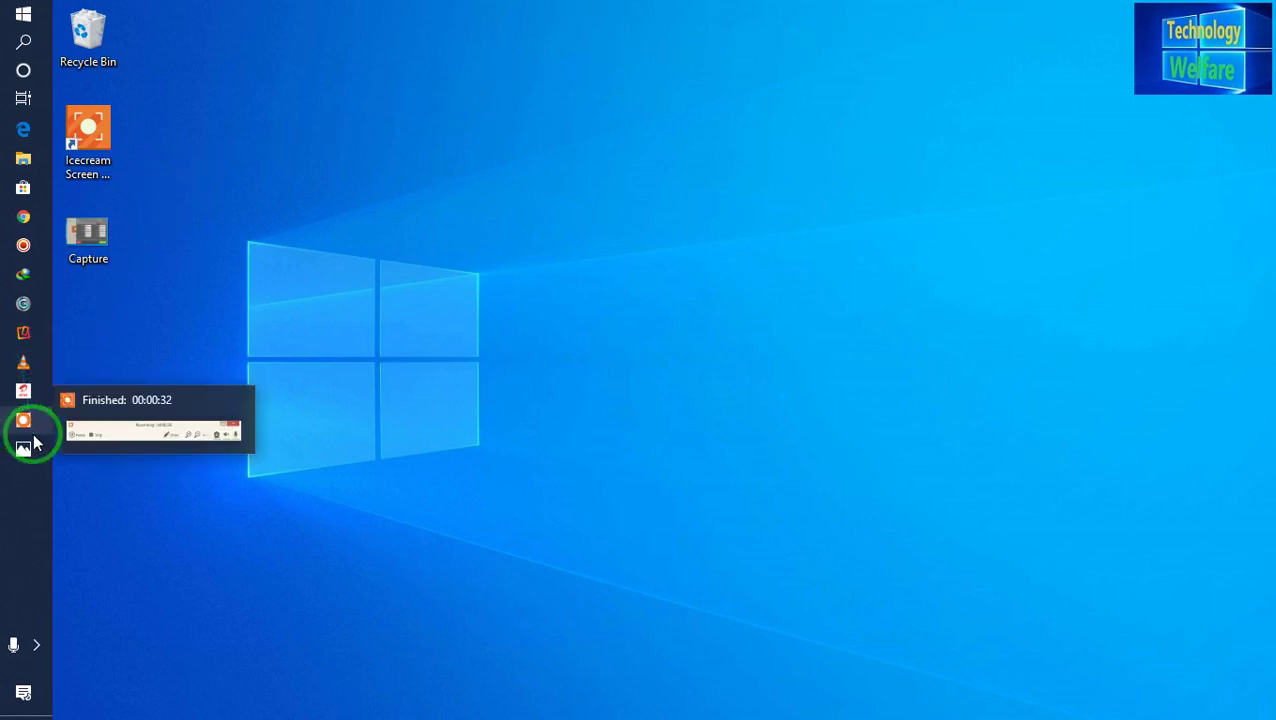
left_click(92, 429)
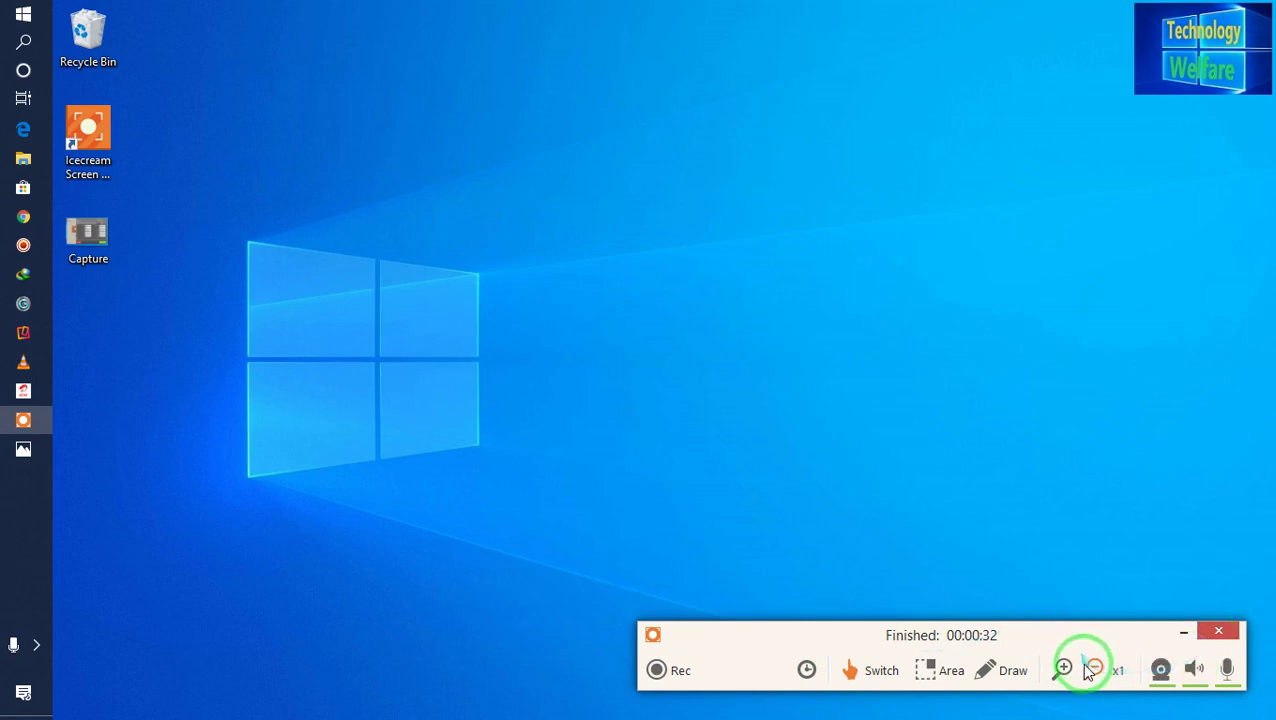
left_click(984, 666)
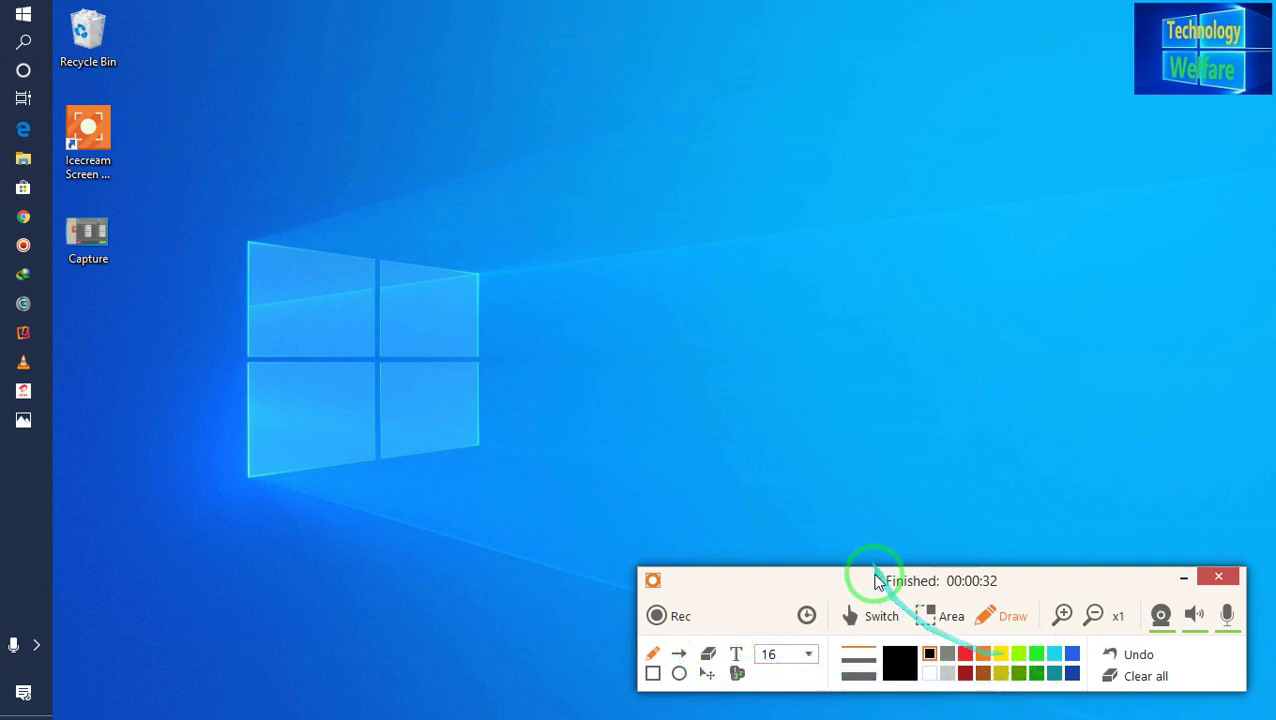
left_click(1000, 620)
left_click(997, 618)
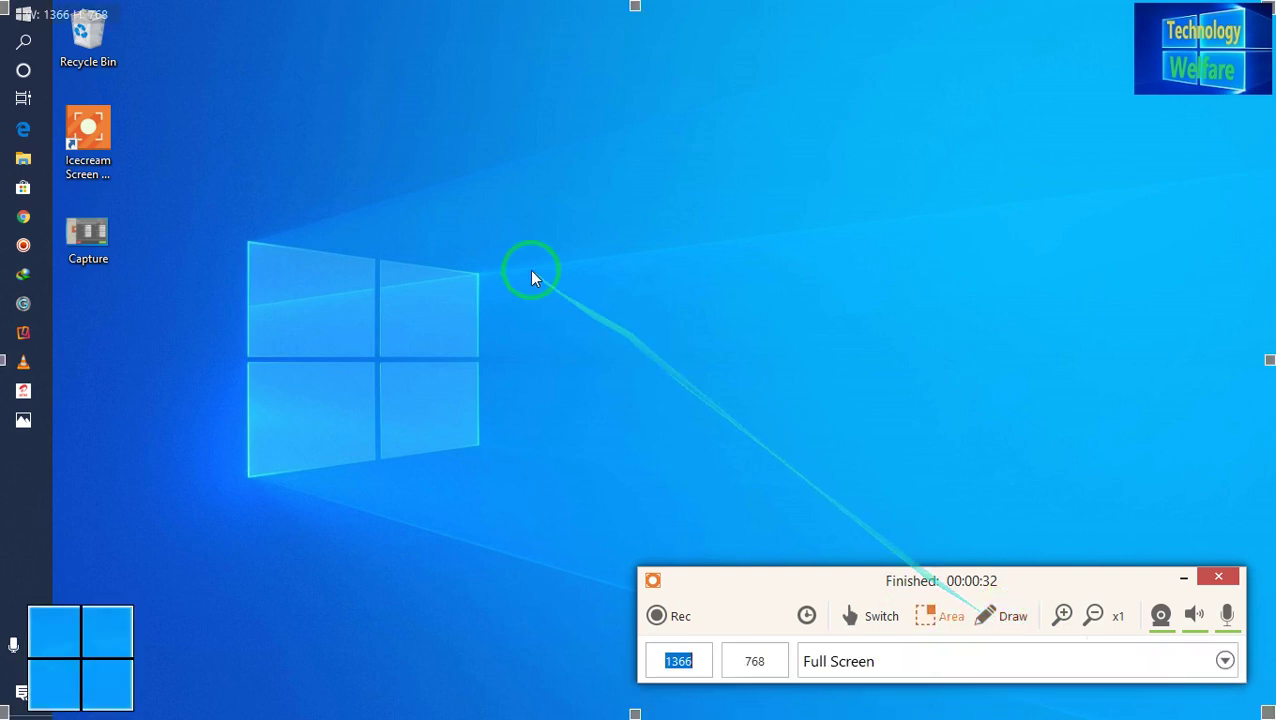
left_click(64, 682)
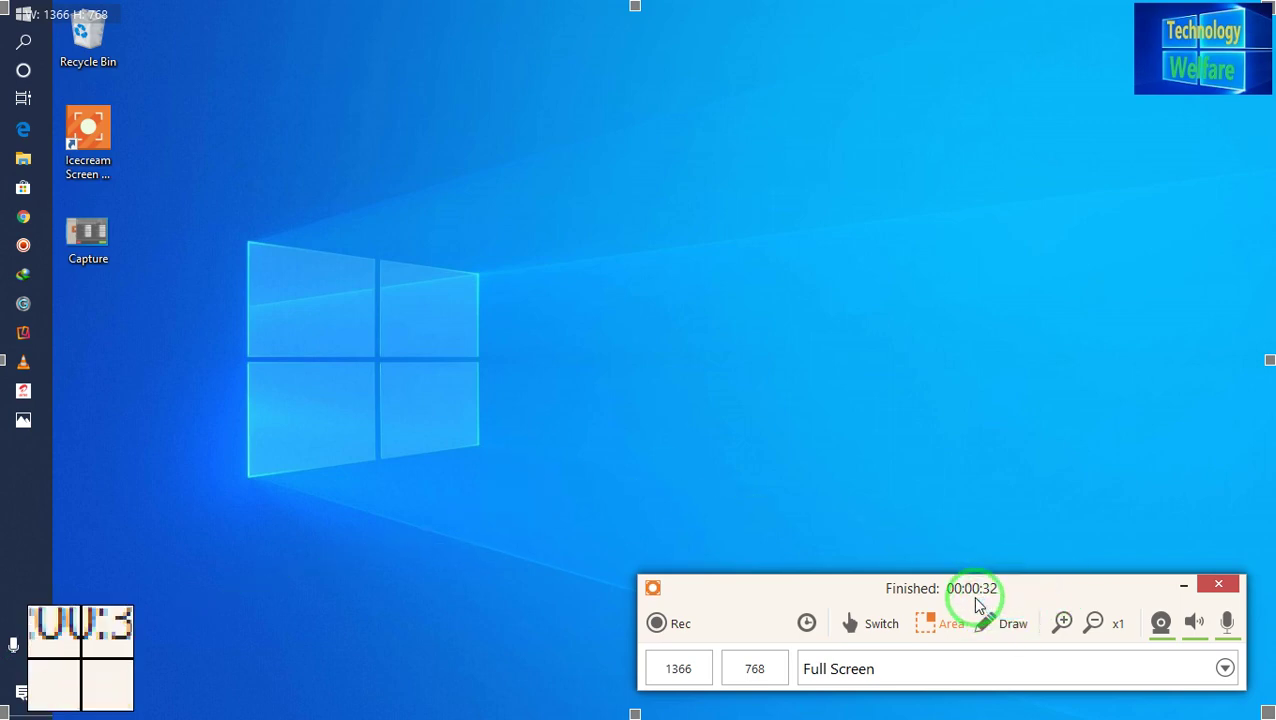
Minimize the recorder panel and dismiss its hotkey notice so that it is not shown again.
left_click(1181, 590)
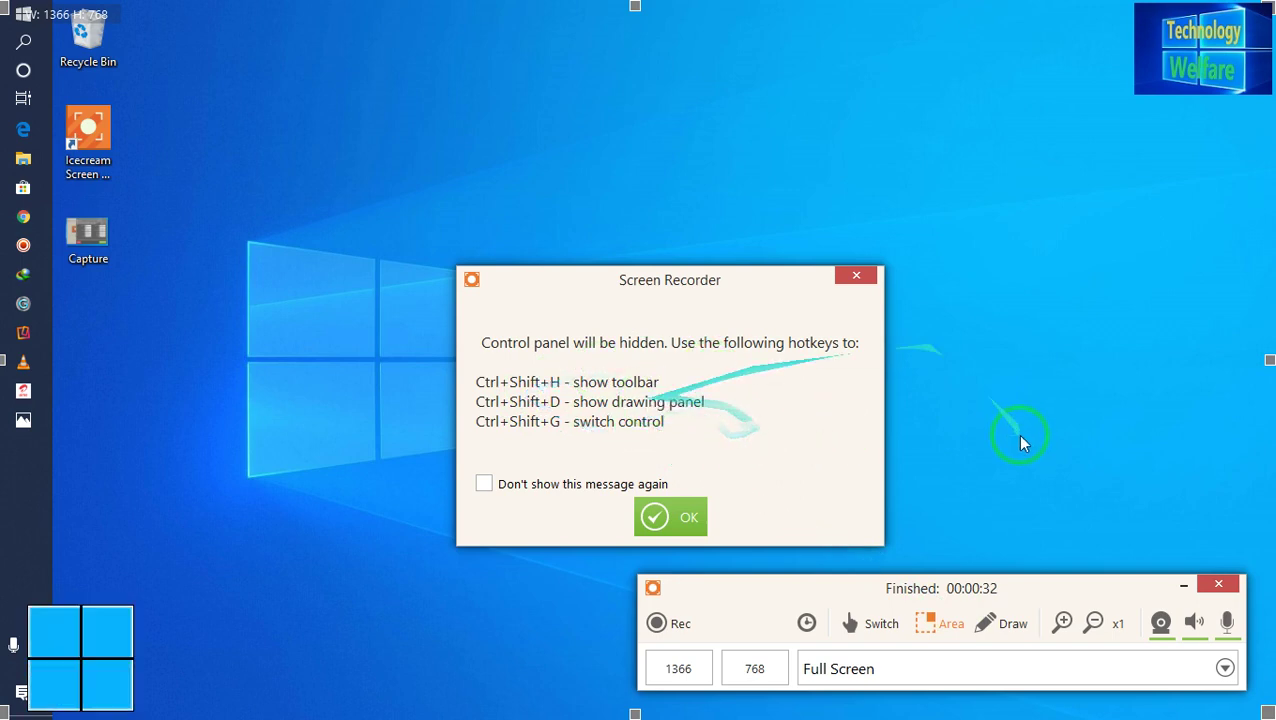
left_click(484, 483)
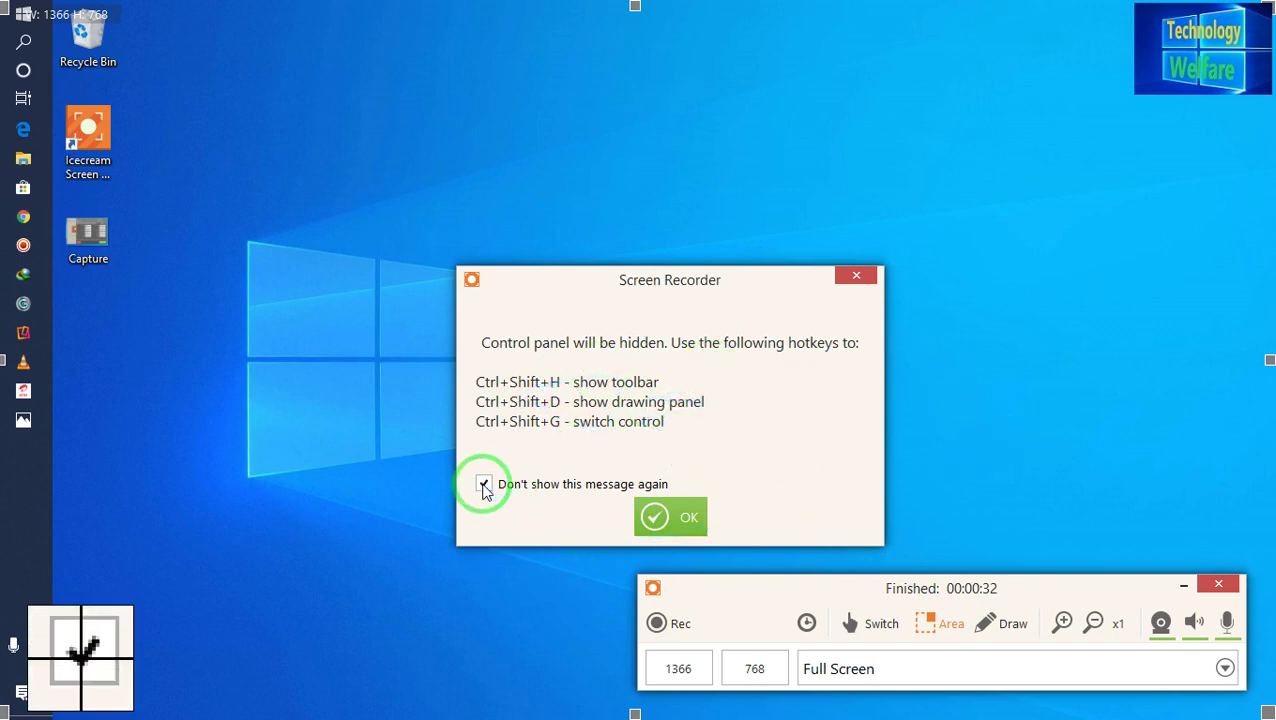
left_click(682, 534)
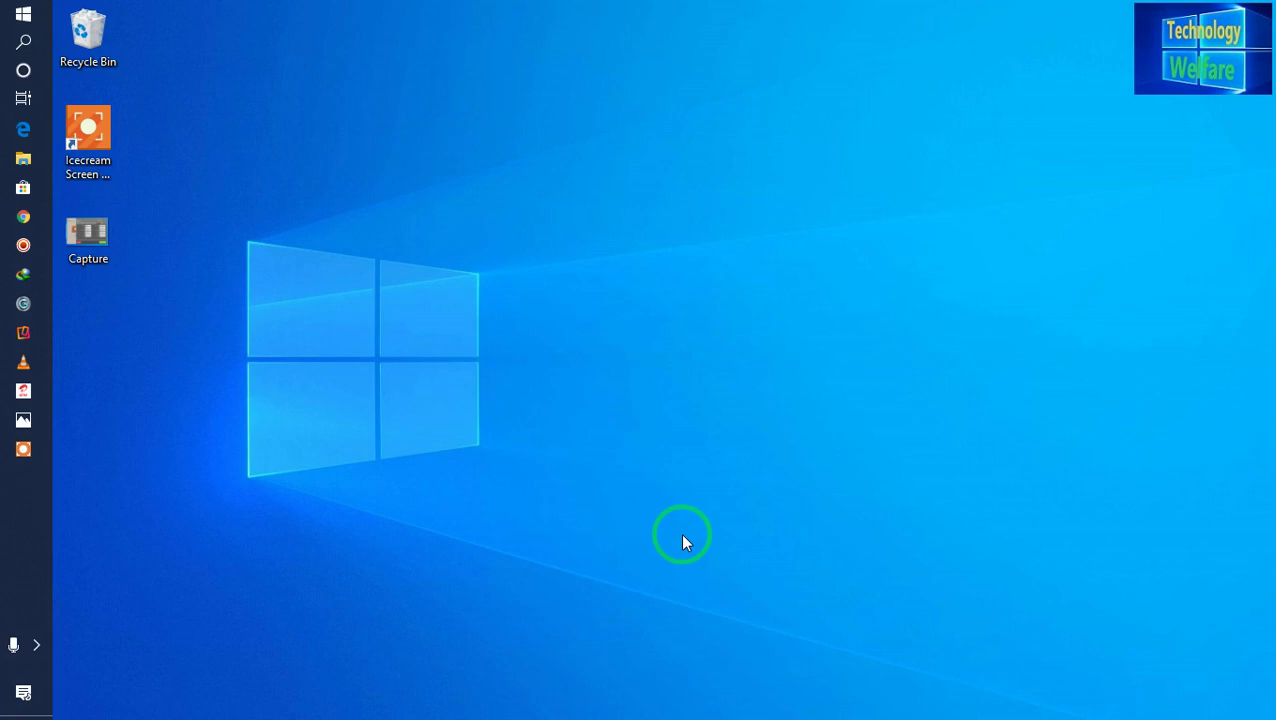
Show the drawing panel by hotkey, start a new full-screen recording and select its video file on the desktop.
key("F7")
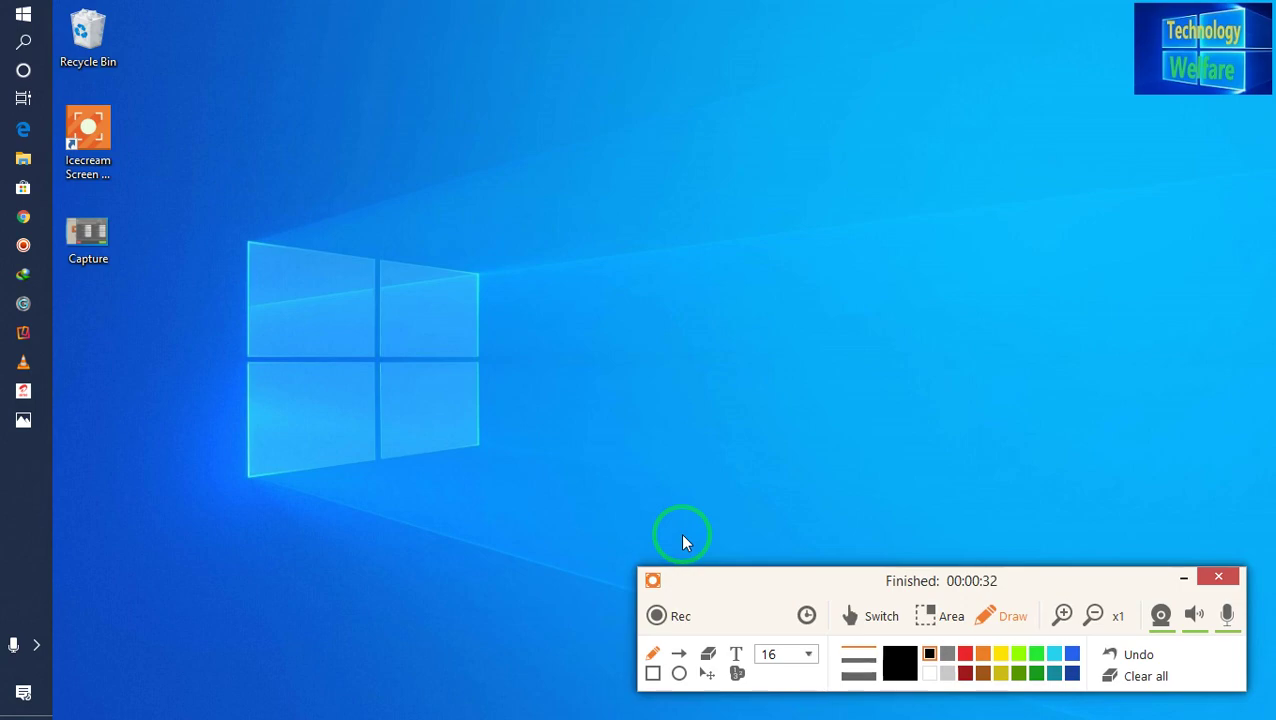
key("F7")
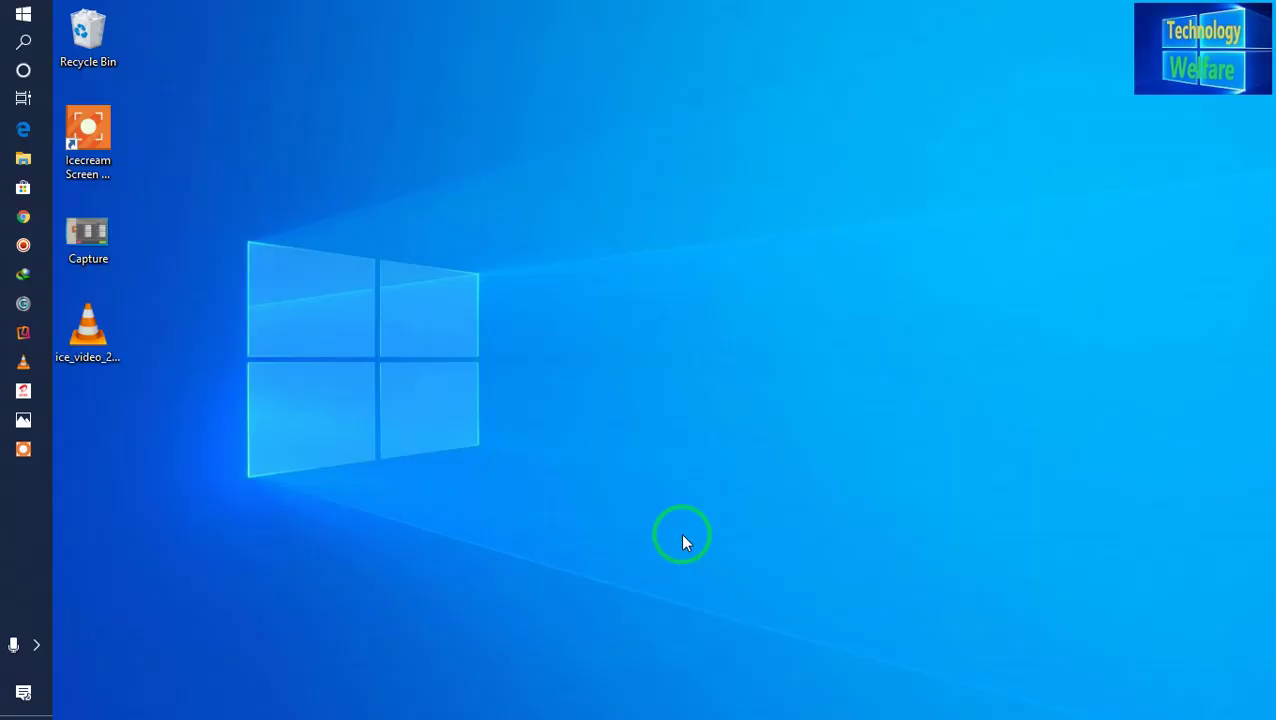
left_click(87, 330)
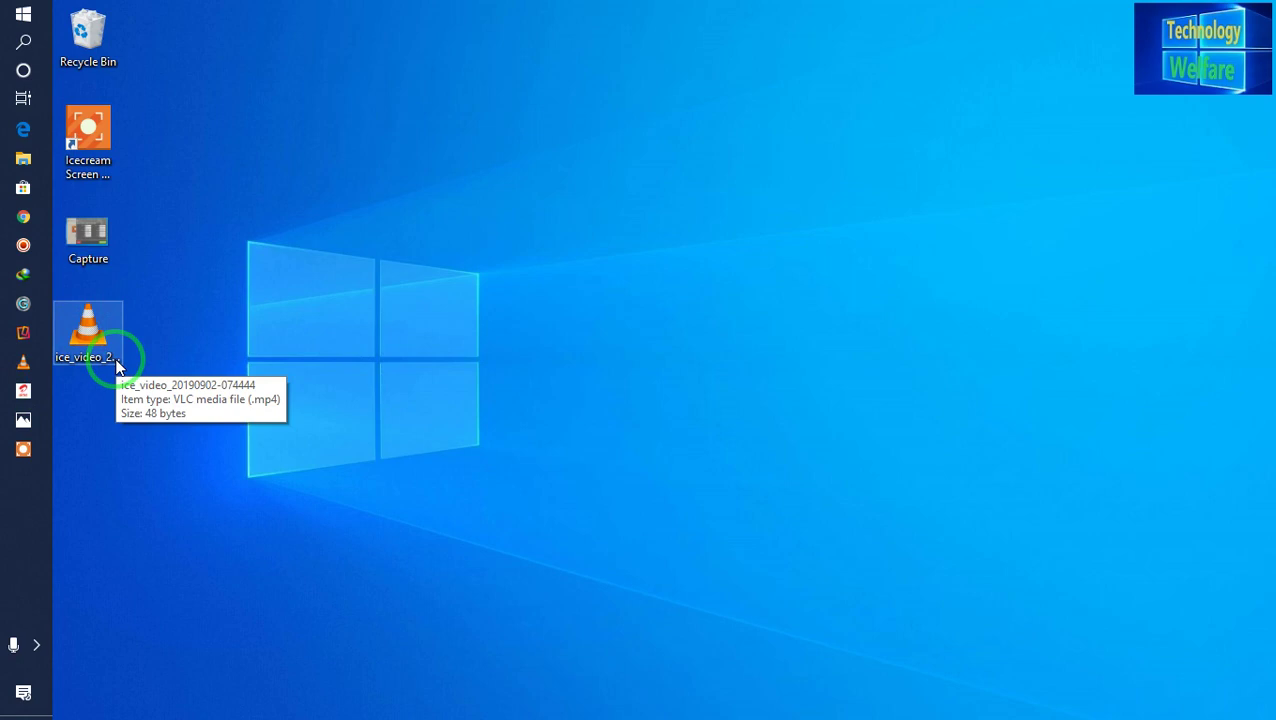
Try the eraser on the empty desktop area.
left_click_drag(90, 335, 90, 300)
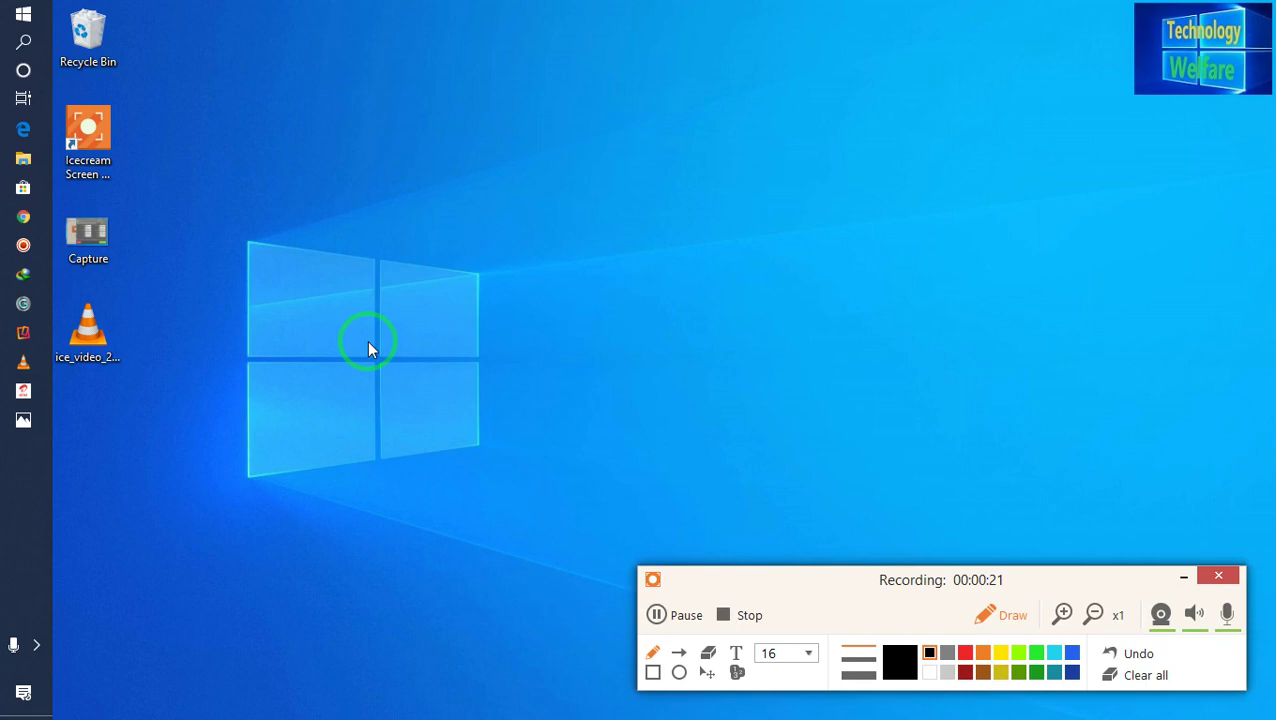
left_click(708, 654)
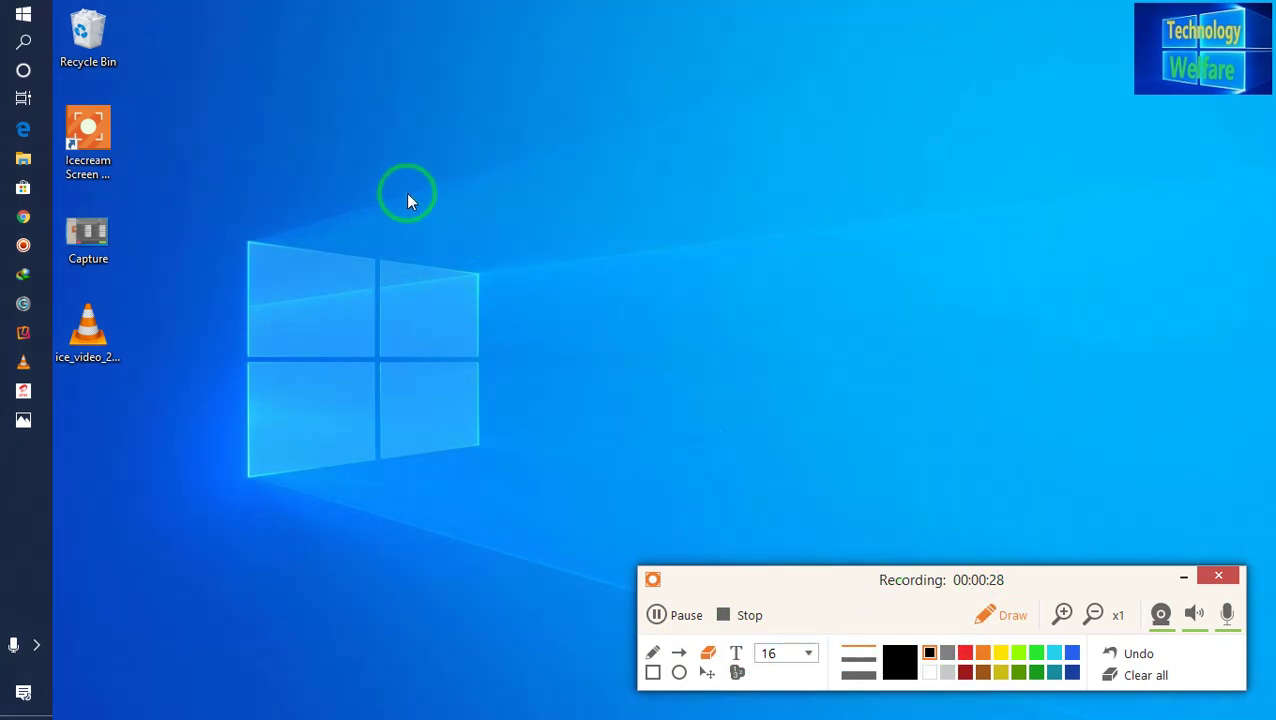
left_click(427, 259)
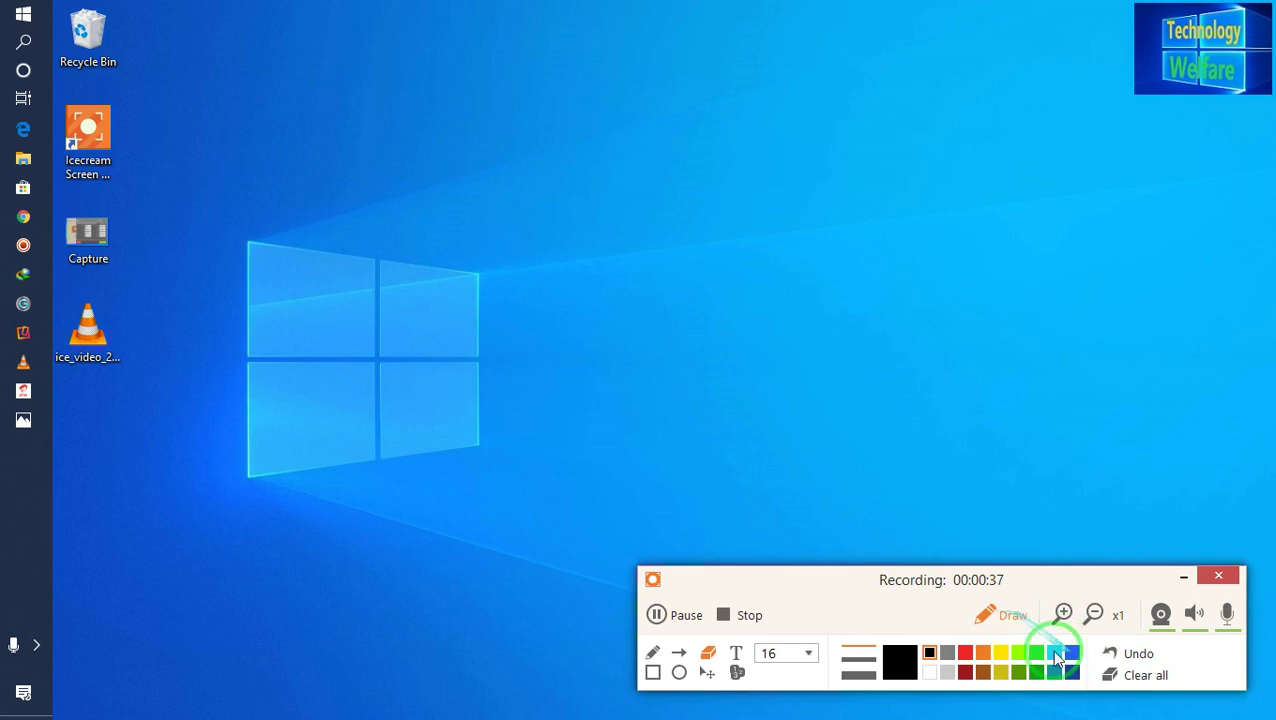
Draw a dot and black freehand lines across the middle of the desktop with the pencil.
left_click(653, 650)
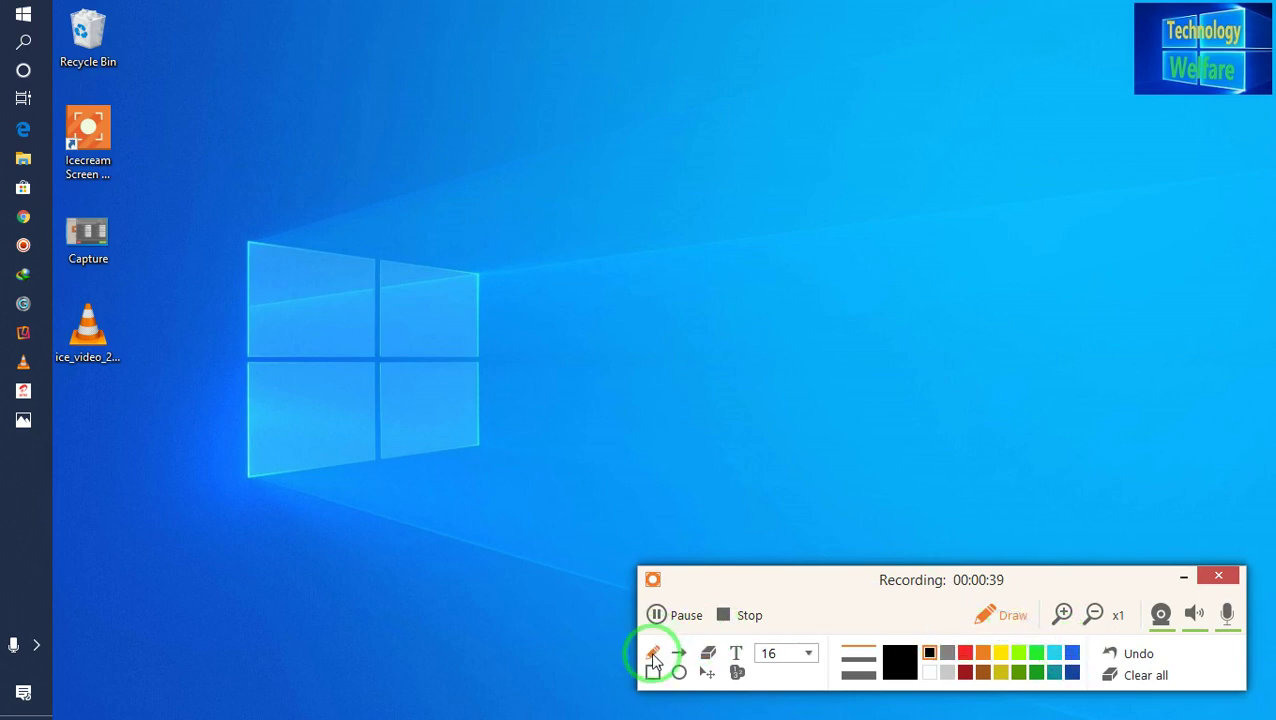
left_click(715, 342)
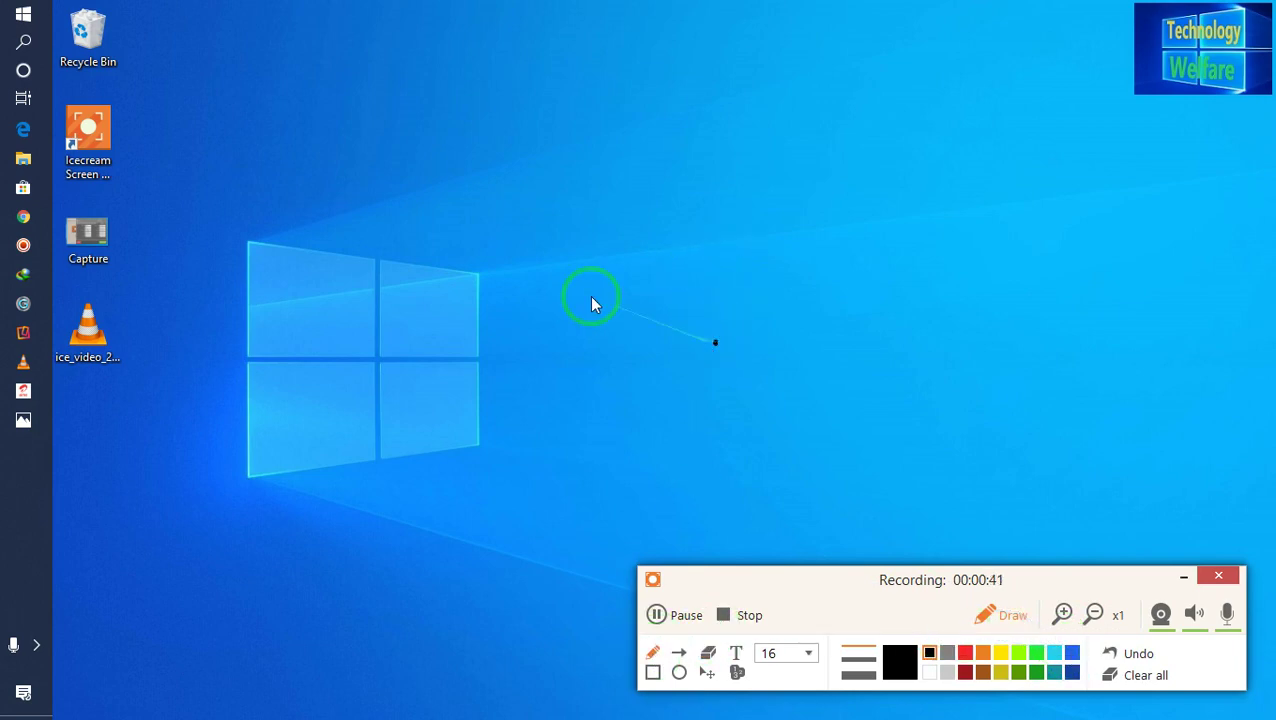
mouse_move(628, 352)
left_mouse_down()
mouse_move(643, 440)
mouse_move(708, 238)
mouse_move(804, 188)
mouse_move(866, 198)
mouse_move(902, 328)
left_mouse_up()
mouse_move(840, 290)
left_mouse_down()
mouse_move(1059, 421)
mouse_move(1048, 427)
left_mouse_up()
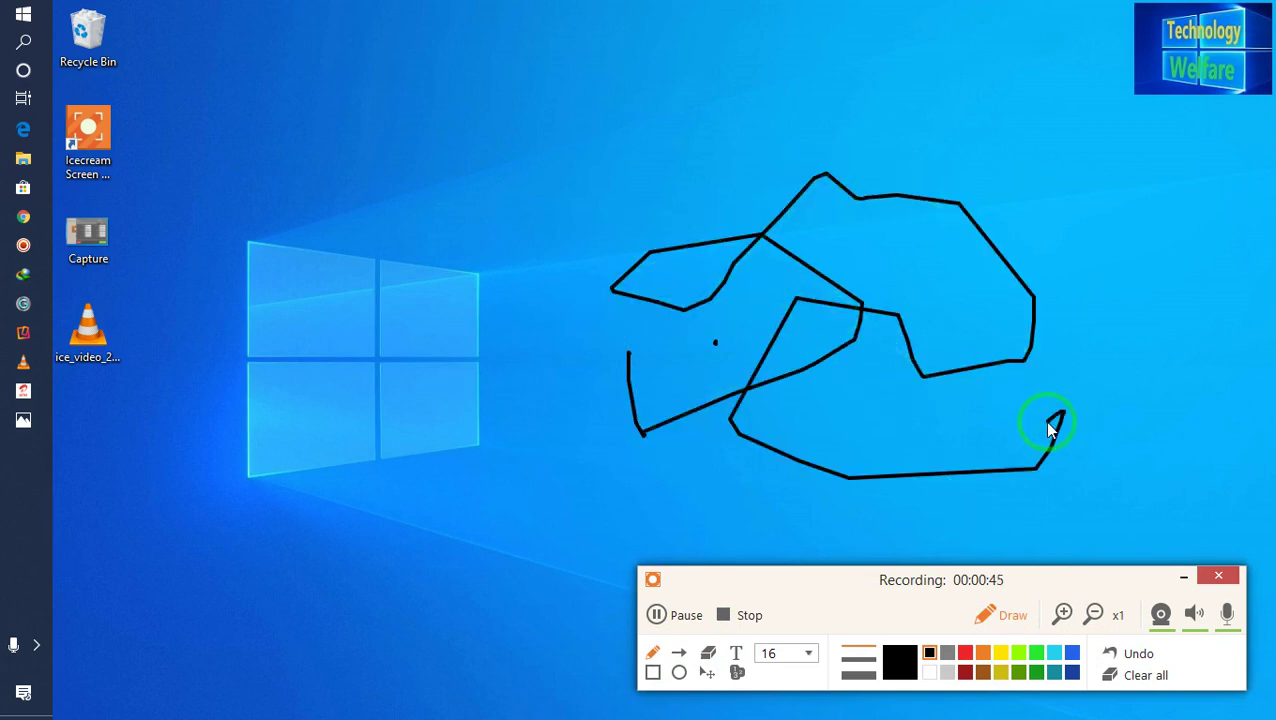
Draw a large black ellipse overlapping the wallpaper's window logo and a tall black rectangle on the far side of the freehand lines.
left_click(679, 673)
mouse_move(388, 217)
left_mouse_down()
mouse_move(414, 305)
mouse_move(478, 377)
left_mouse_up()
left_click_drag(793, 540, 790, 533)
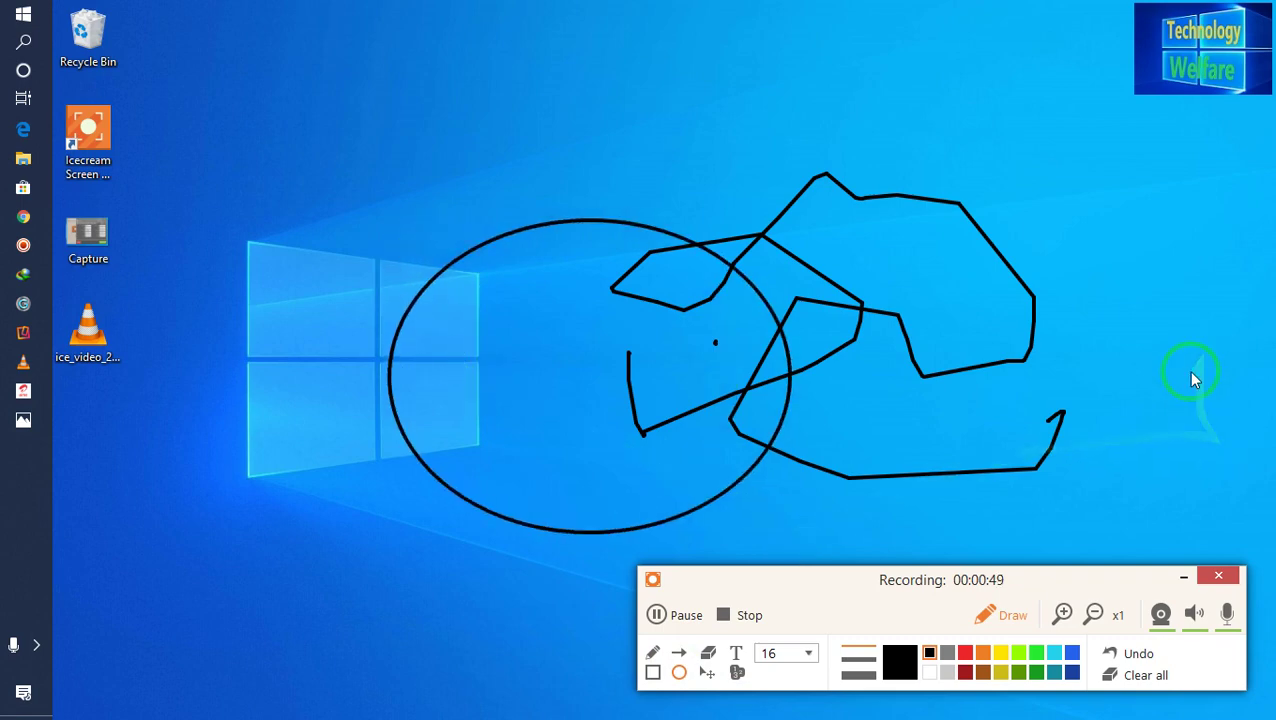
left_click(653, 672)
mouse_move(1050, 150)
left_mouse_down()
mouse_move(1054, 291)
mouse_move(1142, 374)
left_mouse_up()
left_click_drag(1232, 468, 1231, 464)
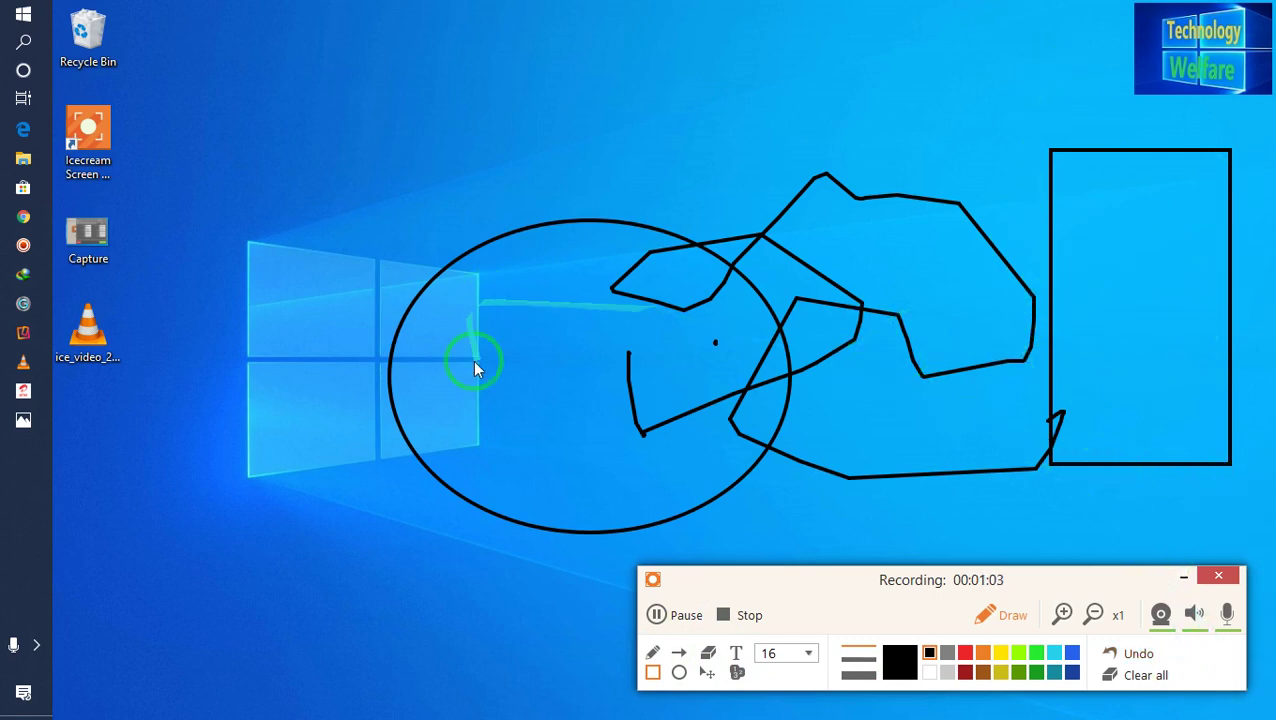
Clear all drawings, undo the clearing, and clear them all again.
left_click(1145, 680)
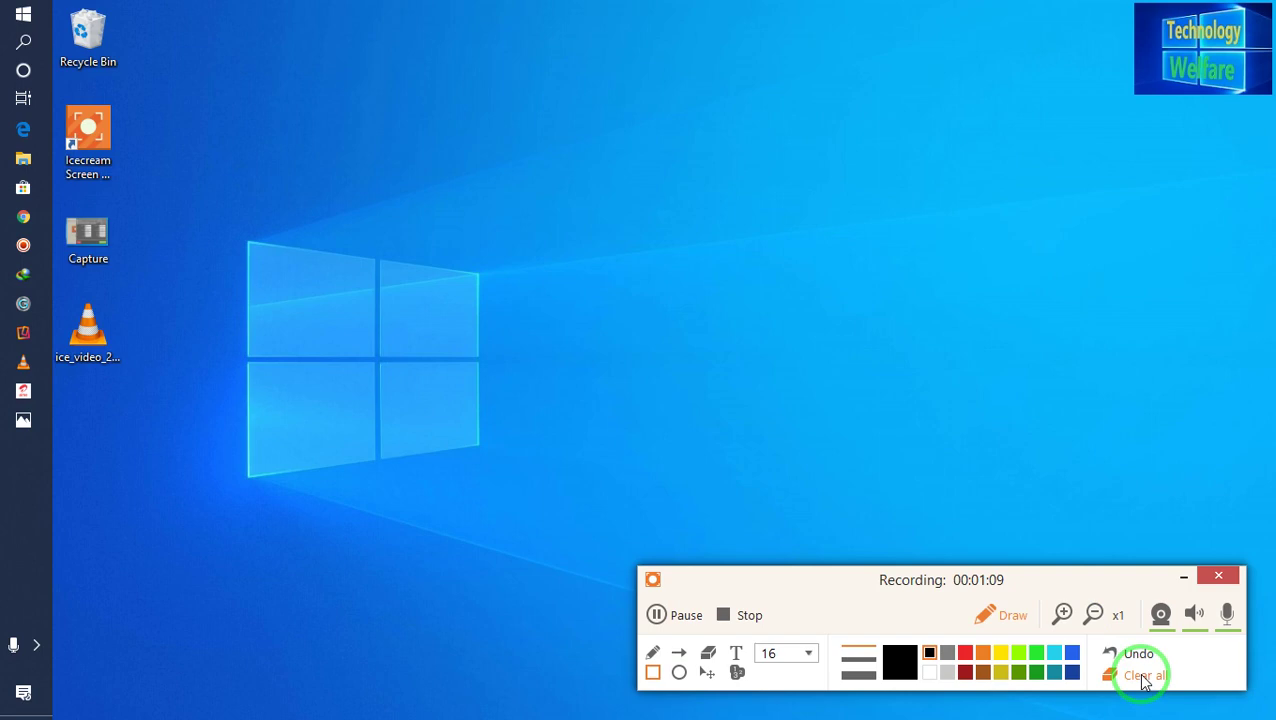
left_click(1131, 655)
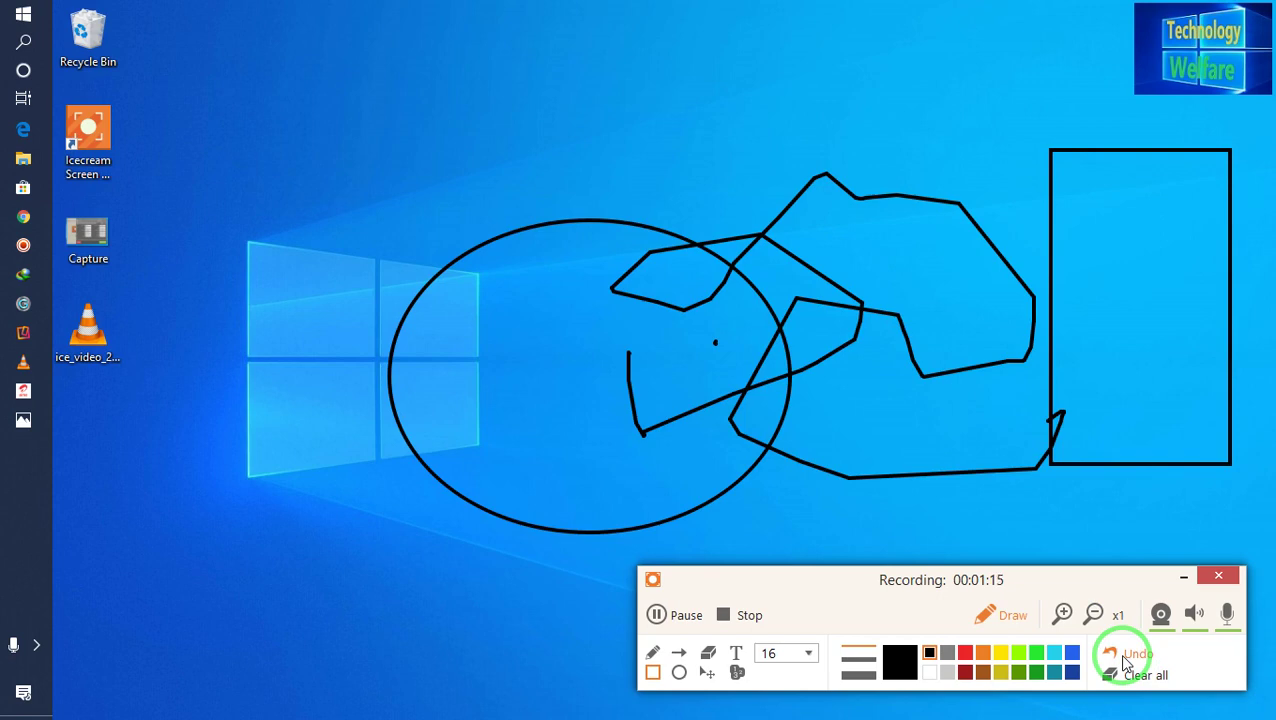
left_click(1140, 676)
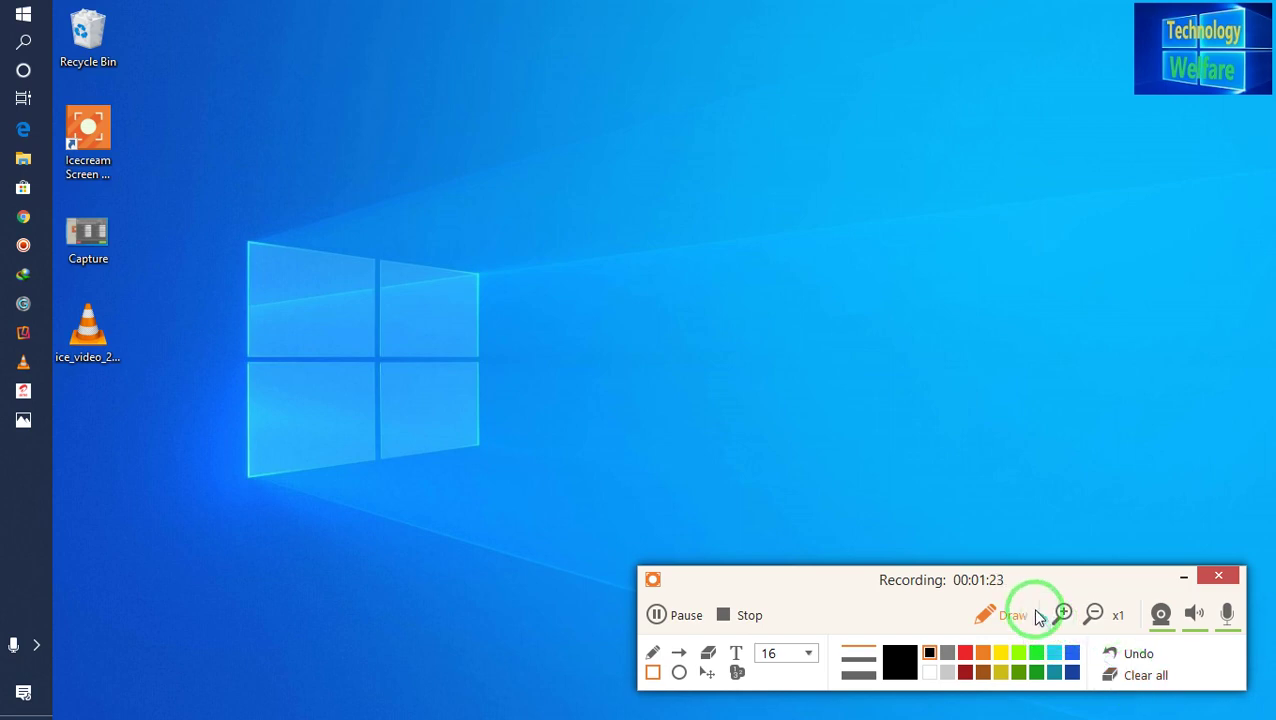
Set the drawing colour to yellow and draw a nearly square rectangle in the middle of the desktop.
left_click(1001, 652)
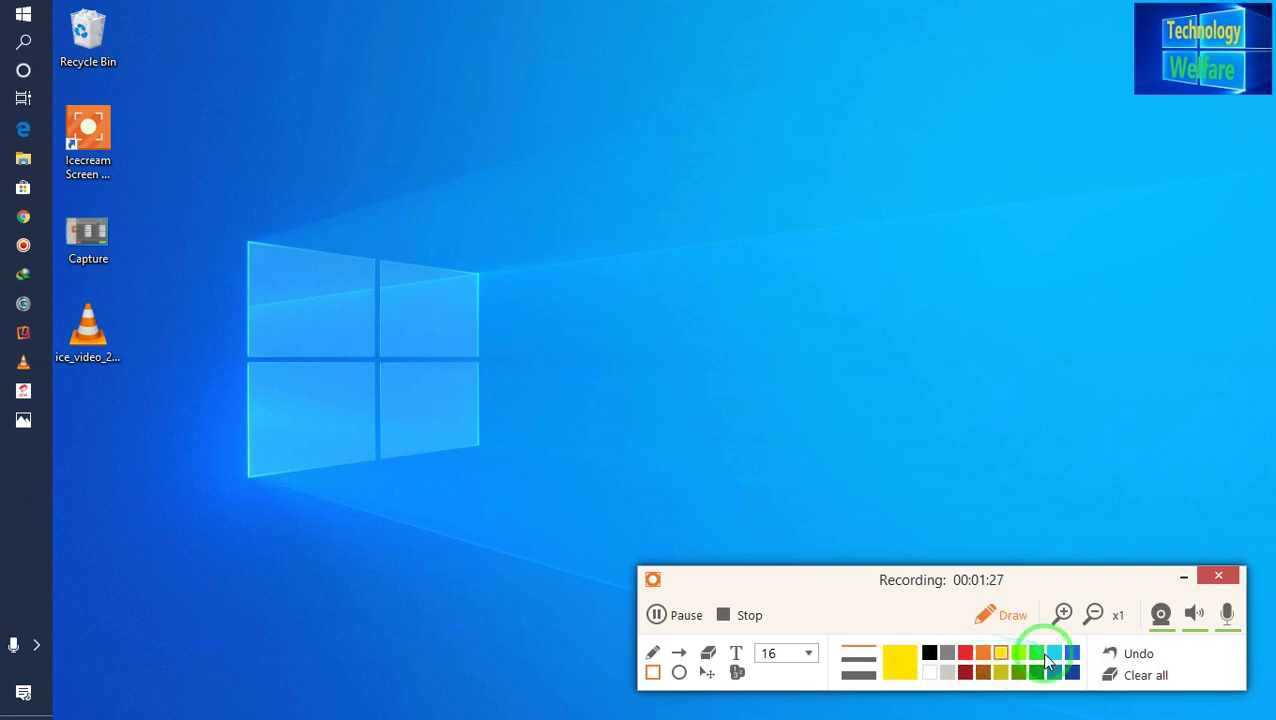
left_click(1160, 614)
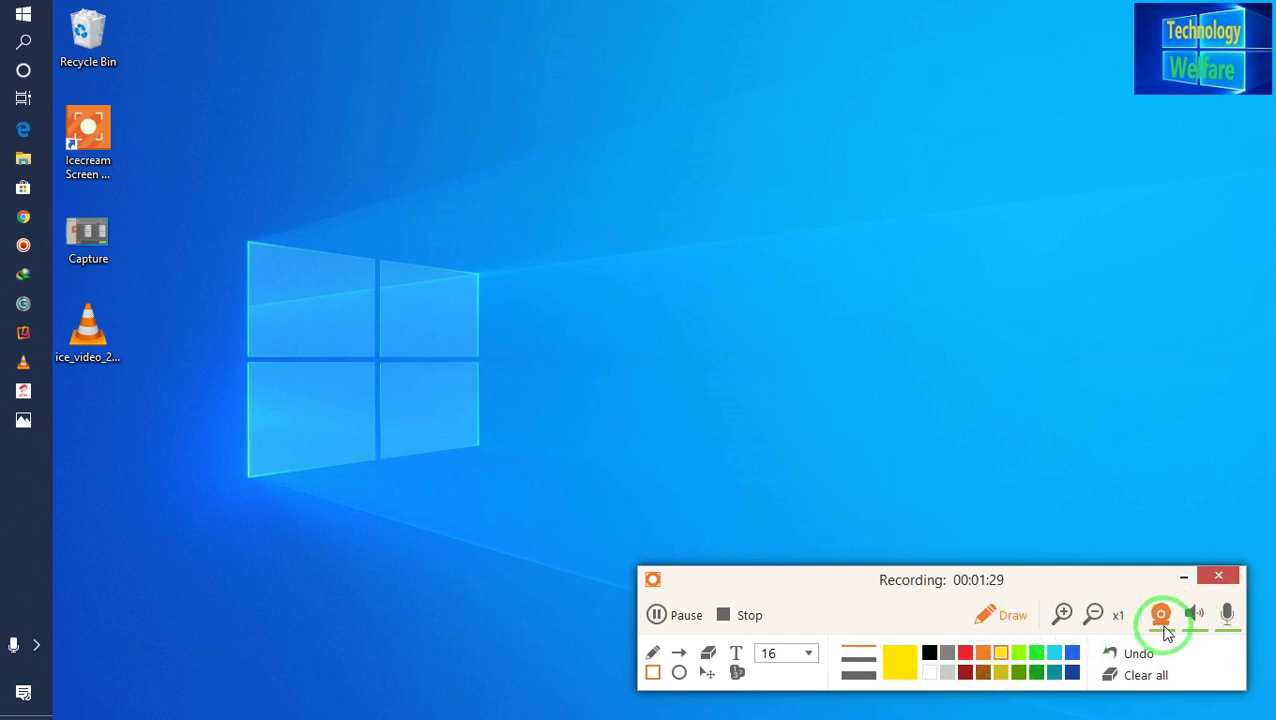
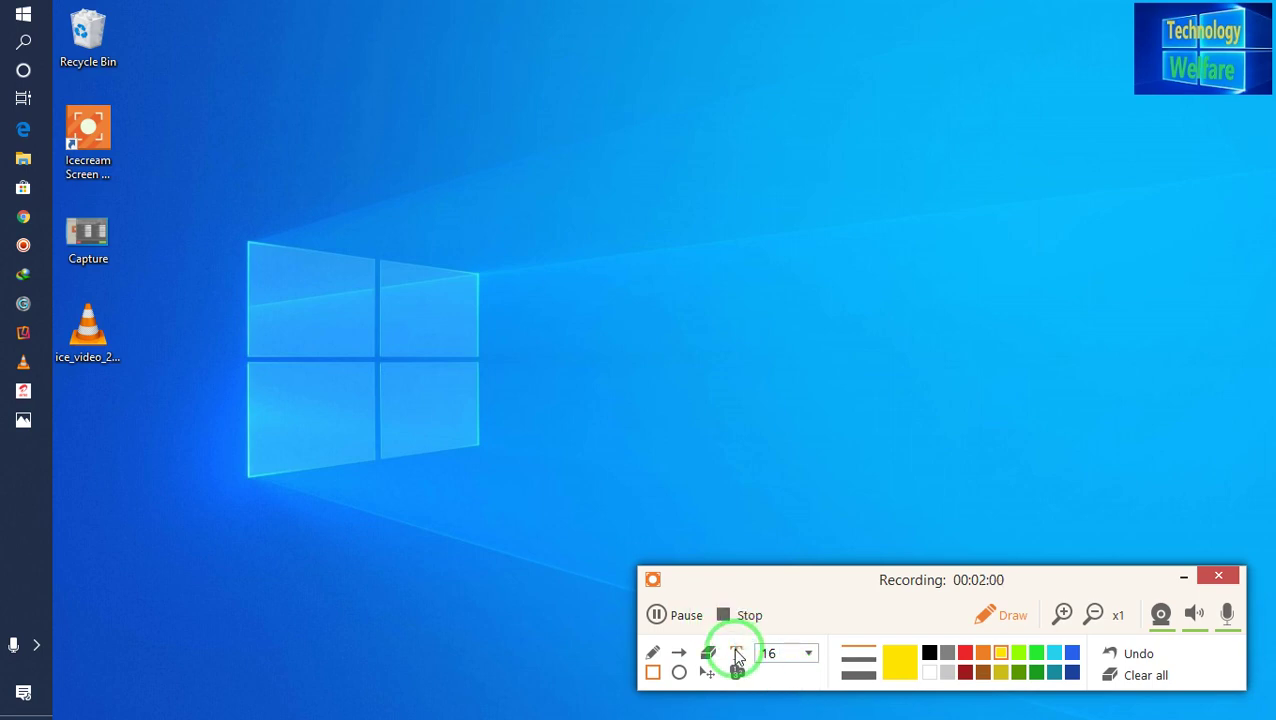
left_click(737, 655)
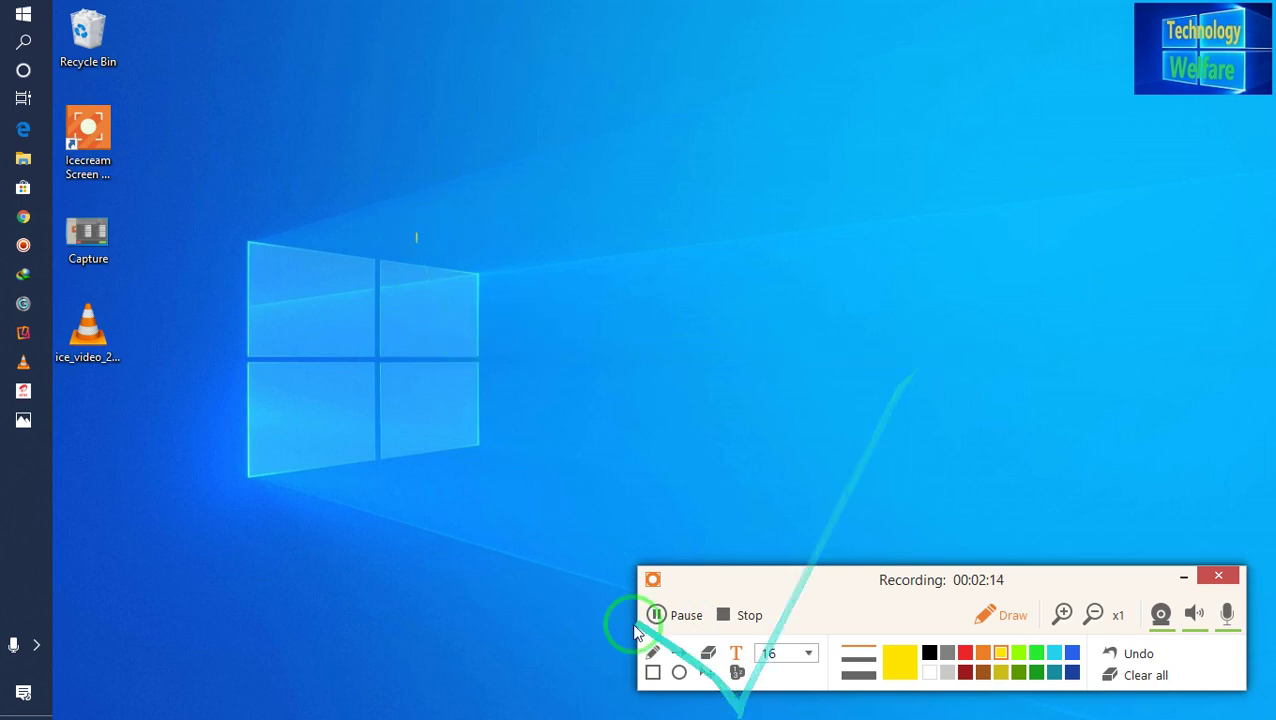
left_click(657, 675)
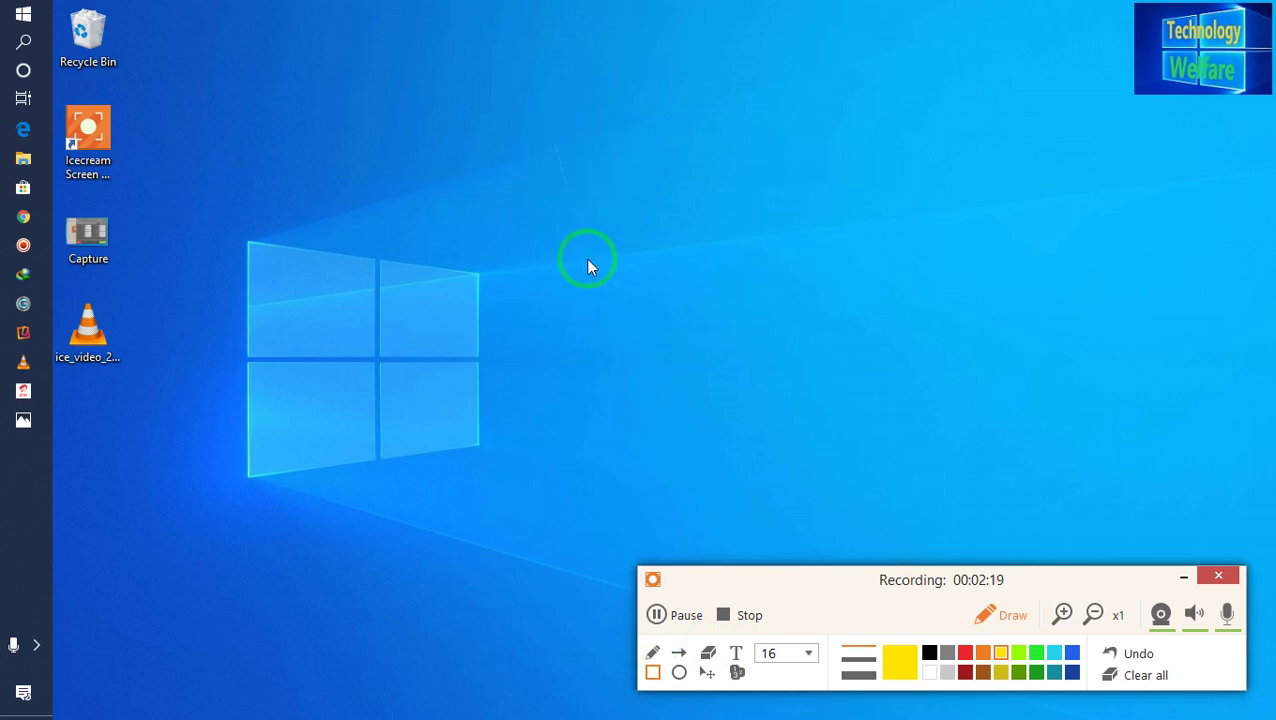
left_click_drag(575, 222, 985, 607)
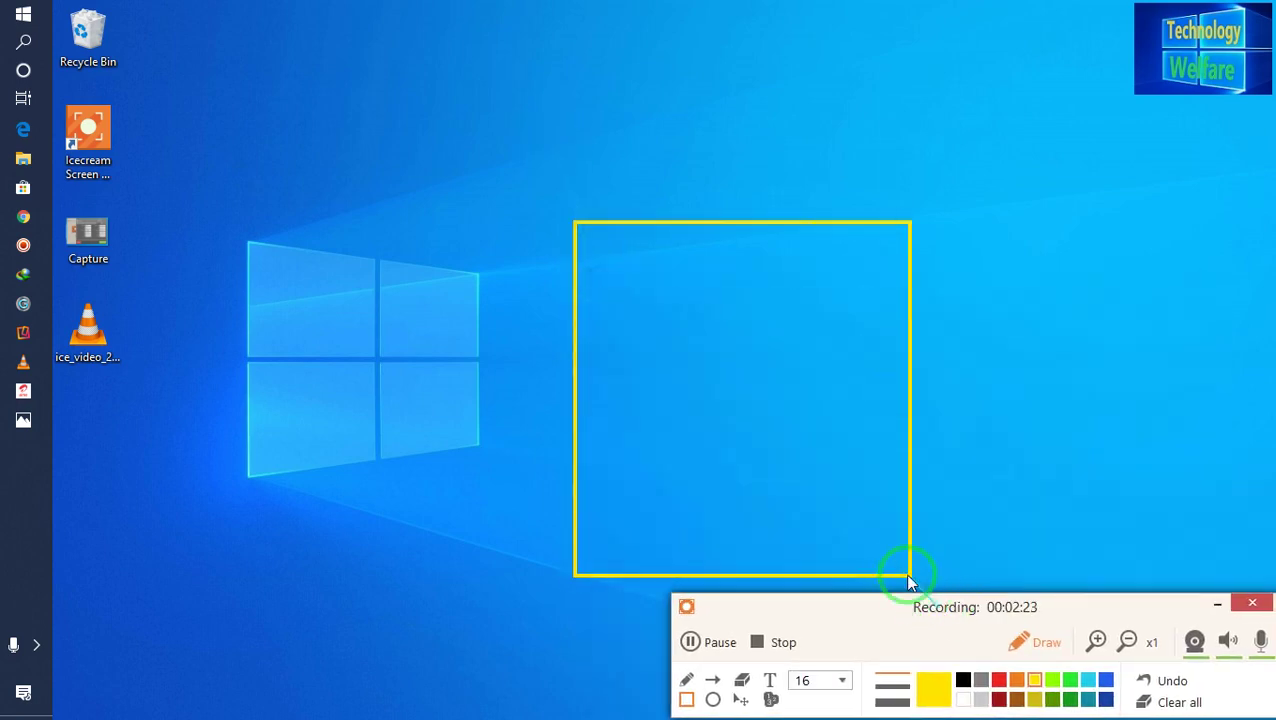
Set the Text tool's font size to 8 and place a text cursor on the desktop beside the yellow rectangle.
left_click(770, 688)
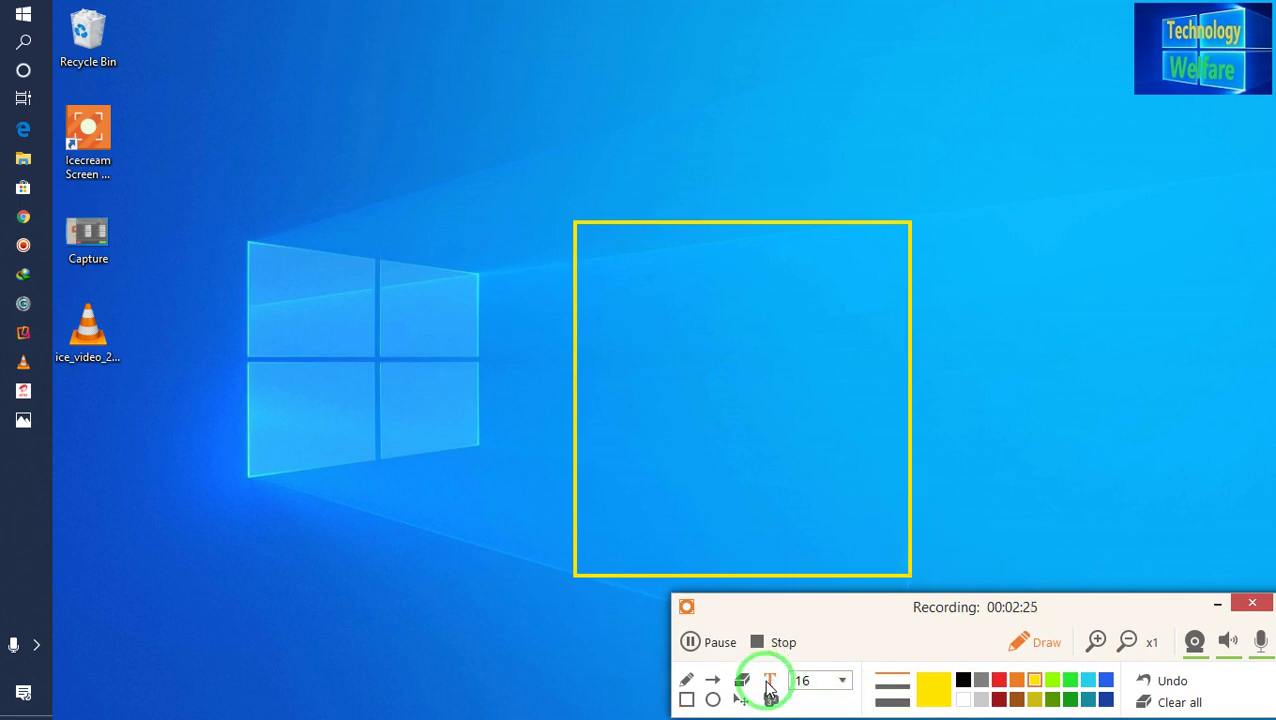
left_click(828, 684)
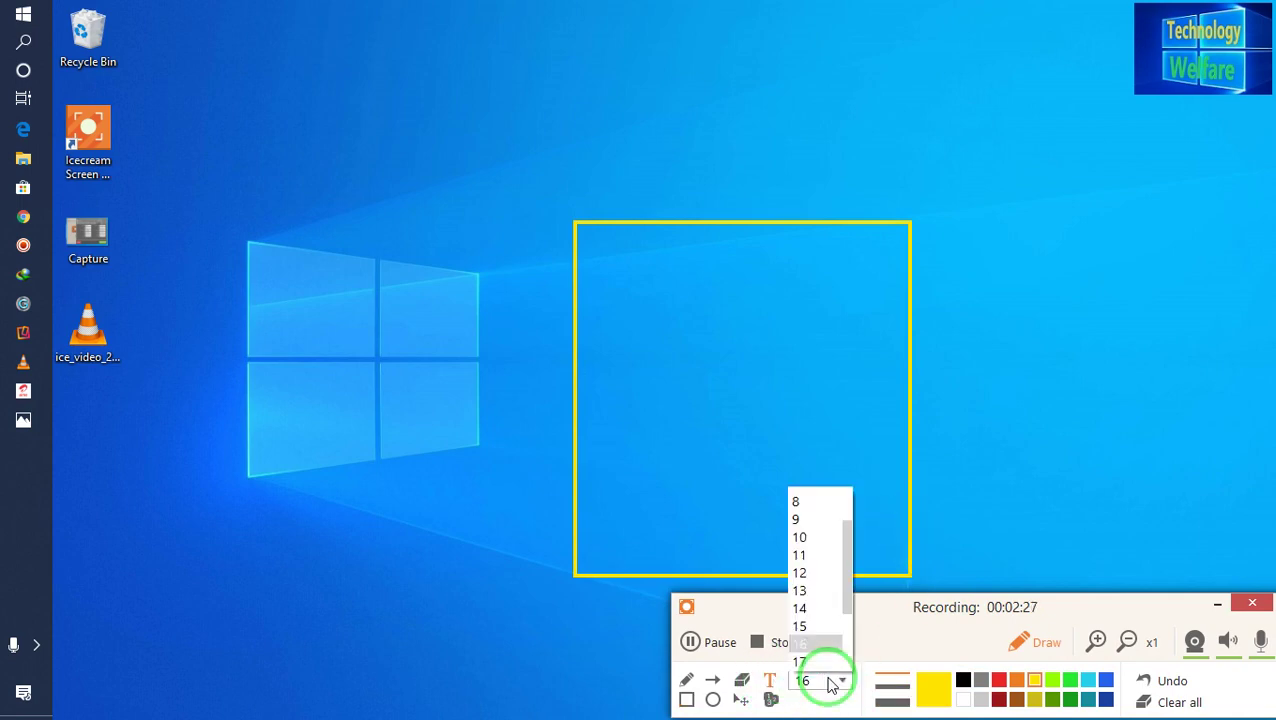
left_click(801, 500)
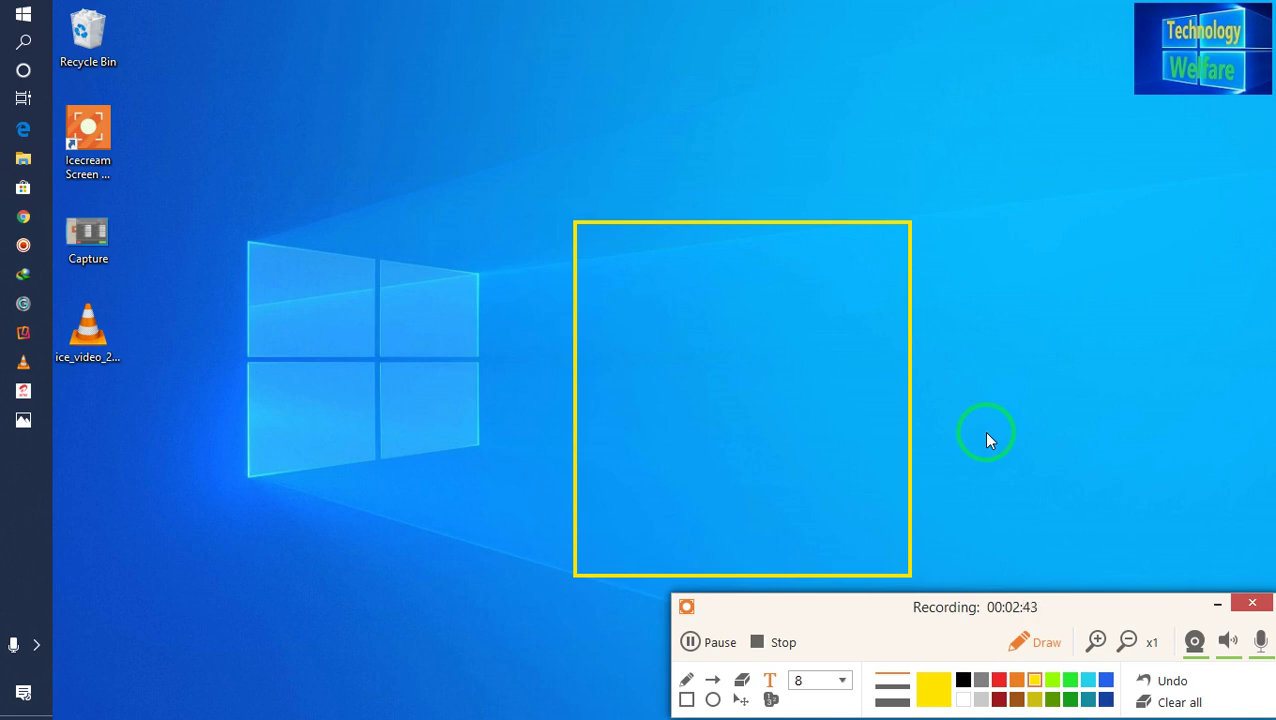
left_click_drag(1020, 455, 1110, 345)
left_click_drag(745, 180, 492, 137)
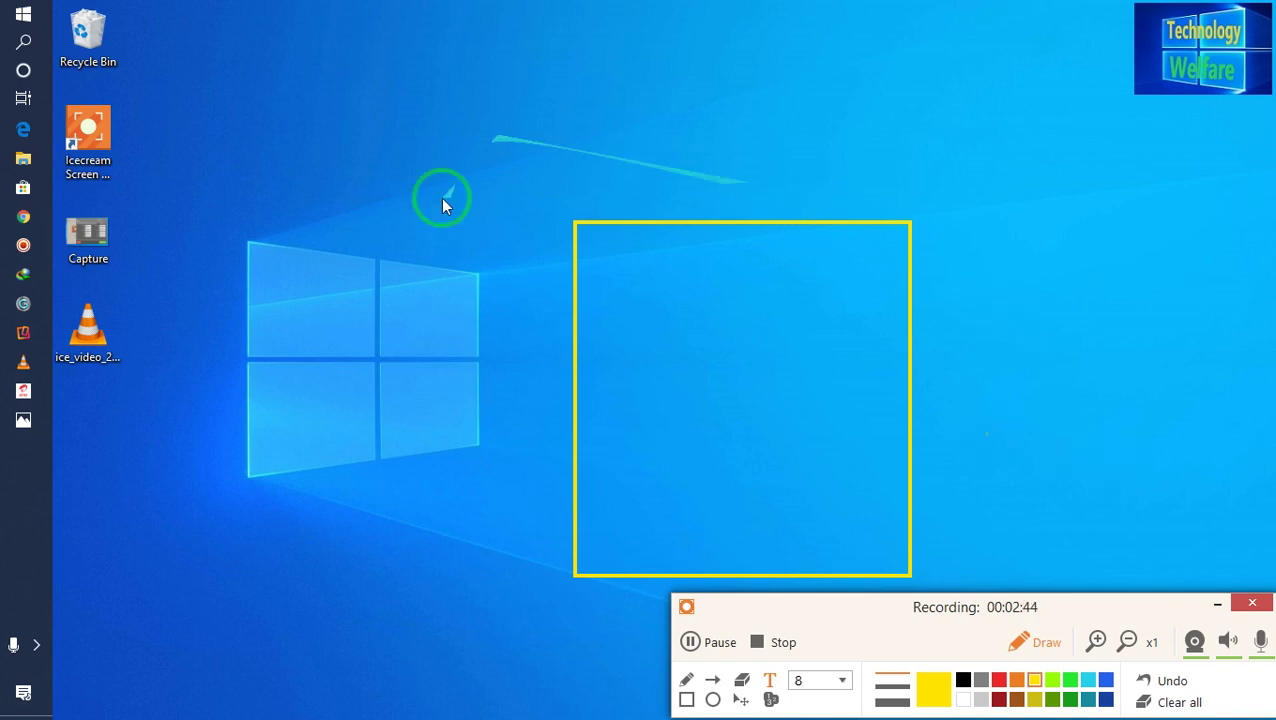
left_click_drag(800, 410, 965, 440)
left_click_drag(920, 5, 1046, 560)
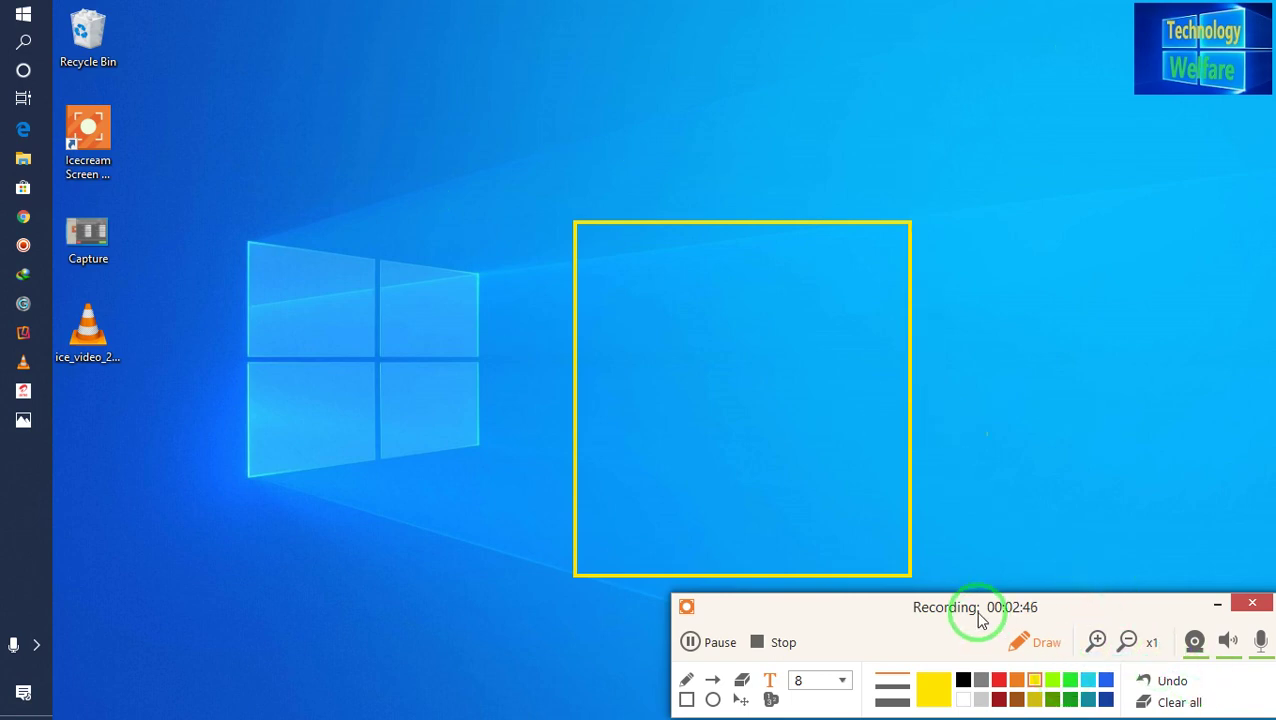
left_click_drag(974, 606, 812, 630)
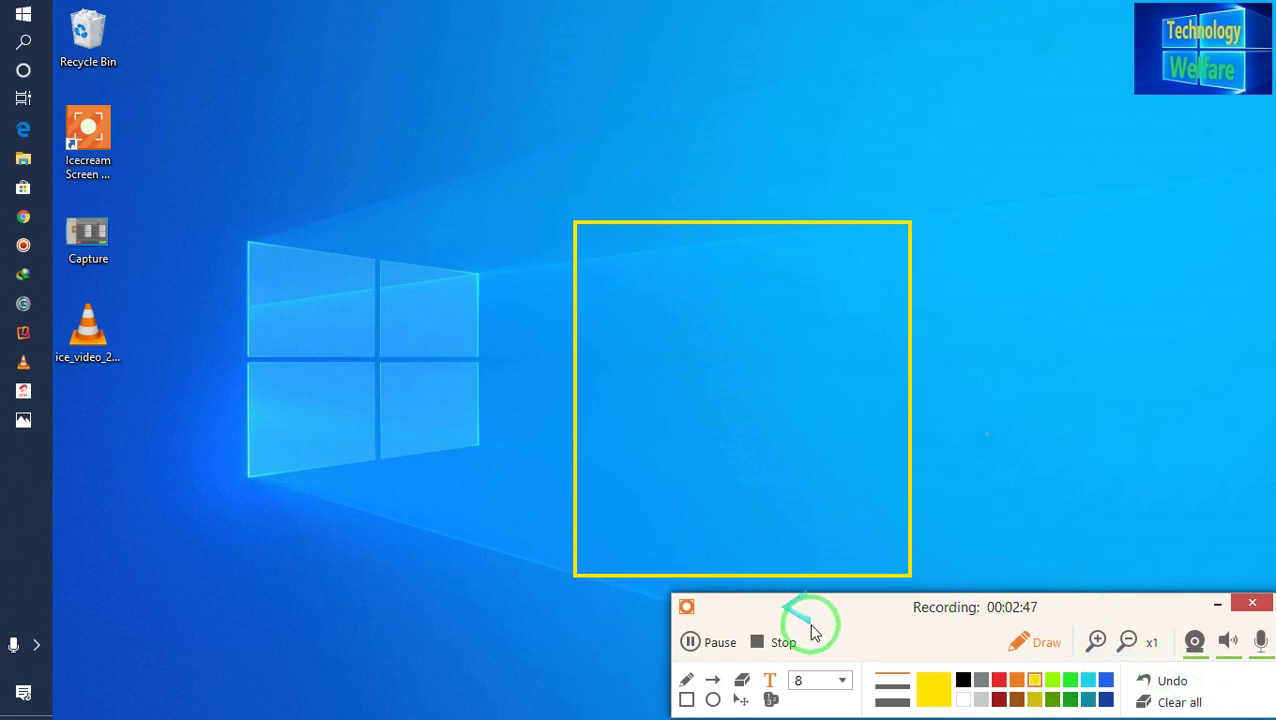
left_click(771, 681)
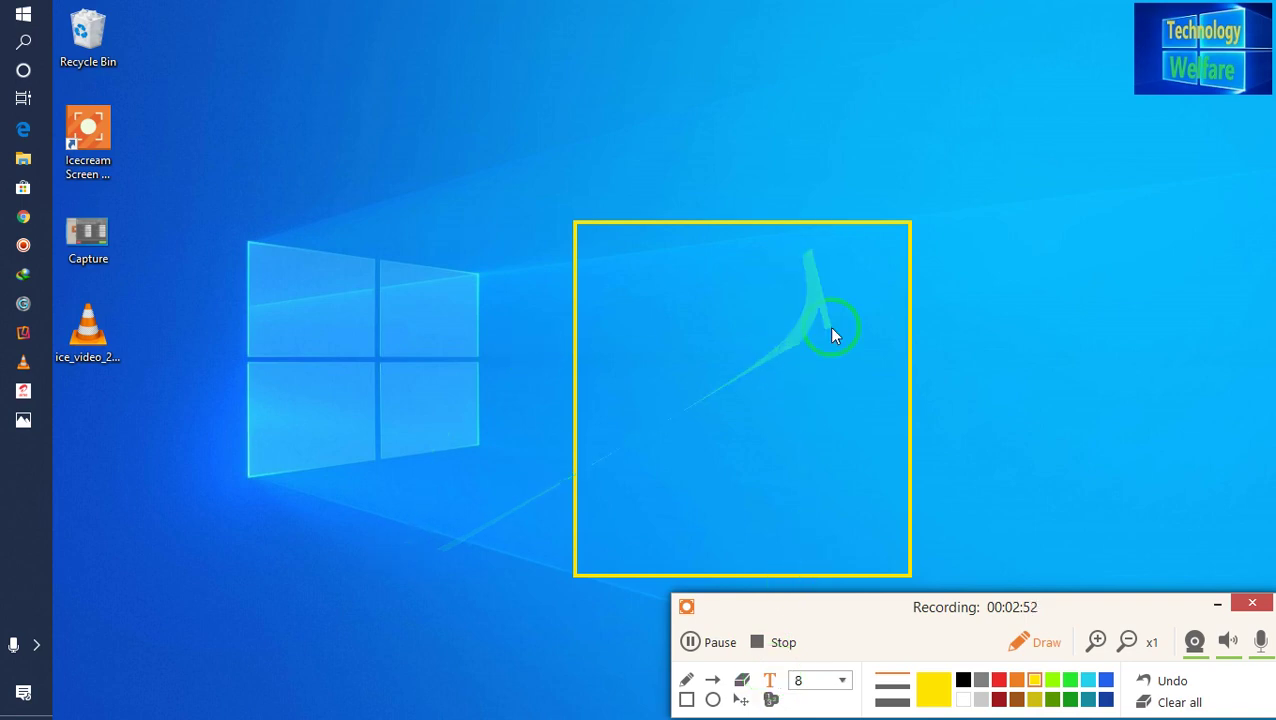
Clear all drawings and place four yellow numbered markers around the desktop.
left_click(1176, 704)
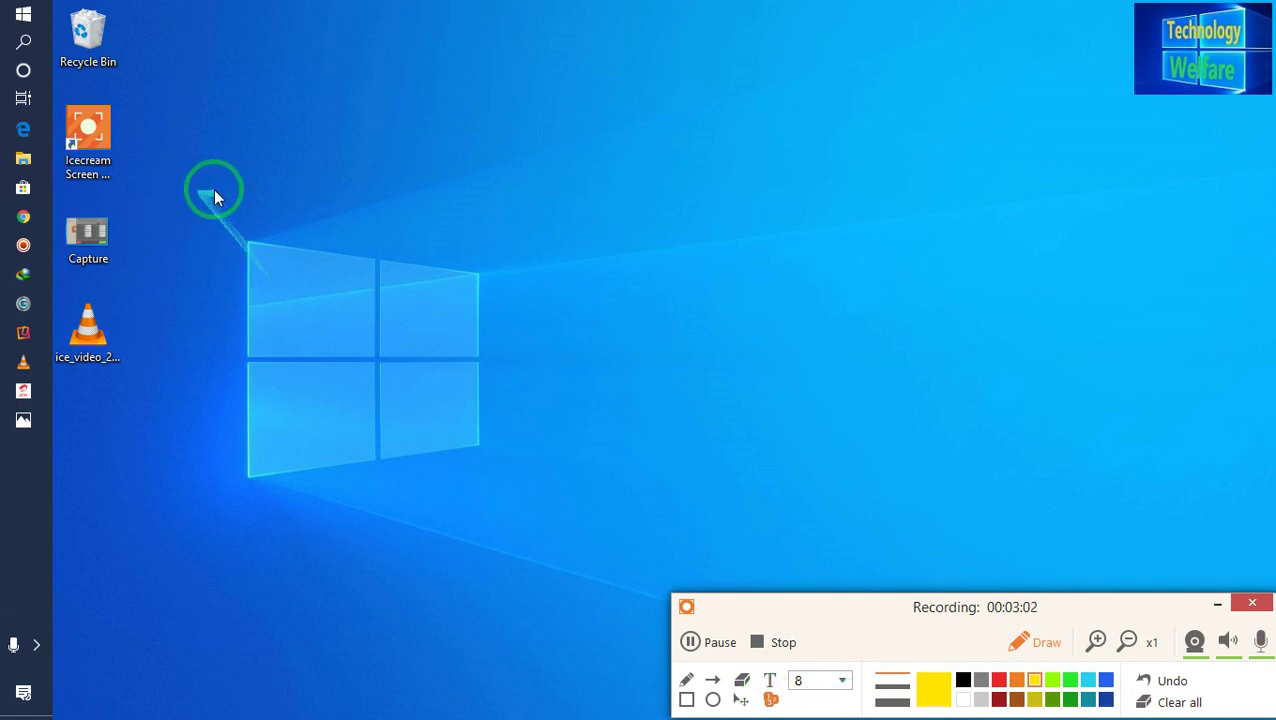
left_click(269, 170)
left_click(436, 229)
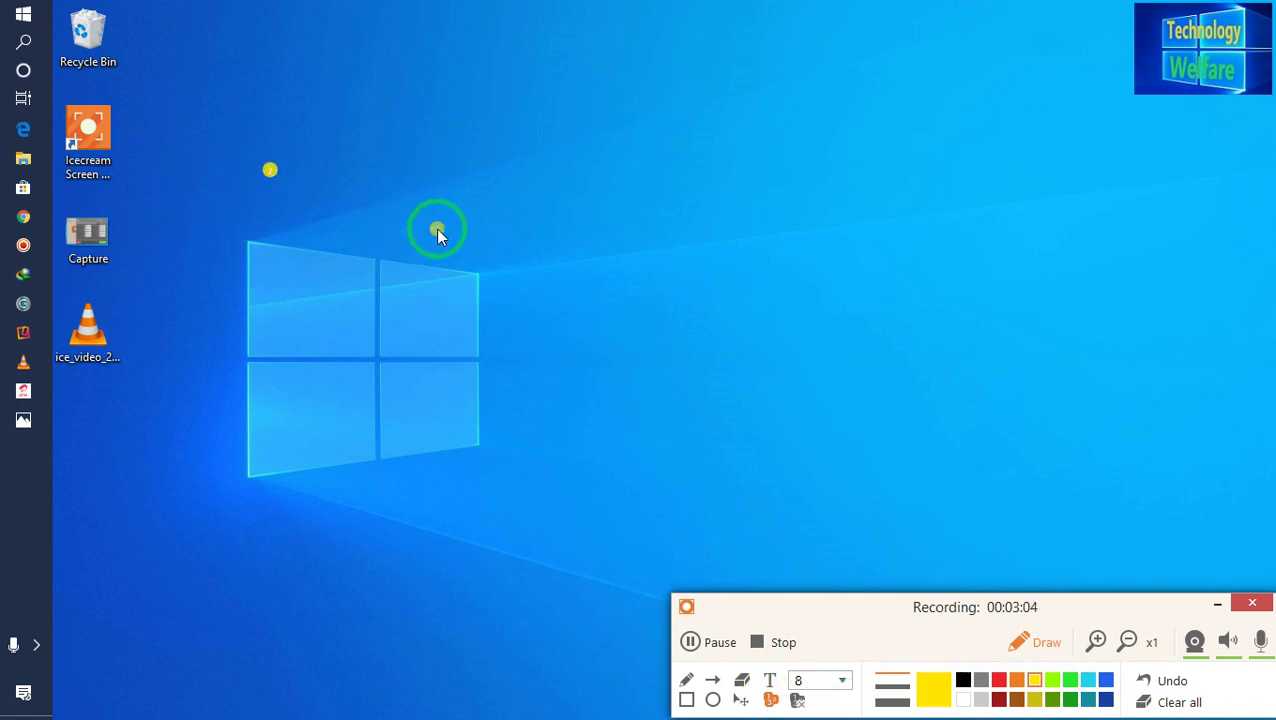
left_click(673, 133)
left_click(478, 347)
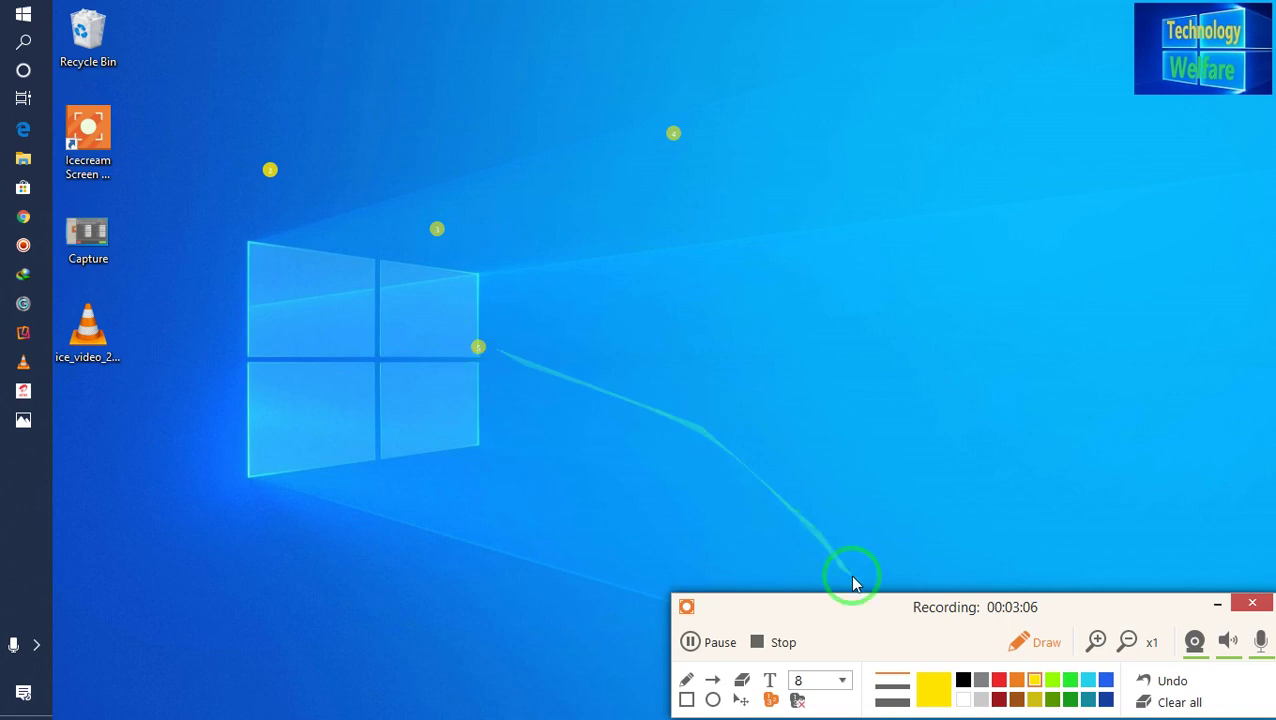
Zoom the recording in to x2, adding one more numbered marker, and shift the zoomed area left and down.
left_click(1097, 642)
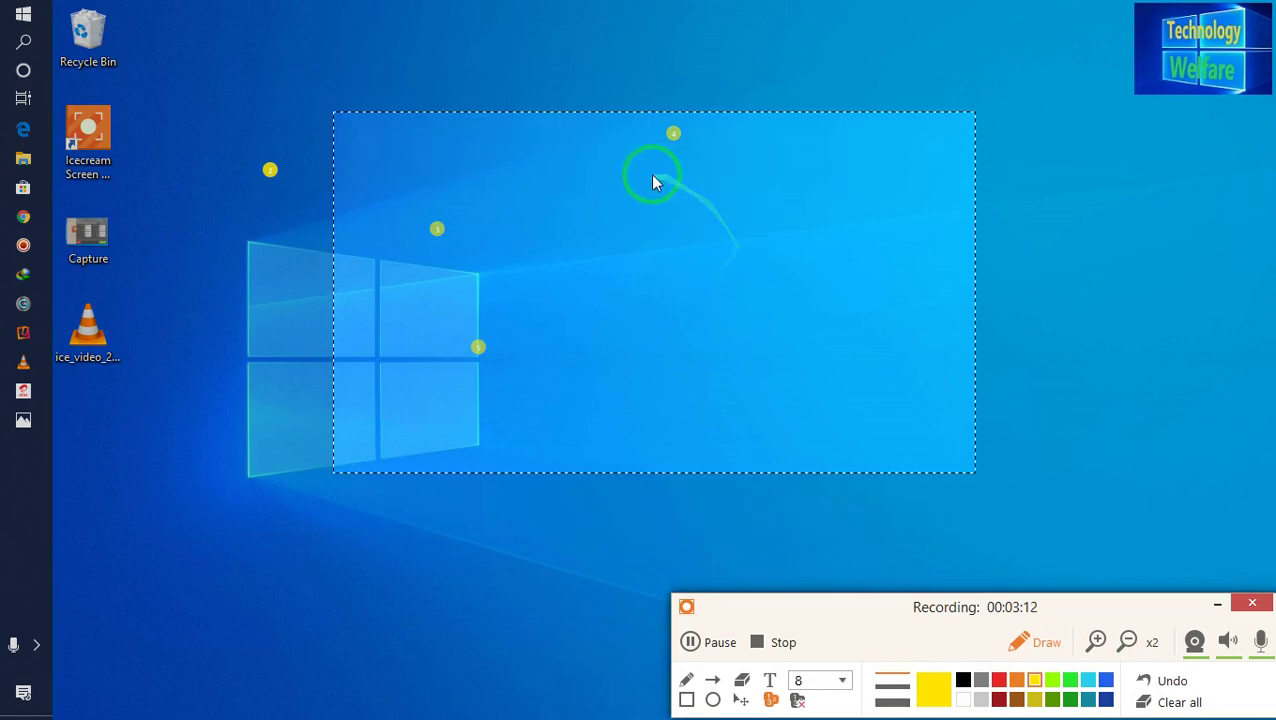
left_click(569, 163)
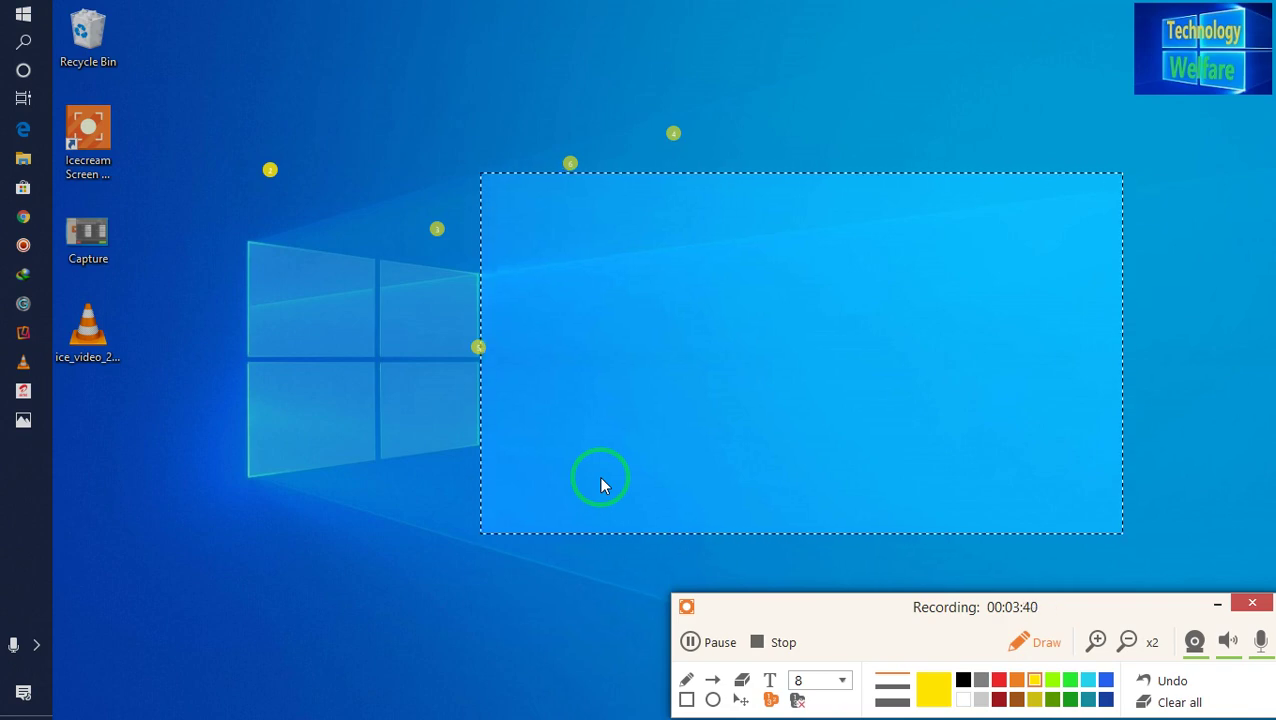
key("Left")
key("Left")
key("Left")
key("Left")
key("Left")
key("Left")
key("Left")
key("Left")
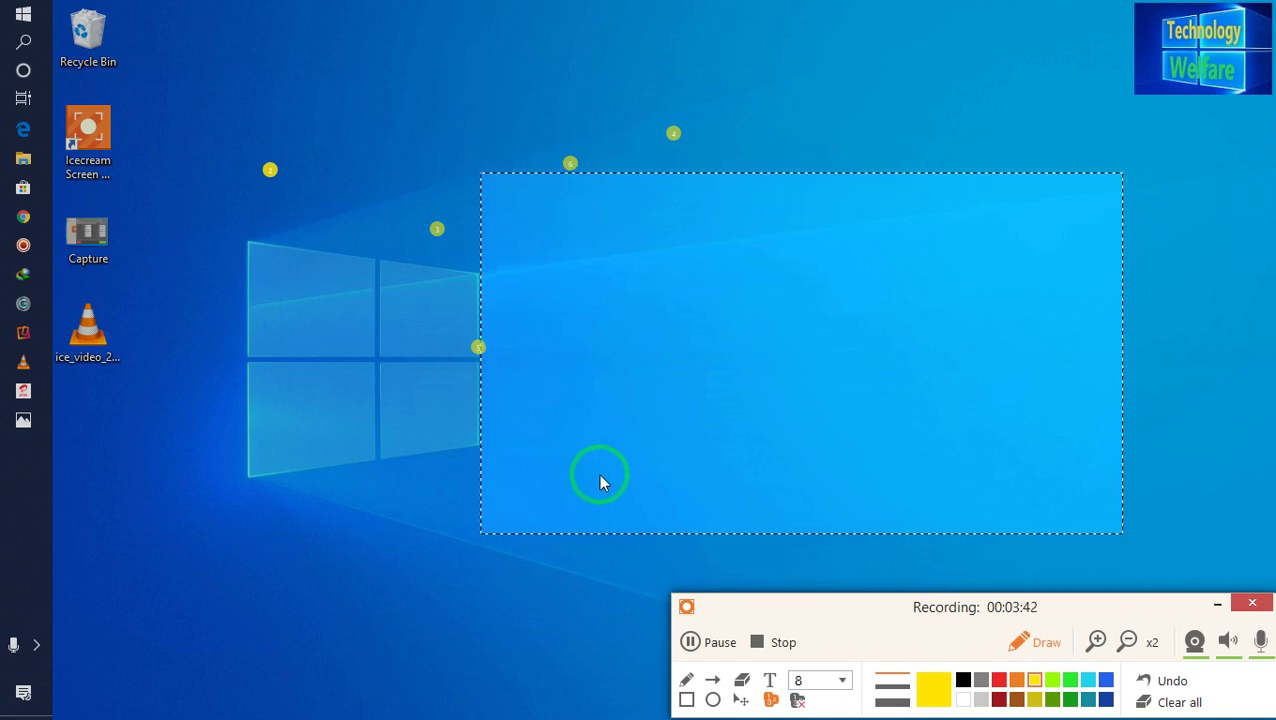
key("Down")
key("Down")
key("Down")
key("Down")
key("Down")
key("Down")
key("Down")
key("Down")
key("Down")
key("Down")
key("Down")
key("Down")
key("Down")
key("Down")
key("Down")
key("Down")
key("Down")
key("Down")
key("Down")
key("Down")
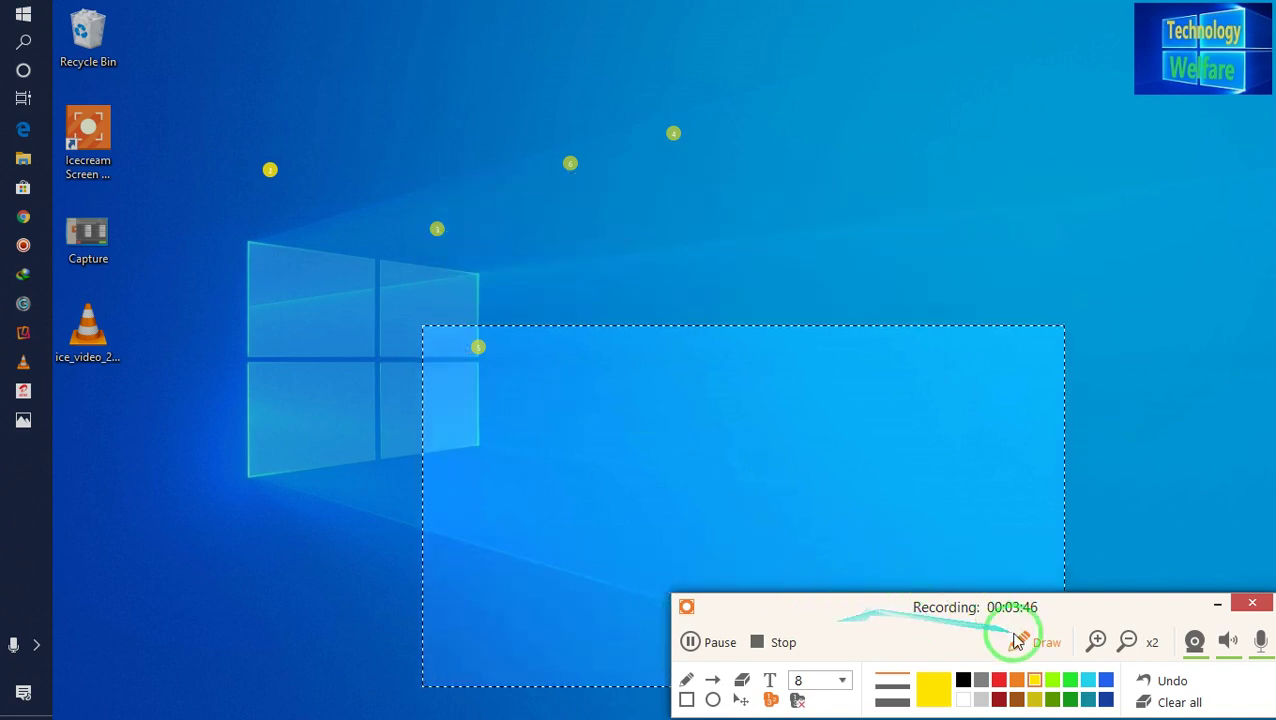
Increase the recording zoom to x4, and return it to x1.
left_click(1105, 636)
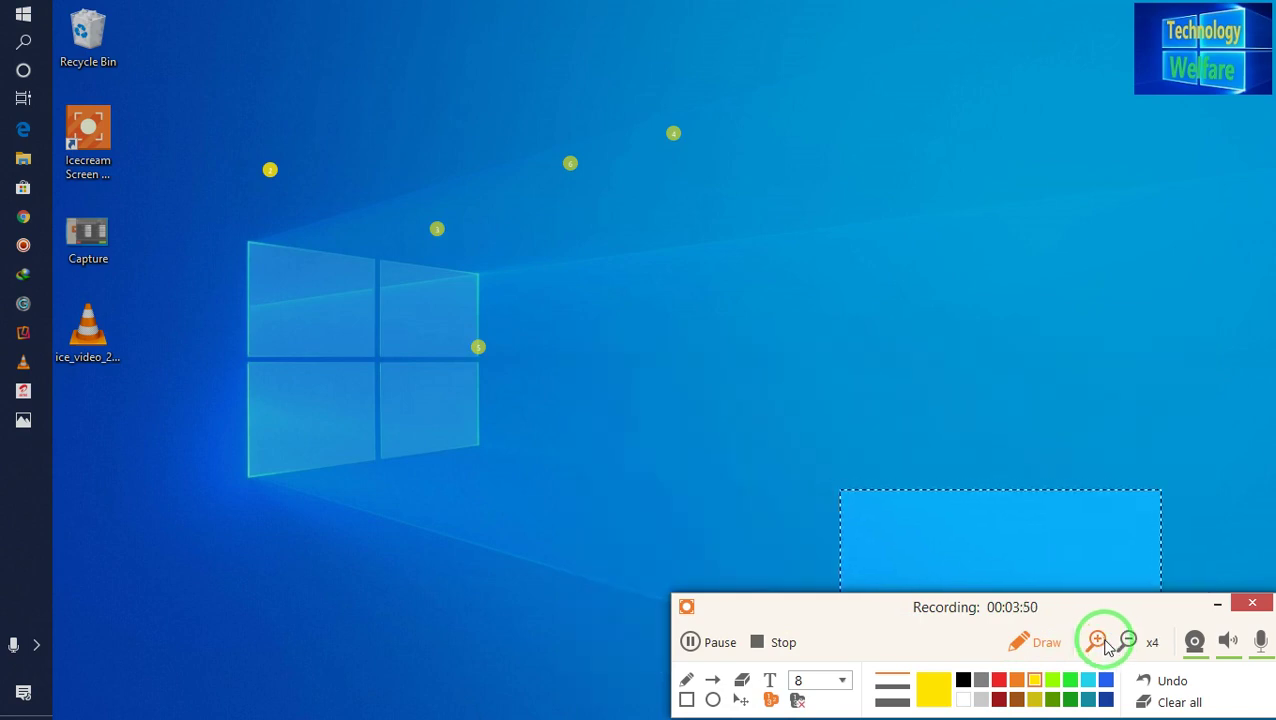
left_click(1124, 642)
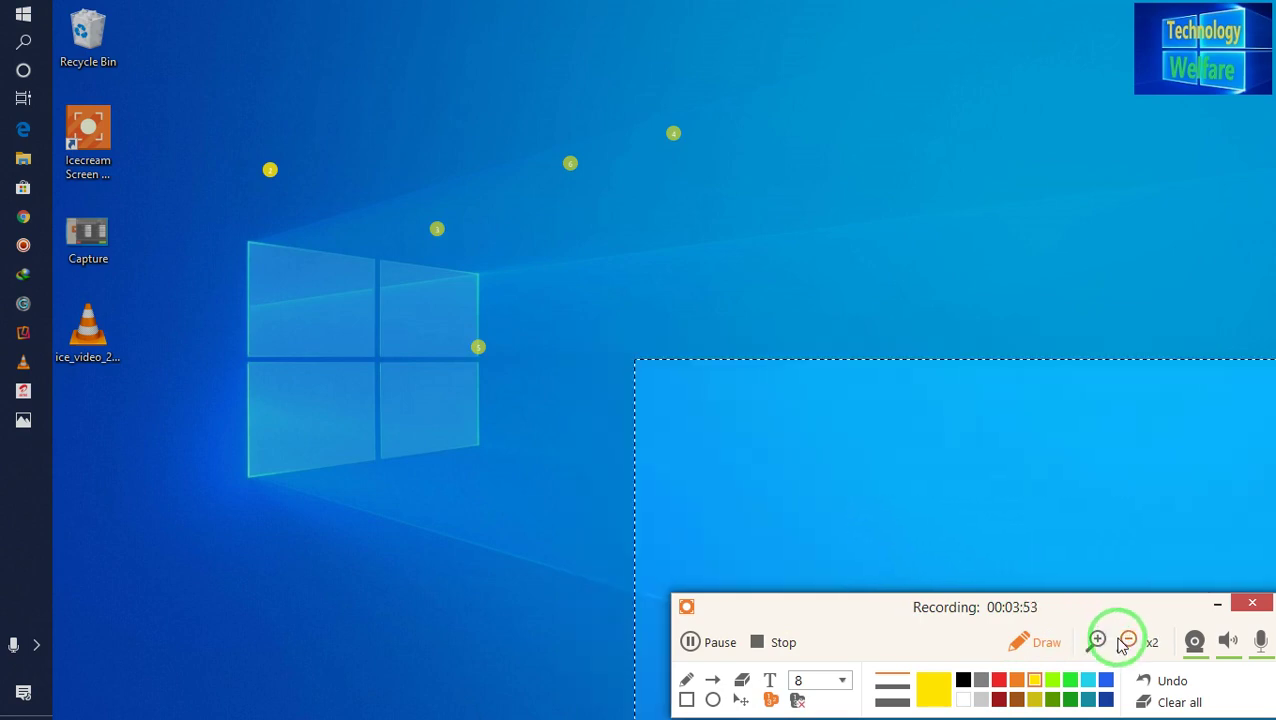
left_click(1124, 642)
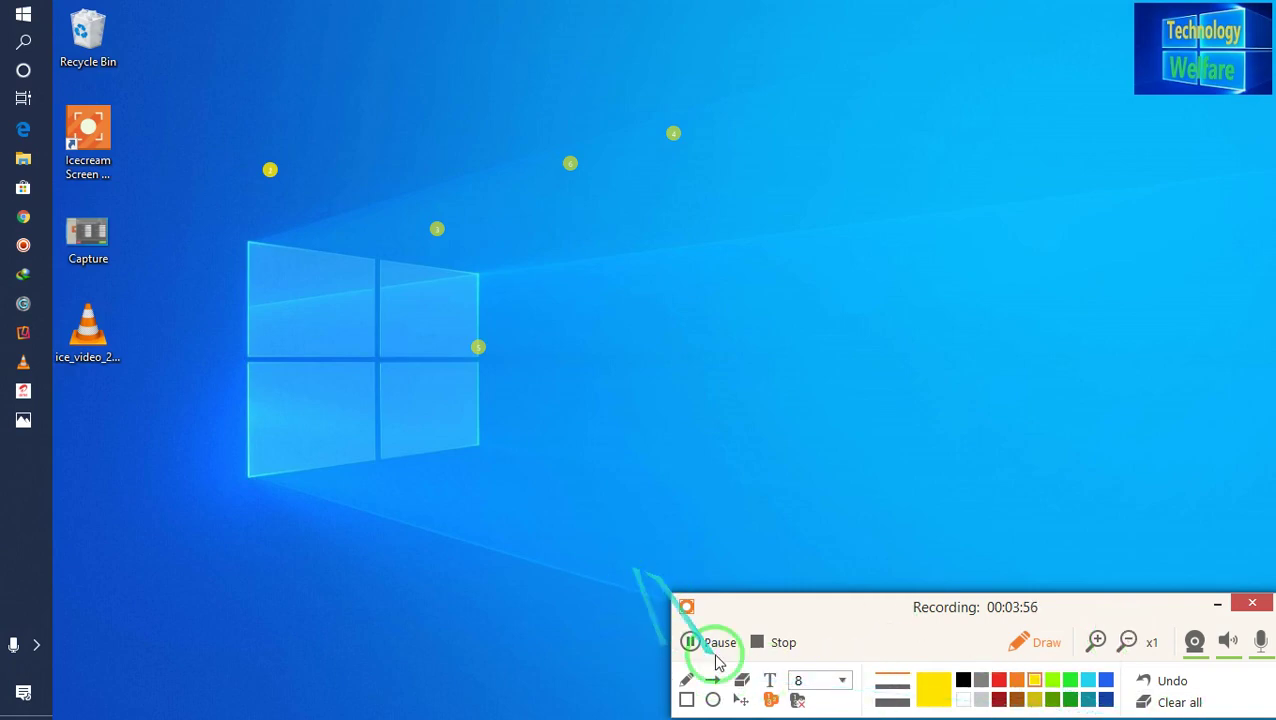
Switch to the Text tool, clear all numbered markers from the desktop, and minimize the recording controls.
left_click(768, 681)
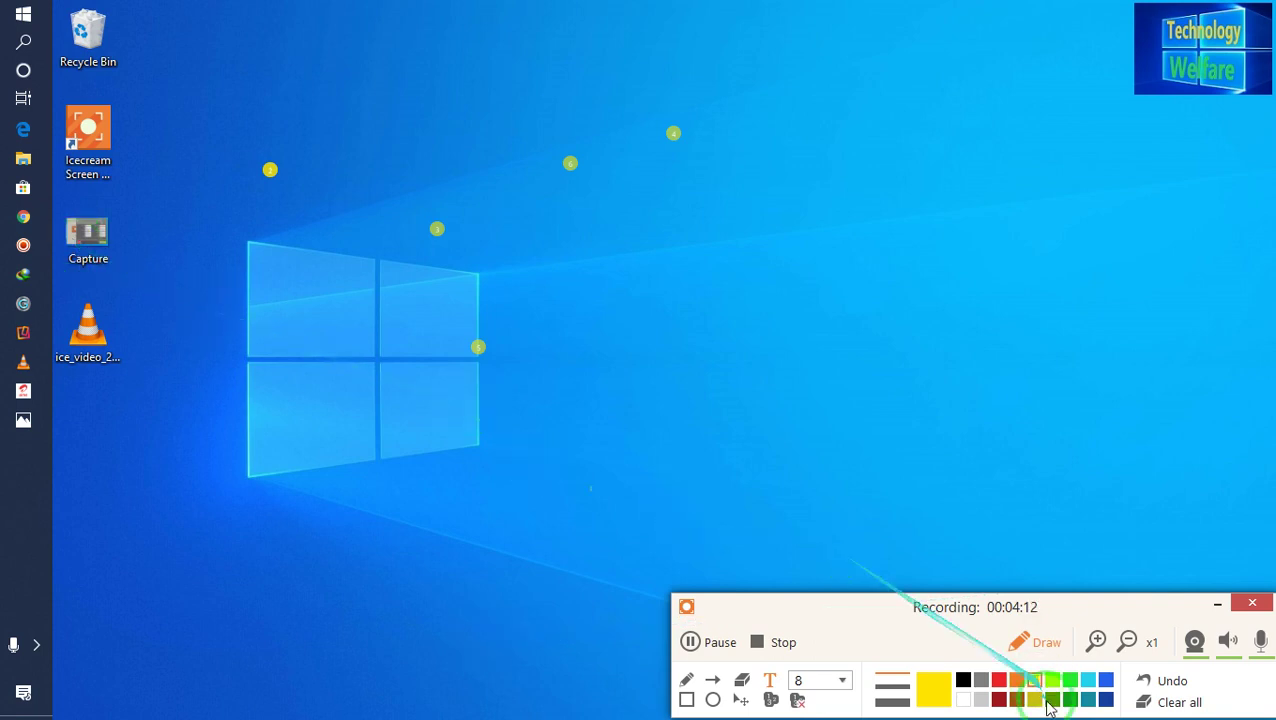
left_click(1185, 704)
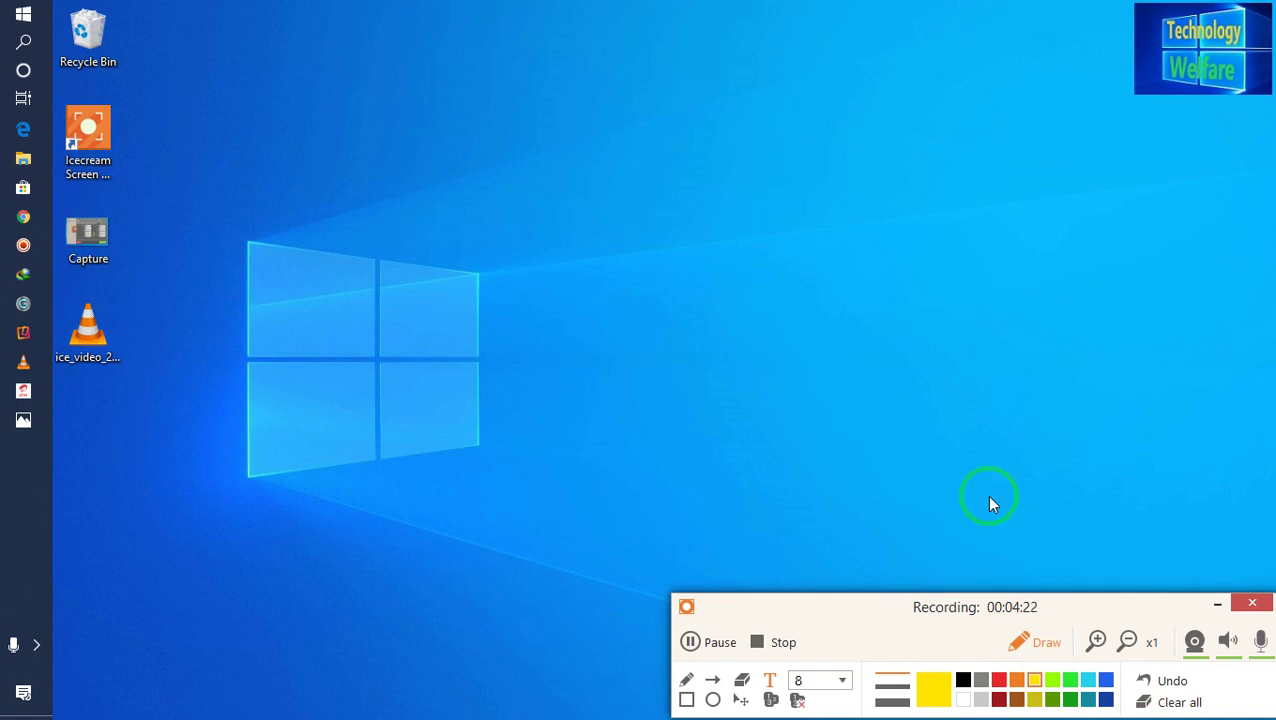
left_click(1218, 606)
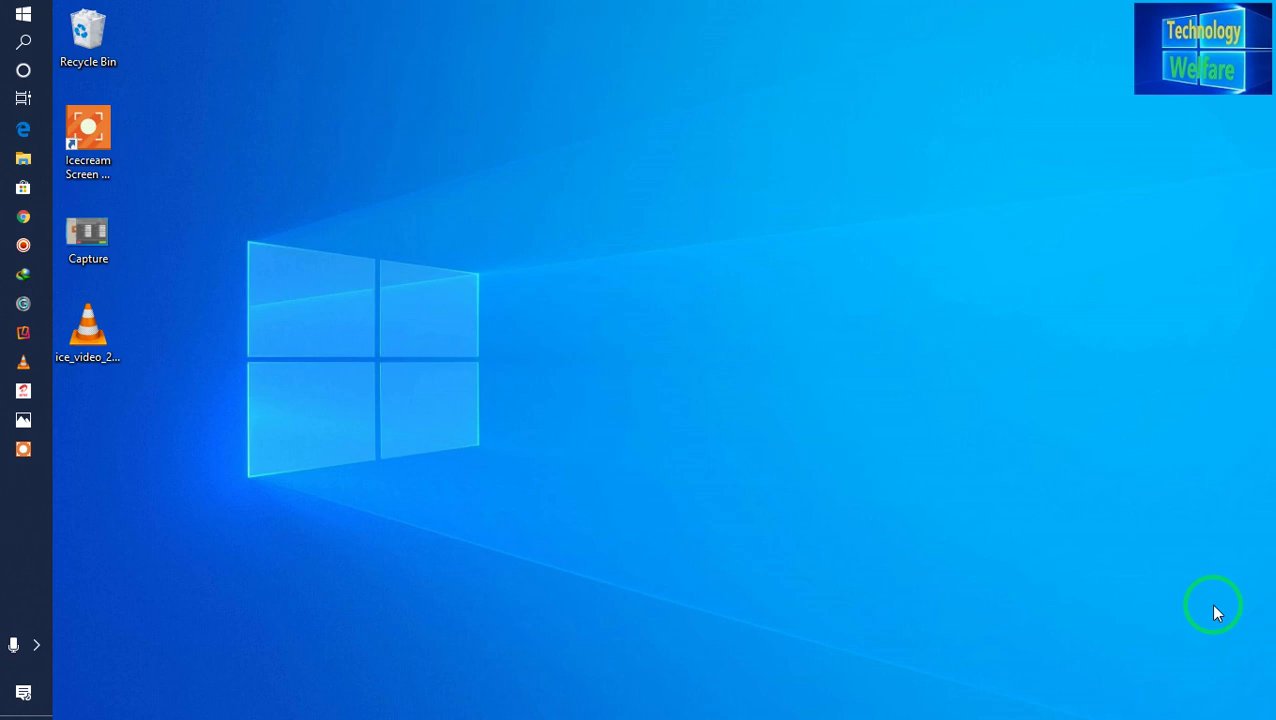
Stop the recording and dismiss the filename prompt, keeping the default video name.
key("F7")
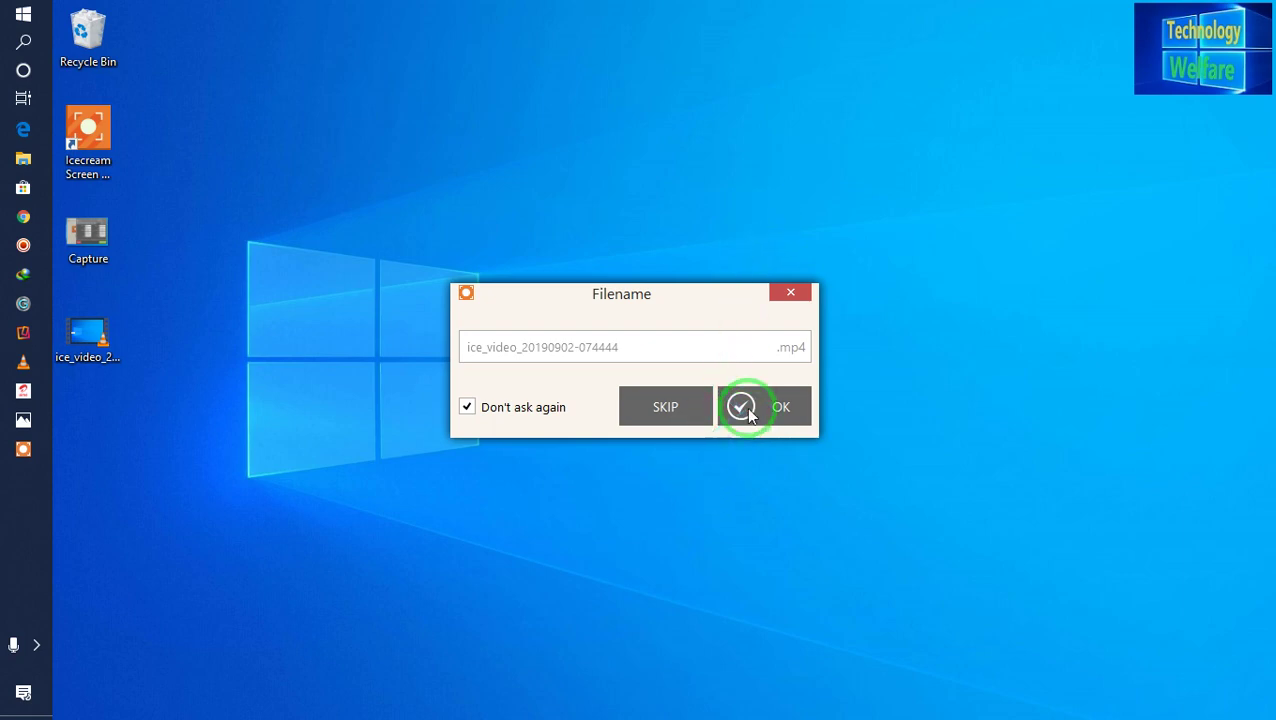
left_click(790, 293)
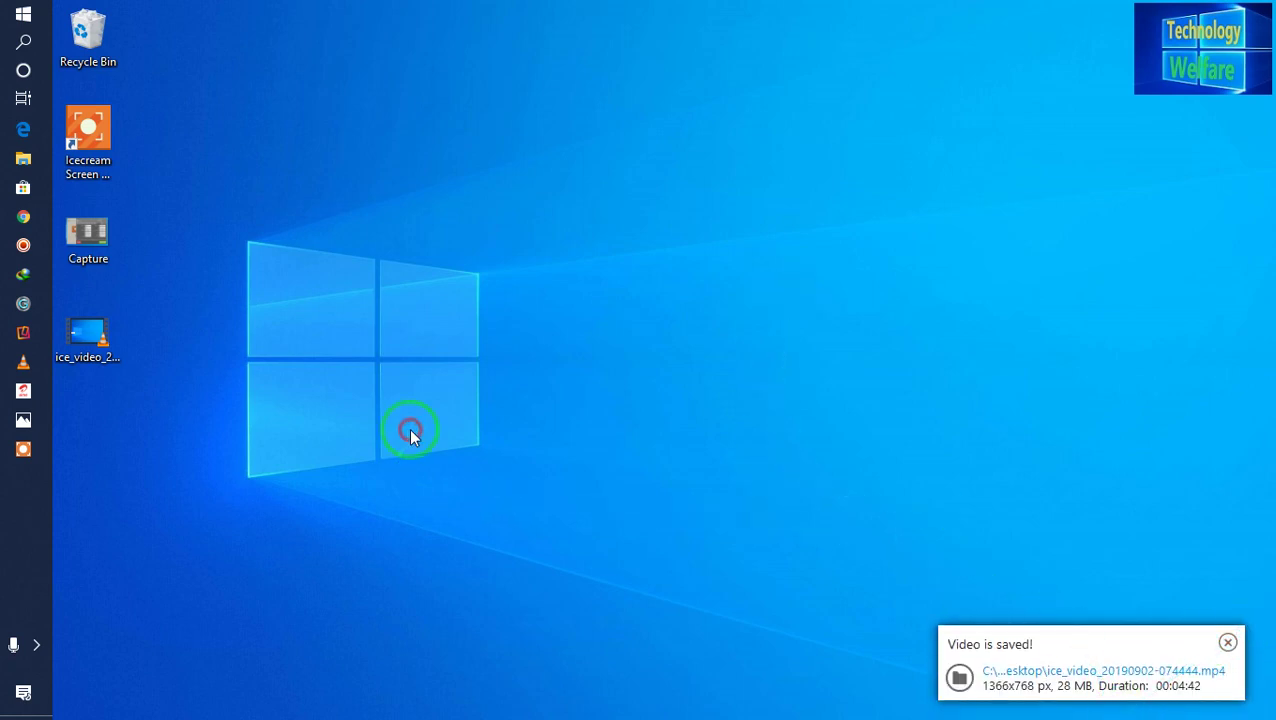
Open the newly recorded MP4 video from the desktop for playback in VLC media player.
left_click(107, 357)
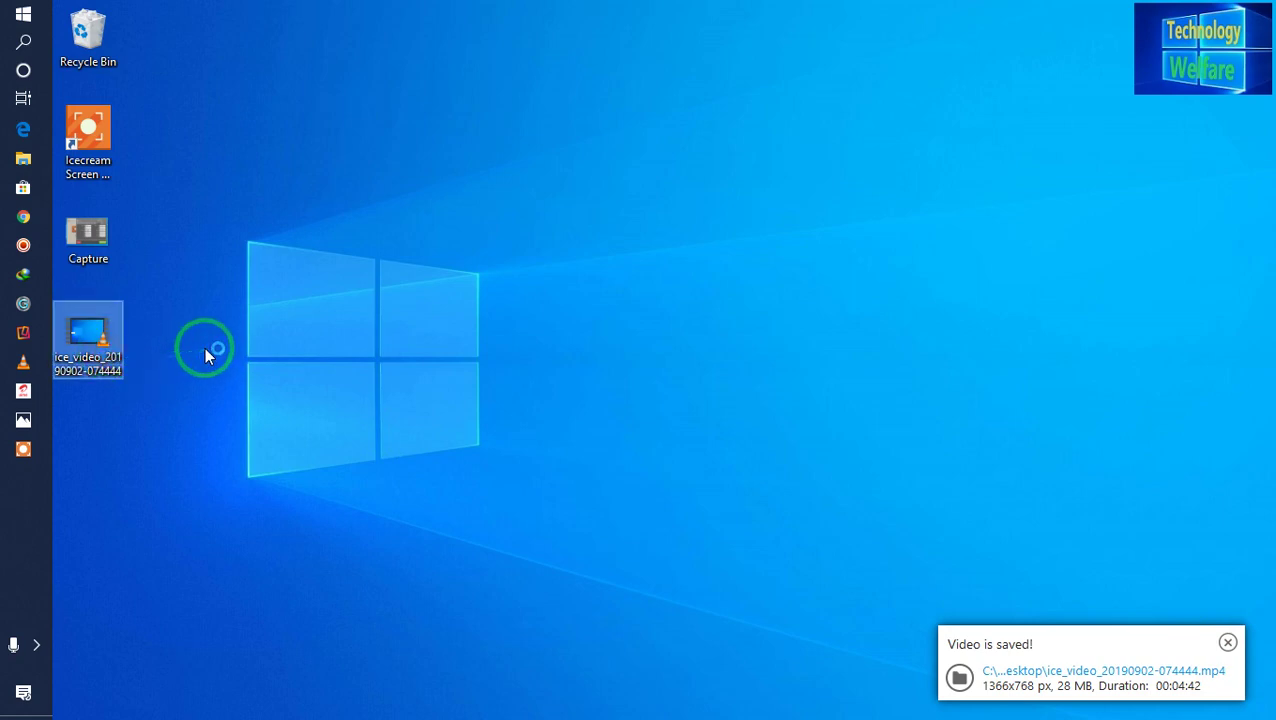
key("F2")
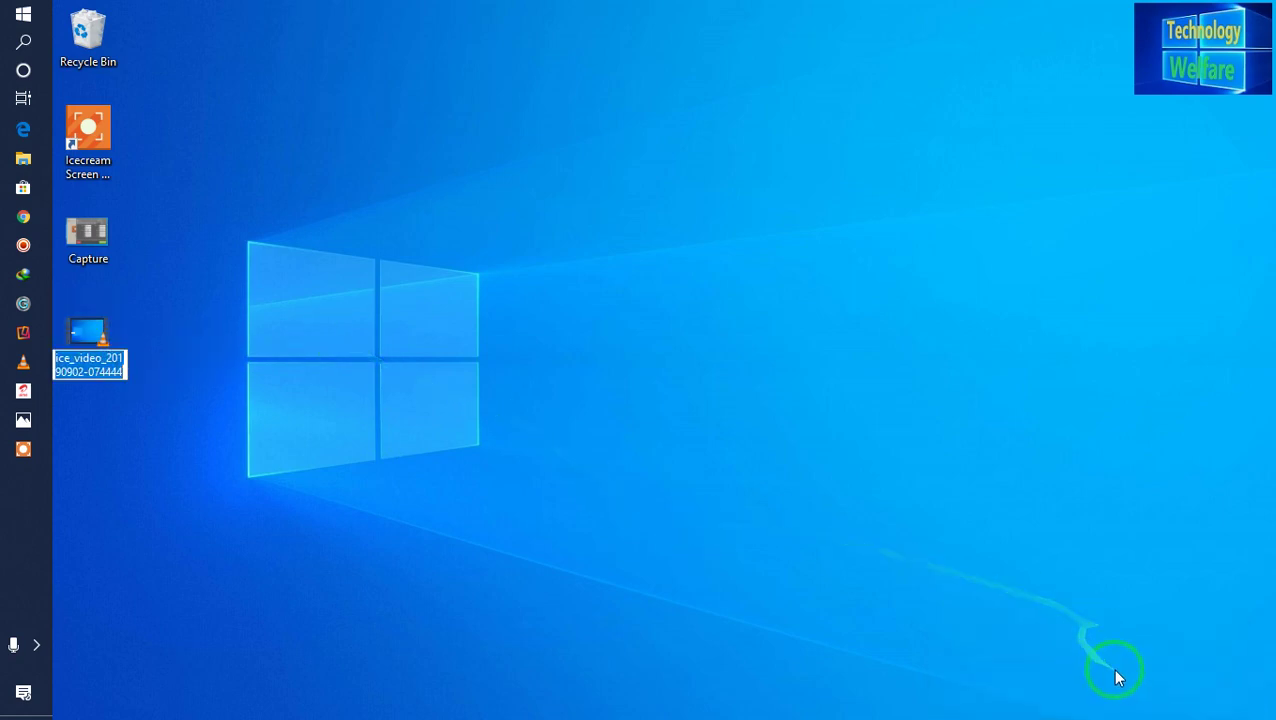
key("Return")
key("Return")
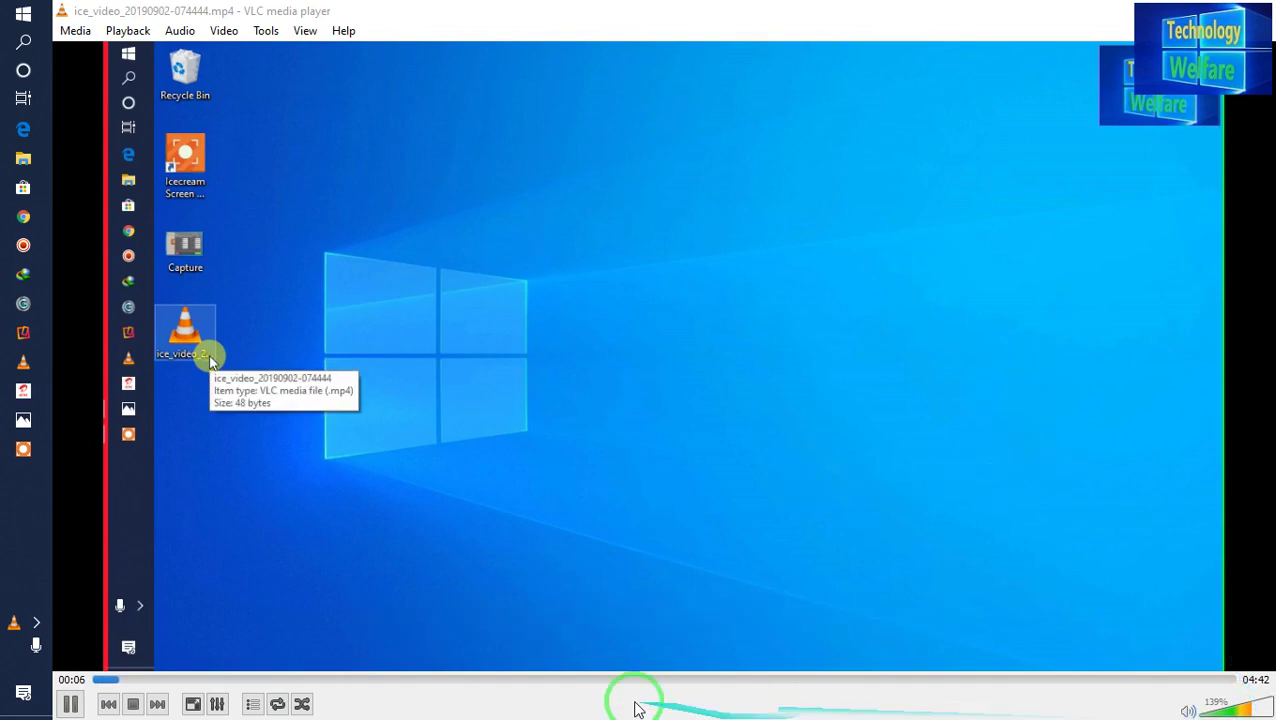
Review the recording by skipping to about 01:56, 02:39, 03:22 and 04:12, and close the player.
left_click(562, 680)
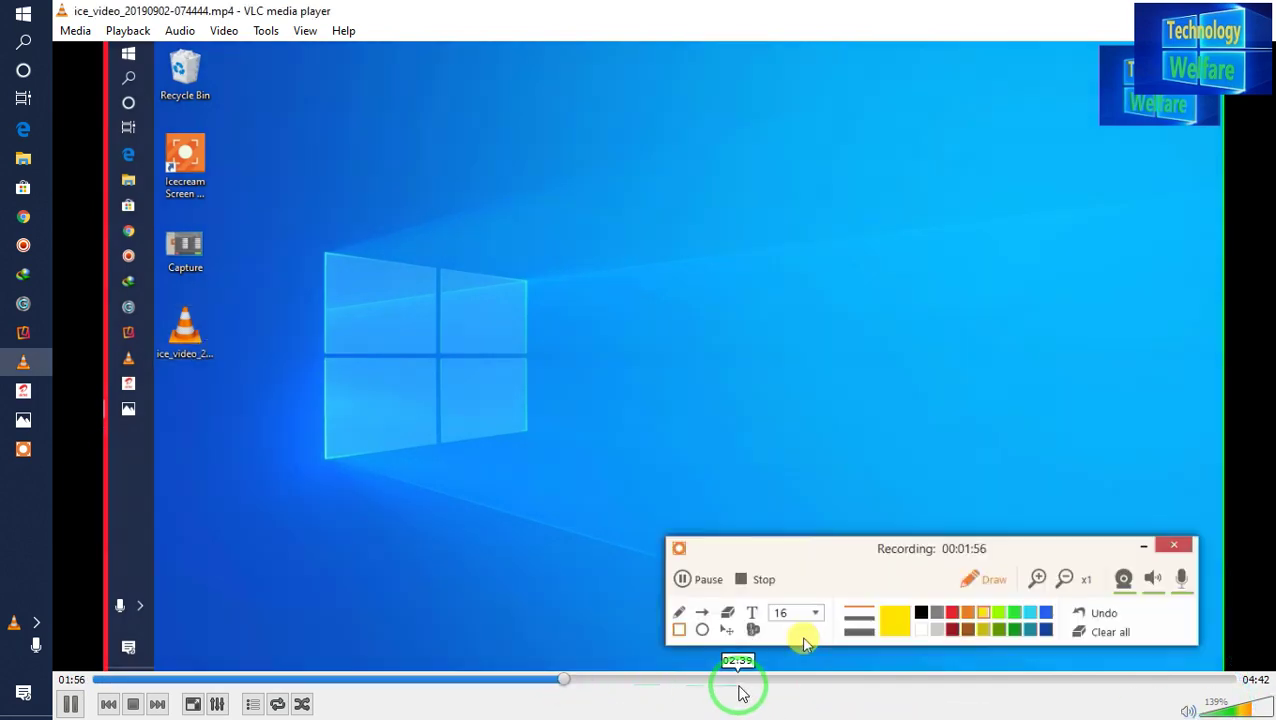
left_click(739, 684)
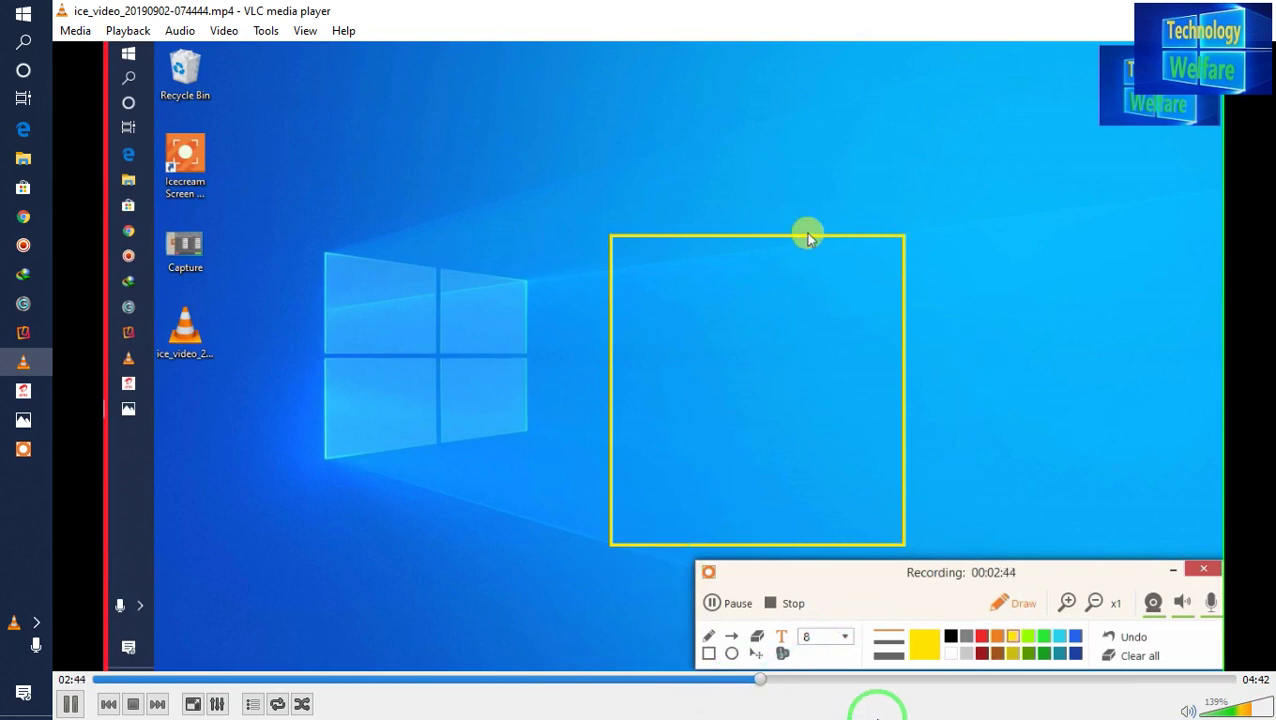
left_click(916, 680)
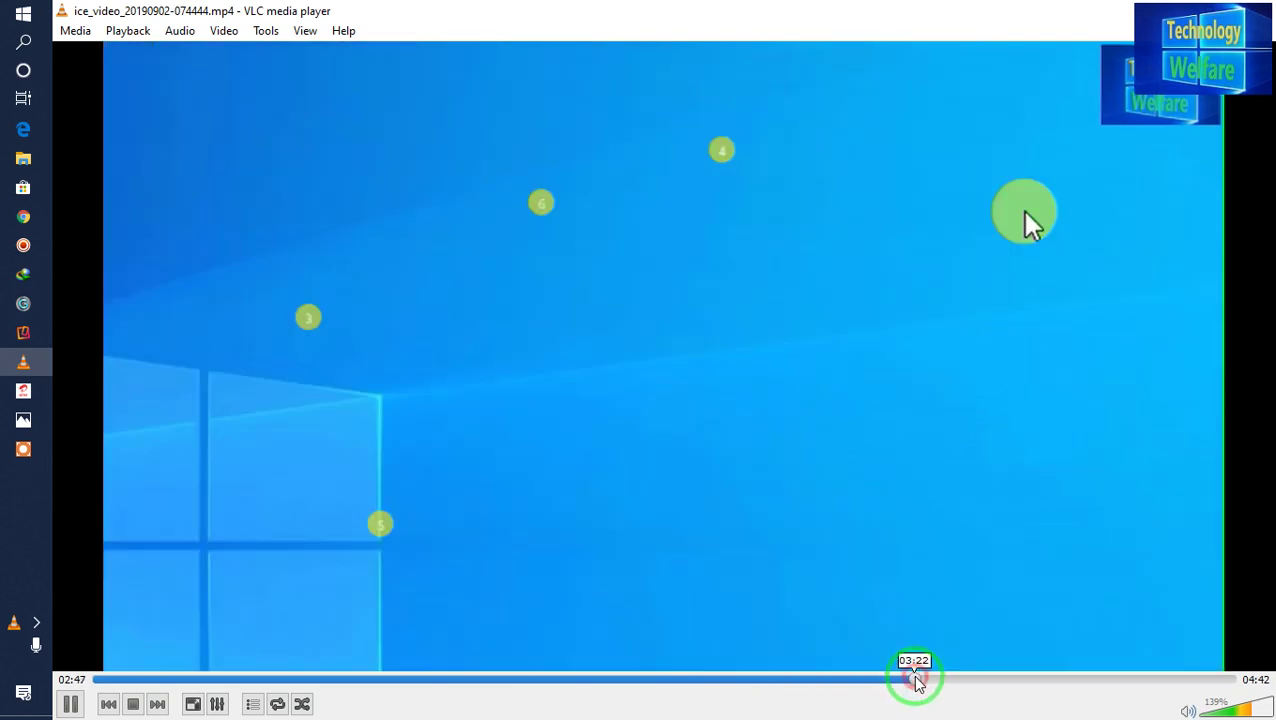
left_click(1108, 681)
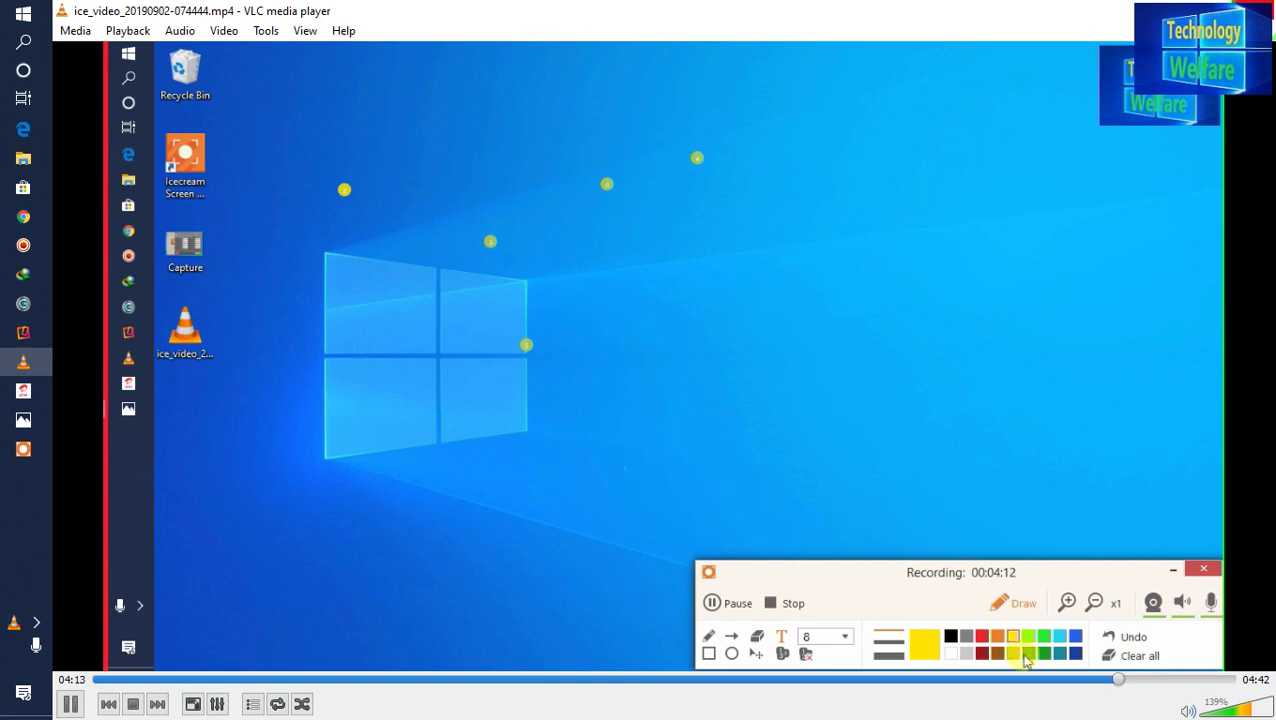
left_click(1255, 10)
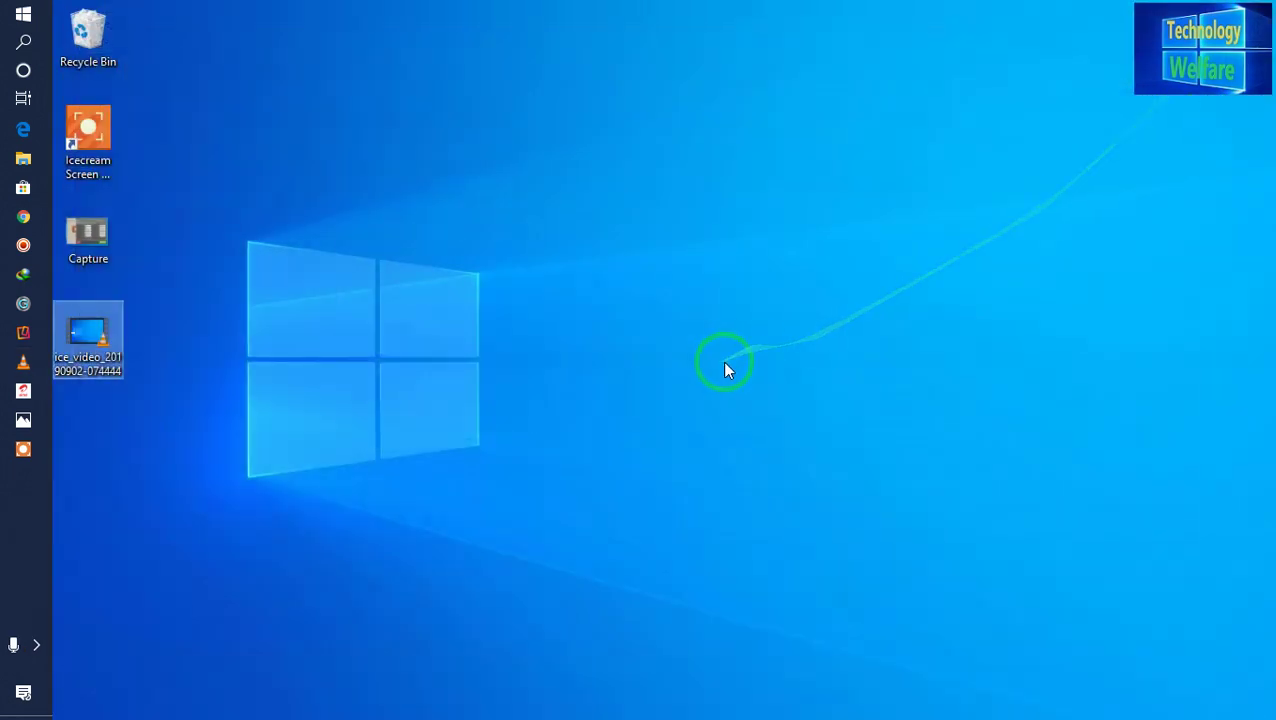
Delete the recorded video and the Capture image from the desktop.
right_click(85, 336)
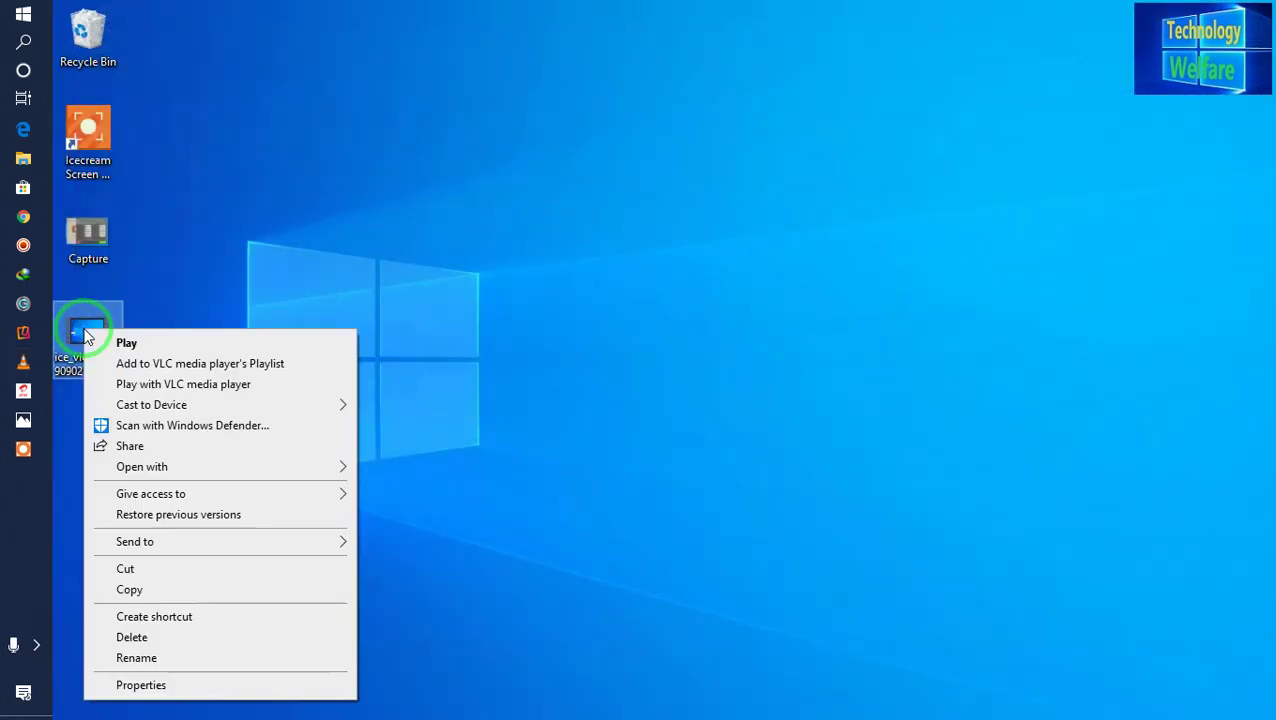
left_click(141, 638)
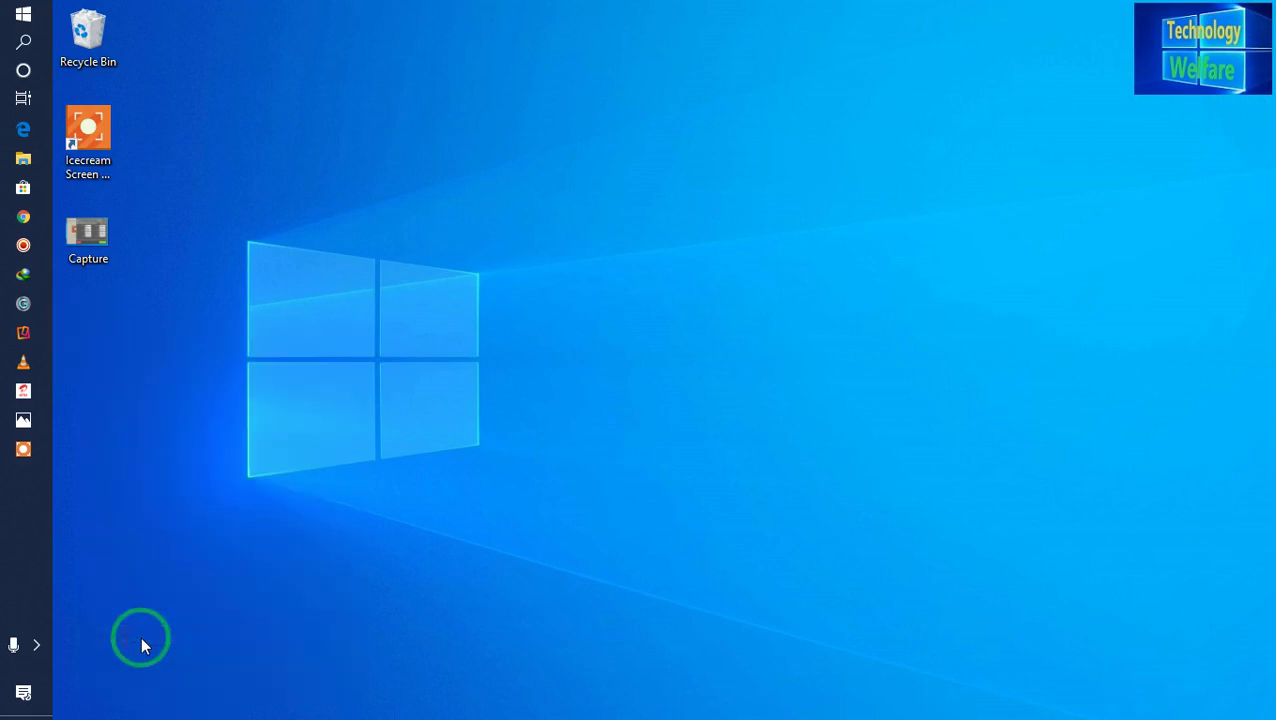
right_click(86, 259)
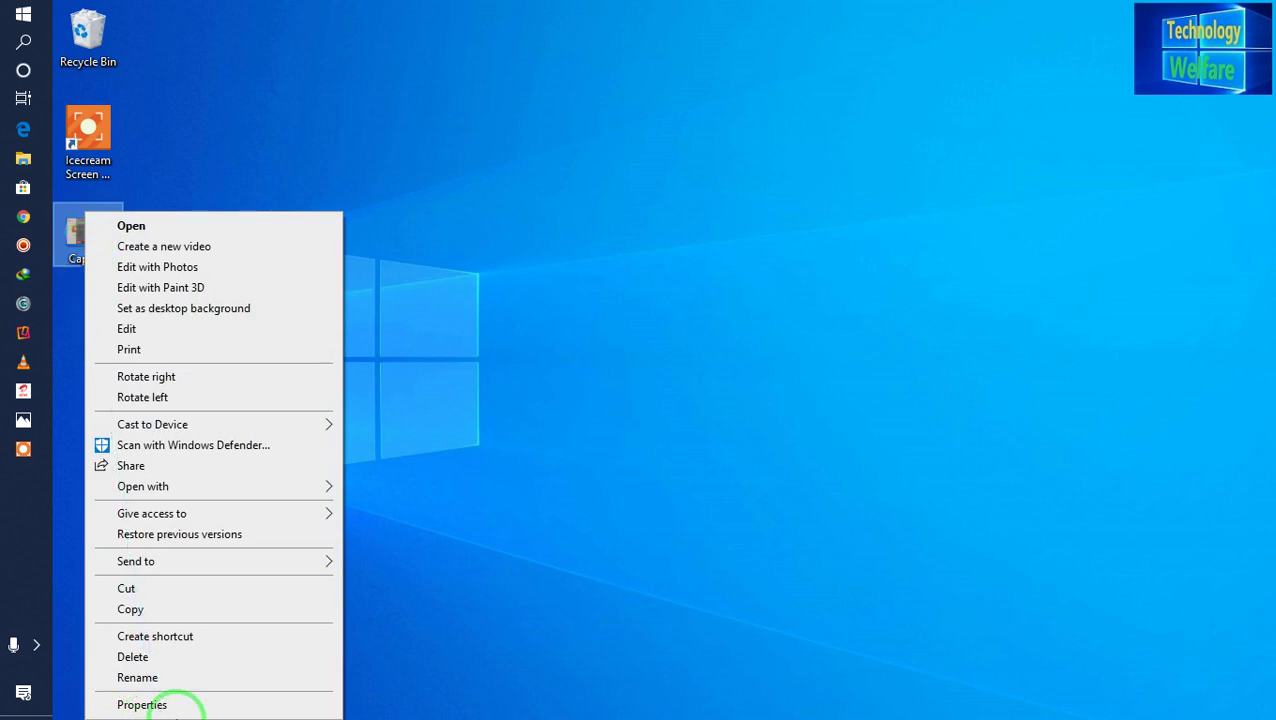
left_click(148, 656)
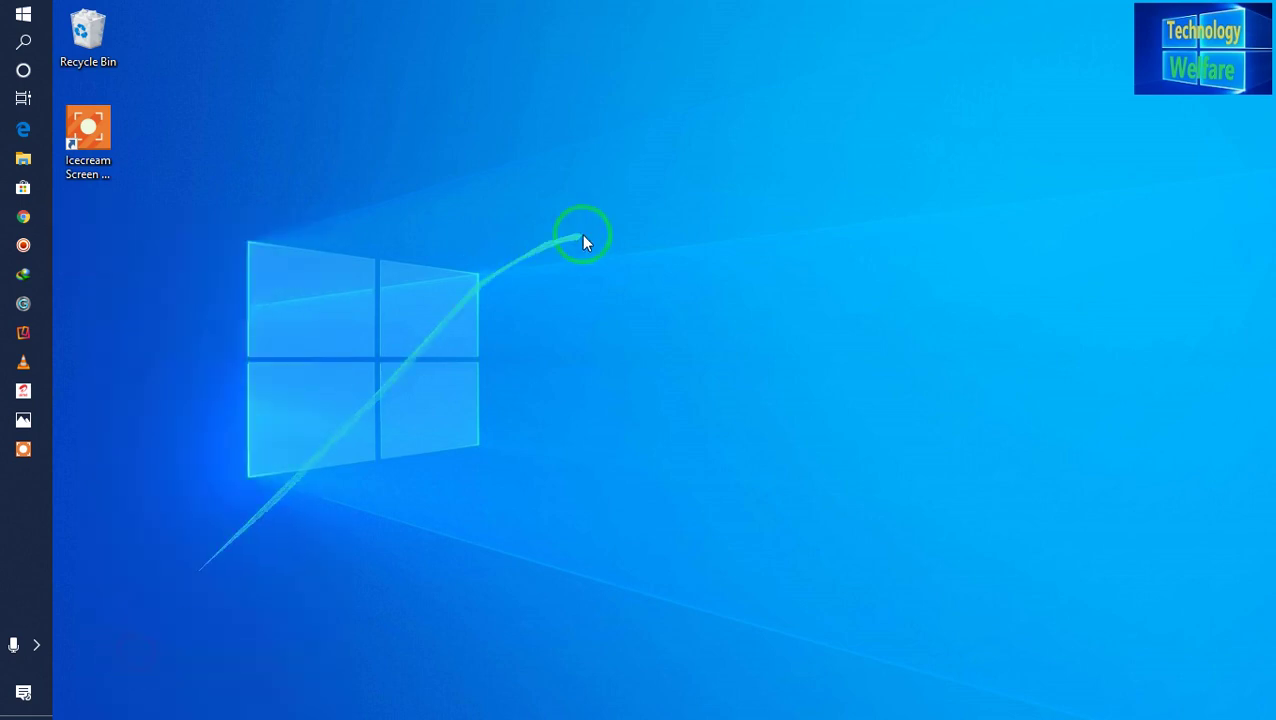